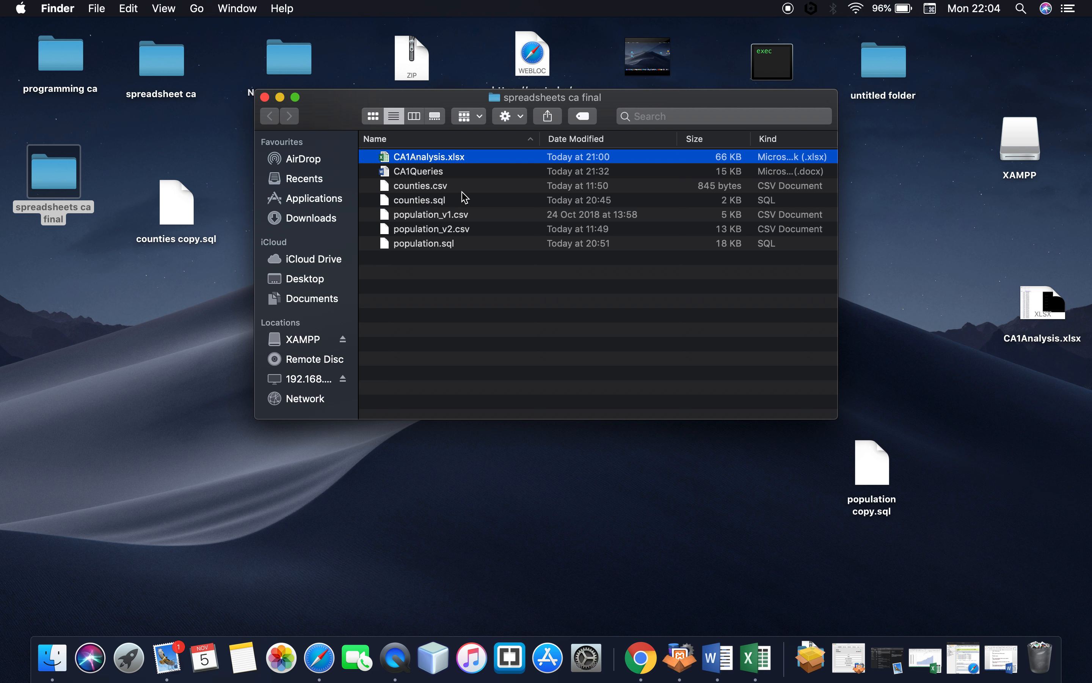
# Open population_v2.csv, examine its rows through to the last record, and close the file
pyautogui.doubleClick(461, 230)
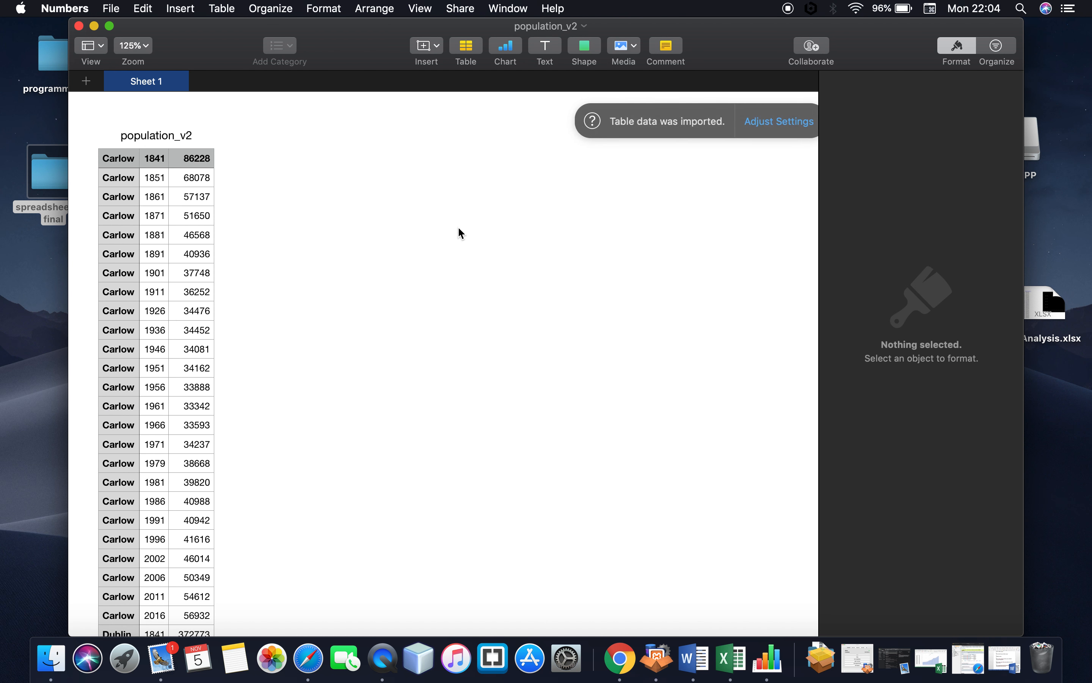
pyautogui.scroll(-20, 462, 226)
pyautogui.scroll(-20, 461, 218)
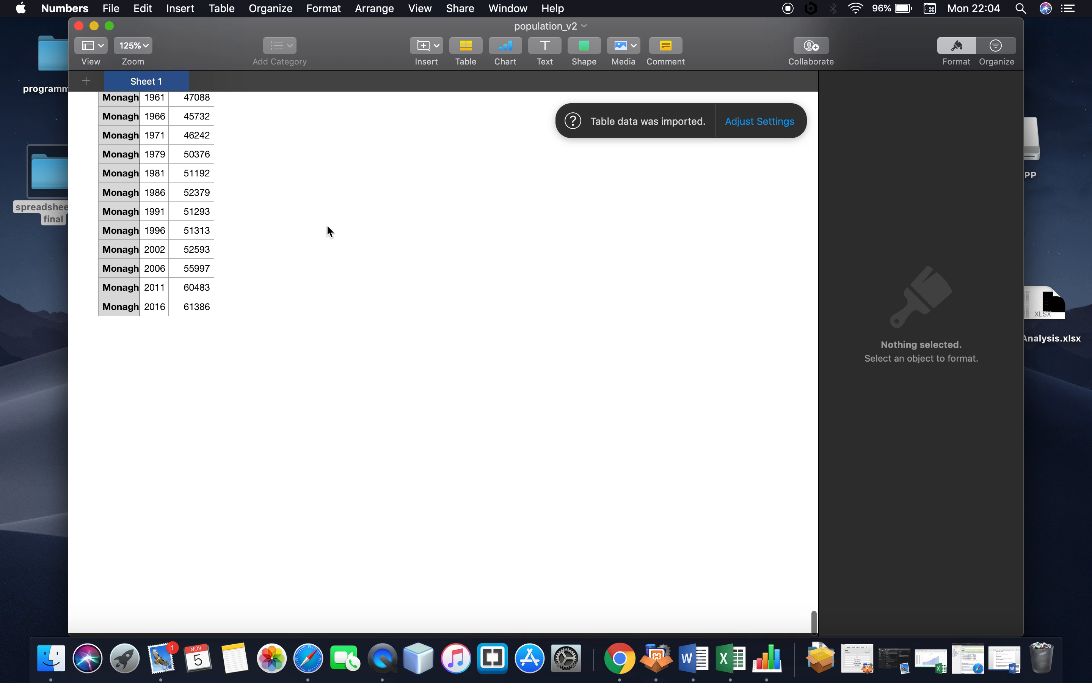
pyautogui.click(120, 316)
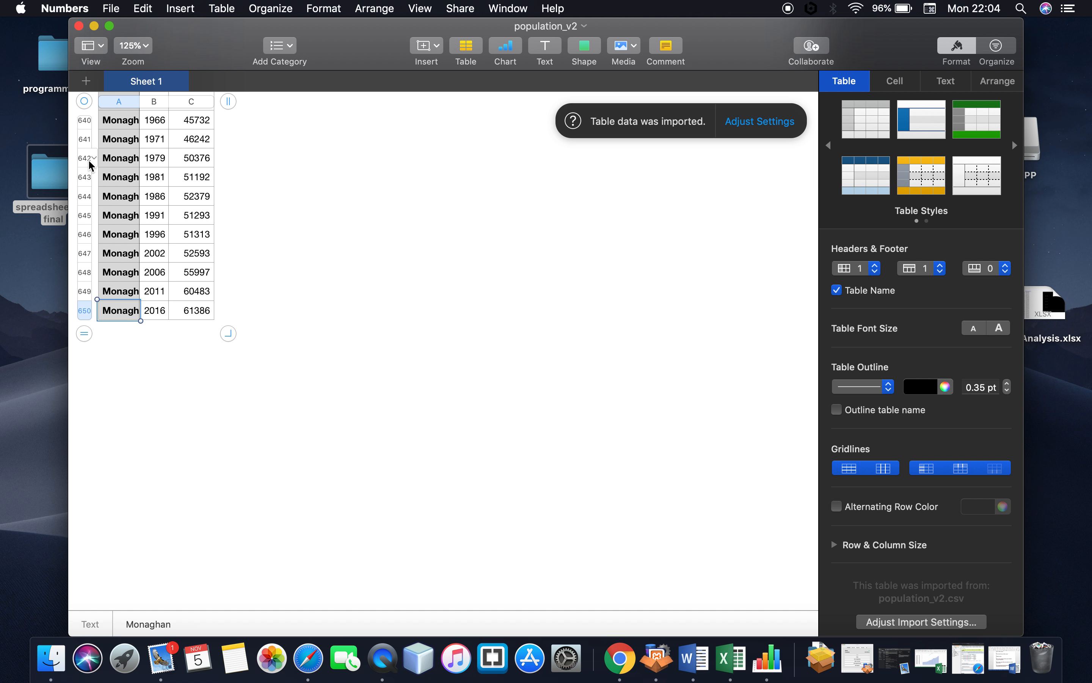
pyautogui.click(80, 26)
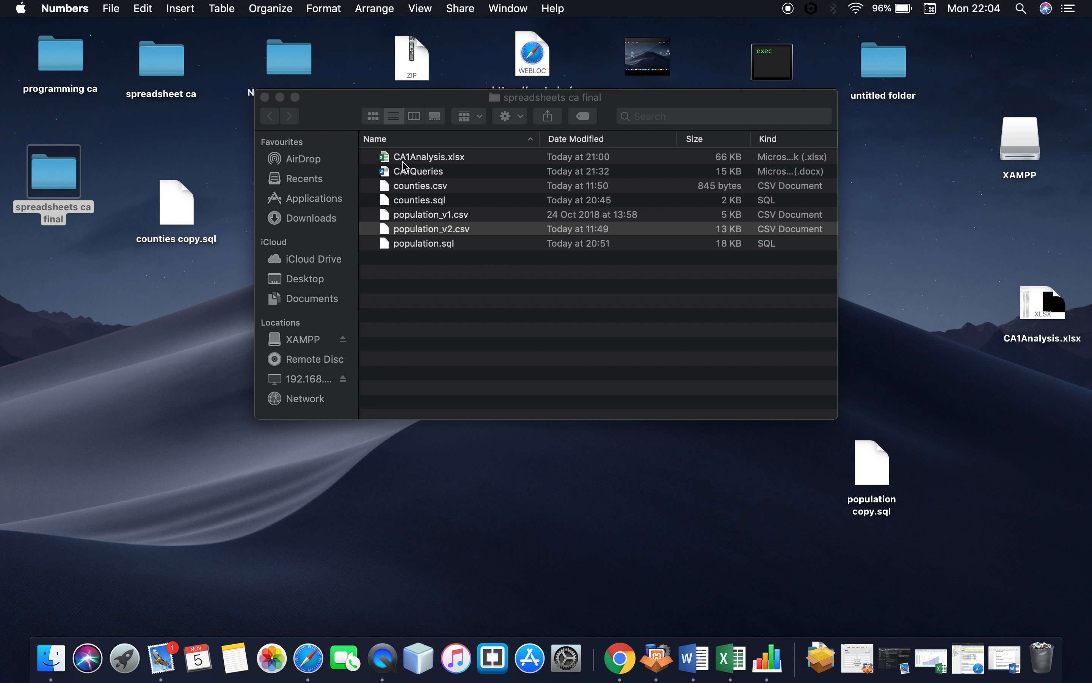
# Open counties.csv, examine its columns and rows through to the last county, and close the file
pyautogui.doubleClick(413, 189)
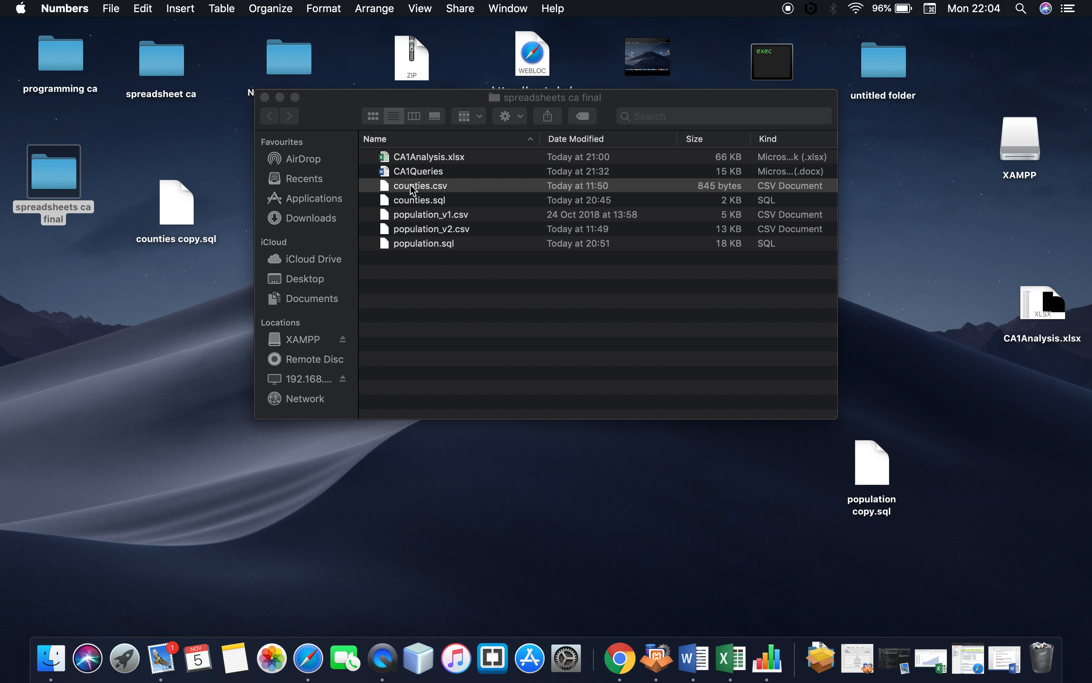
pyautogui.scroll(-10, 410, 183)
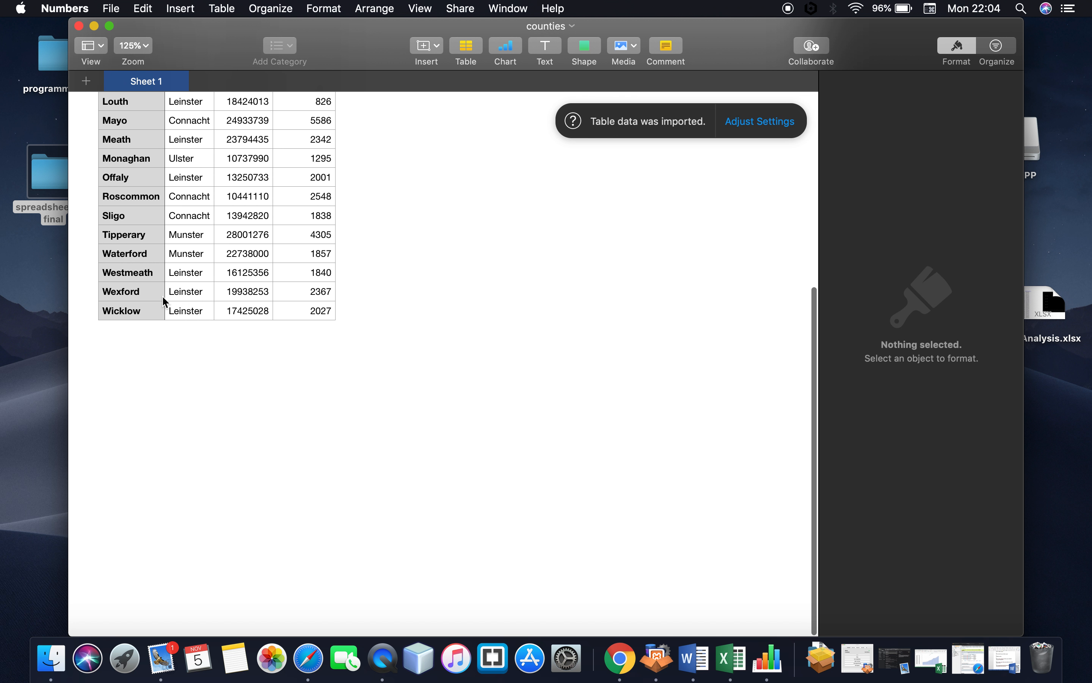
pyautogui.click(146, 310)
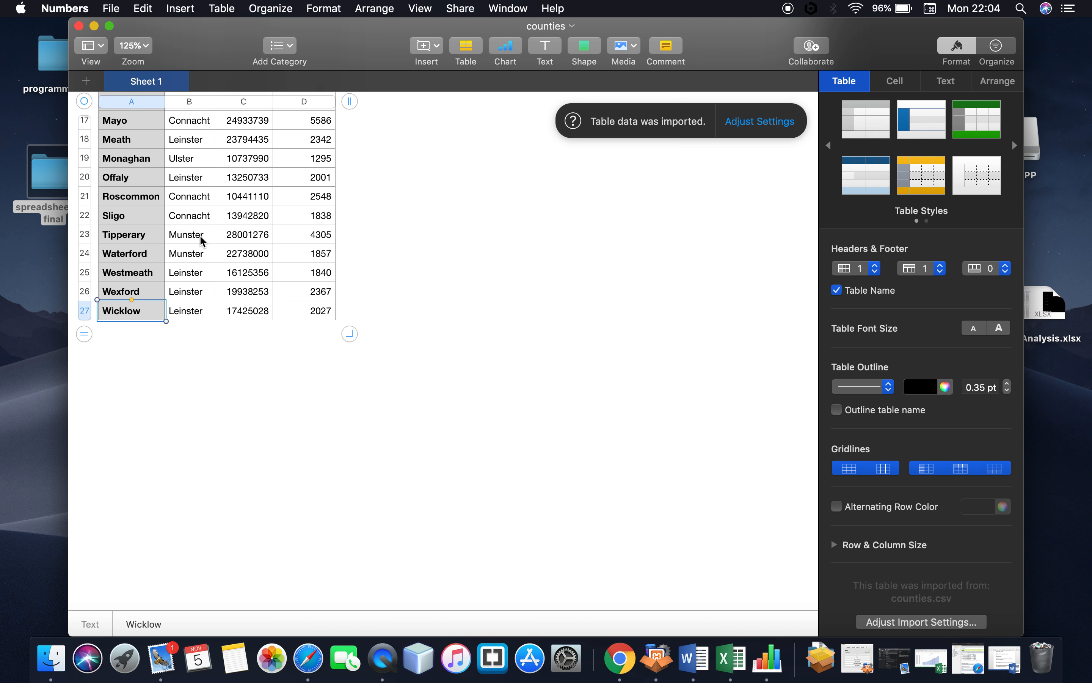
pyautogui.scroll(5, 201, 238)
pyautogui.scroll(5, 202, 240)
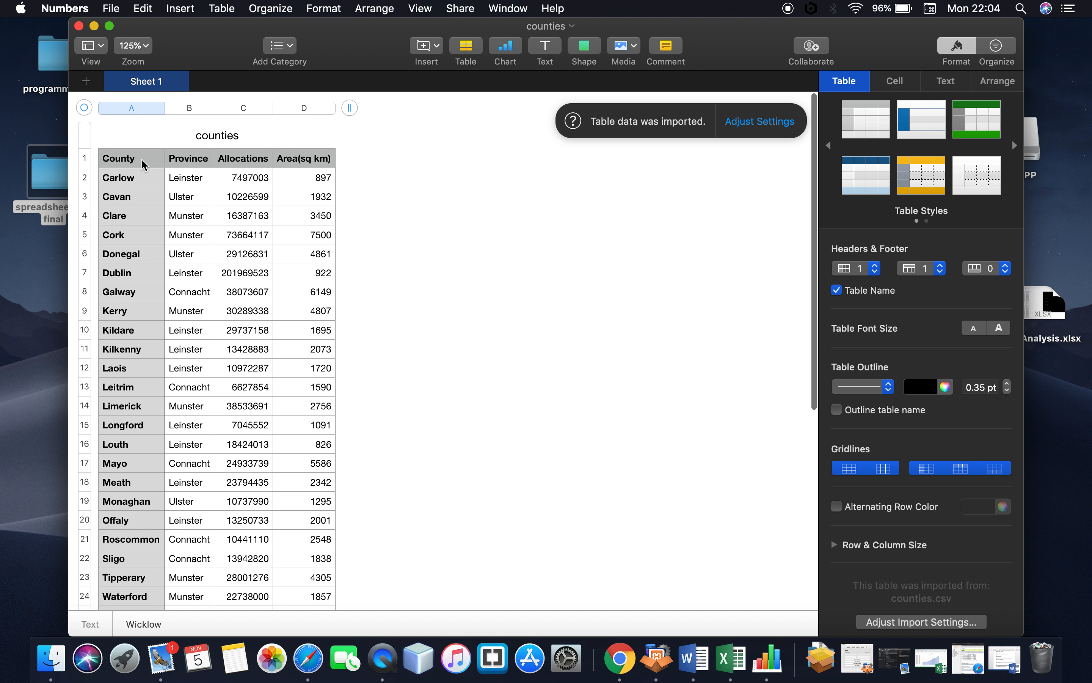
pyautogui.click(79, 26)
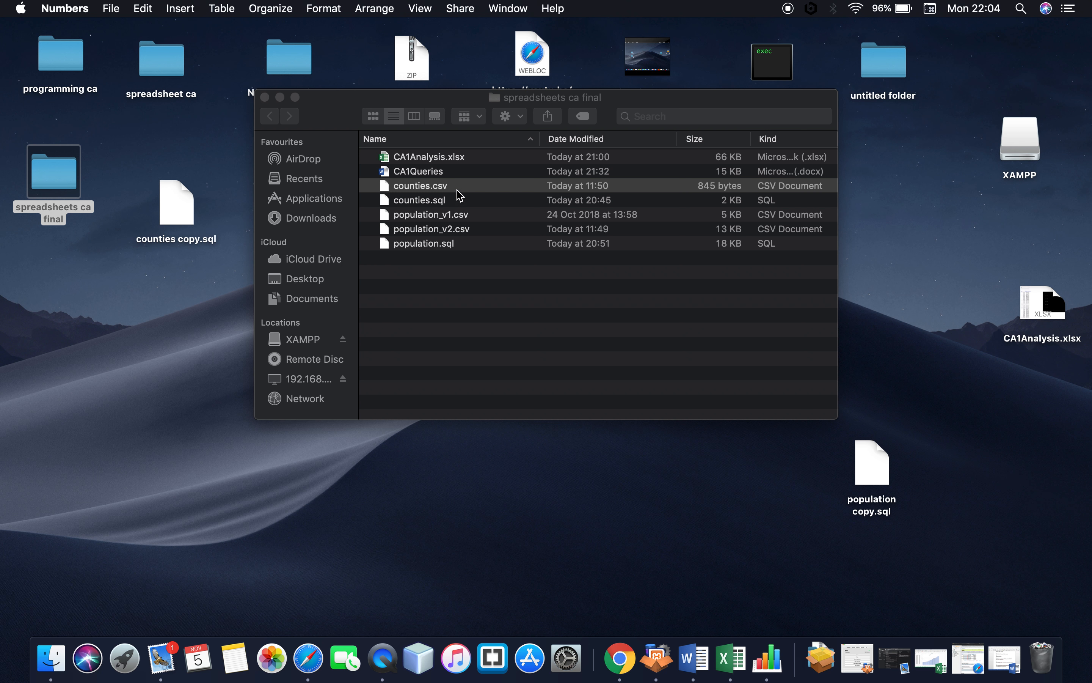
# Open the CA1Queries document in Word and go to question 1 at the start of the query list
pyautogui.click(449, 177)
pyautogui.doubleClick(449, 178)
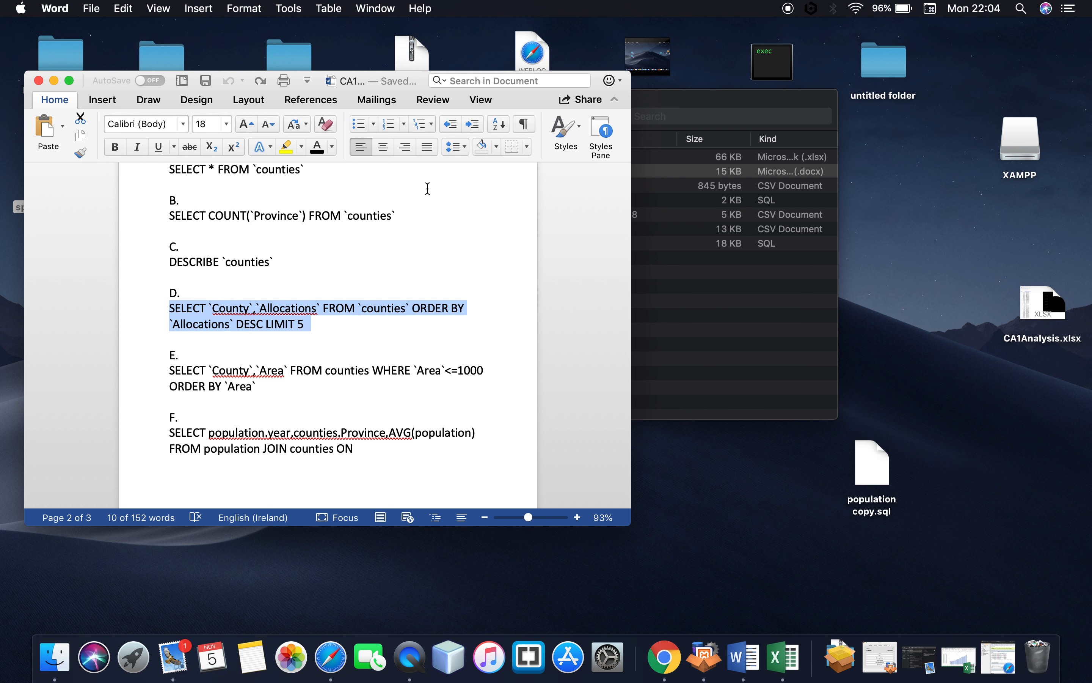
pyautogui.click(418, 213)
pyautogui.press('Up')
pyautogui.press('Up')
pyautogui.press('Up')
pyautogui.press('Up')
pyautogui.press('Up')
pyautogui.press('Up')
pyautogui.press('Up')
pyautogui.press('Up')
pyautogui.press('Up')
pyautogui.press('Up')
pyautogui.press('Up')
pyautogui.press('Up')
pyautogui.press('Up')
pyautogui.press('Up')
pyautogui.press('Up')
pyautogui.press('Up')
pyautogui.press('Up')
pyautogui.press('Up')
pyautogui.press('Up')
pyautogui.press('Up')
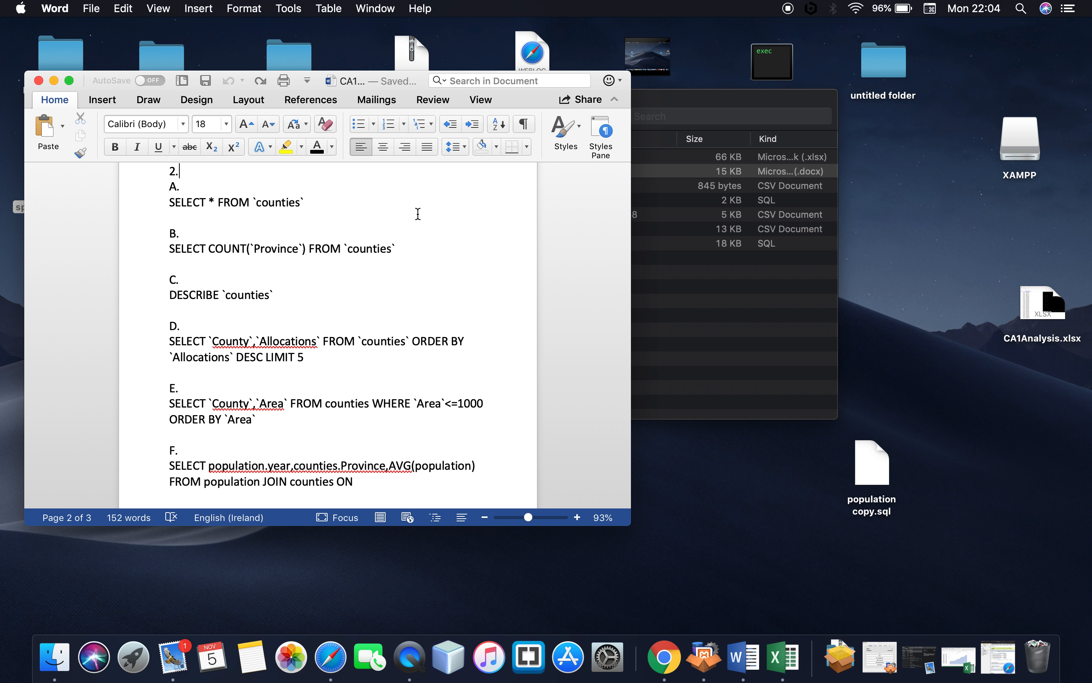
pyautogui.press('Up')
pyautogui.press('Up')
pyautogui.press('Up')
pyautogui.press('Up')
pyautogui.press('Up')
pyautogui.press('Up')
pyautogui.press('Up')
pyautogui.press('Up')
pyautogui.press('Up')
pyautogui.press('Up')
pyautogui.press('Up')
pyautogui.press('Up')
pyautogui.press('Up')
pyautogui.press('Up')
pyautogui.press('Up')
pyautogui.press('Up')
pyautogui.press('Up')
pyautogui.press('Up')
pyautogui.press('Up')
pyautogui.press('Up')
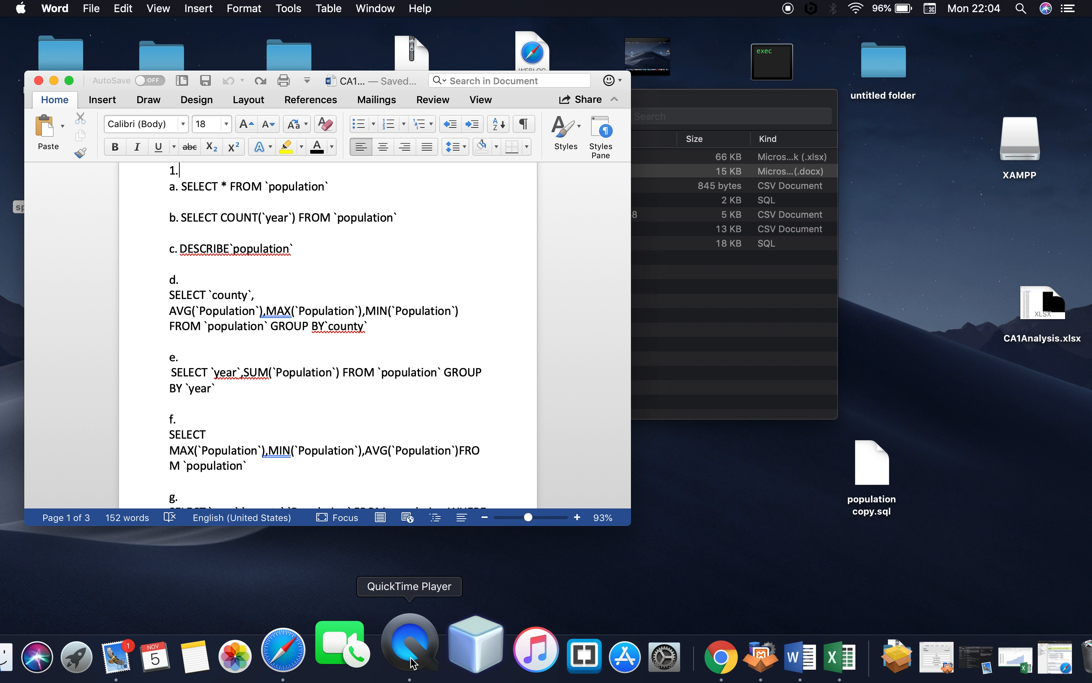
# Switch to phpMyAdmin in Safari and run SELECT * FROM `population` on the ca1 population table, without the WHERE clause
pyautogui.click(337, 652)
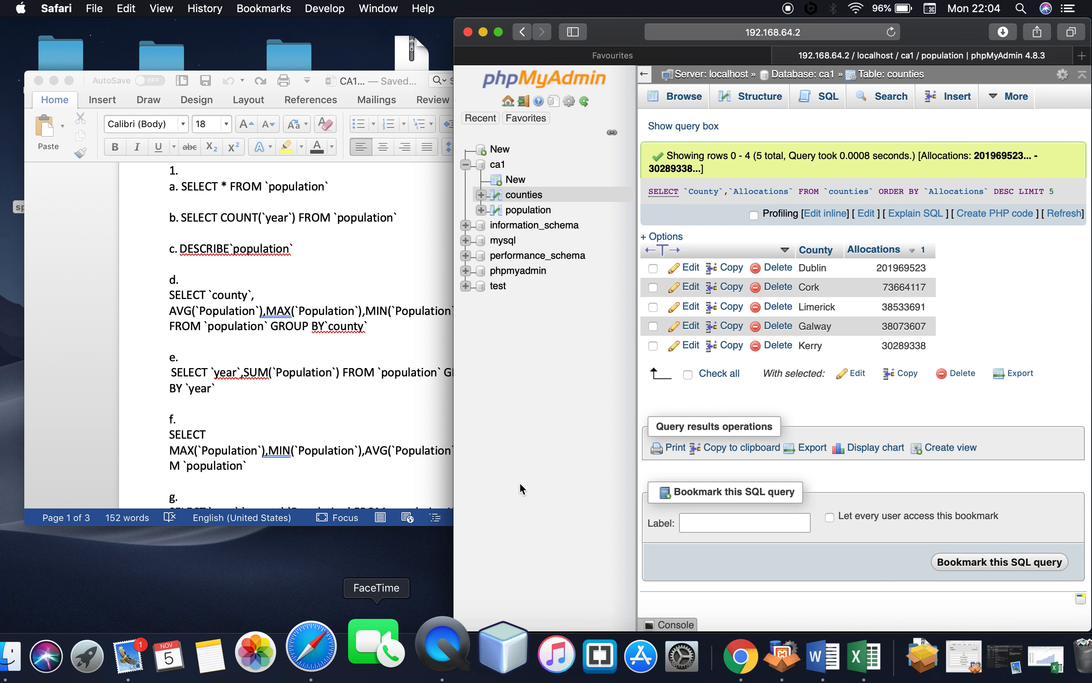
pyautogui.click(554, 212)
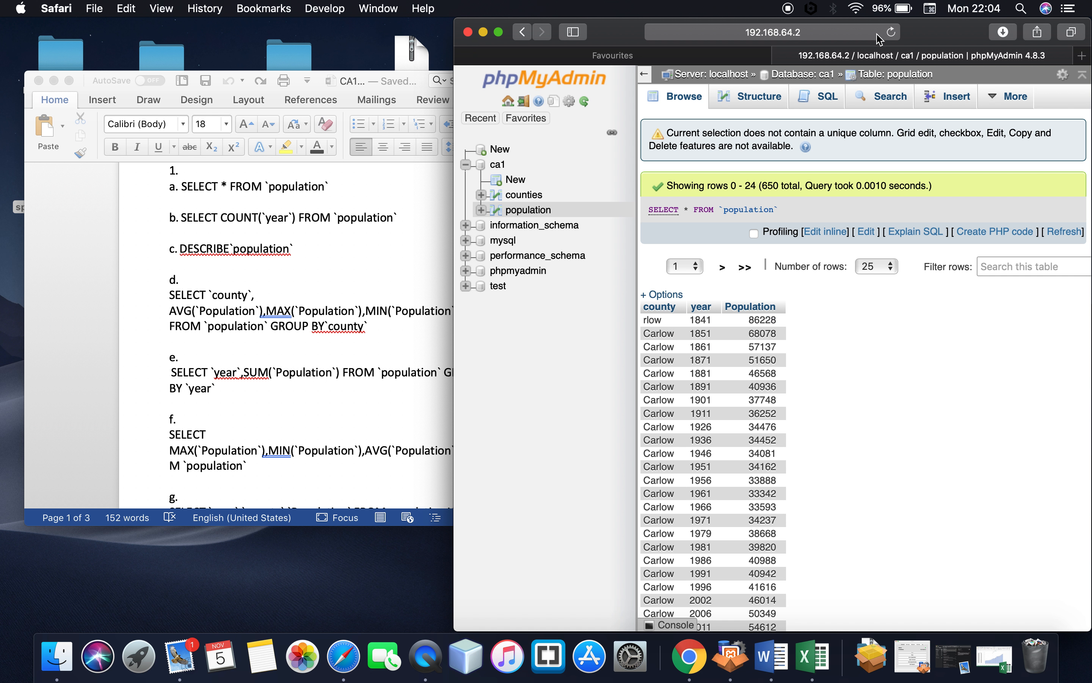
pyautogui.click(827, 98)
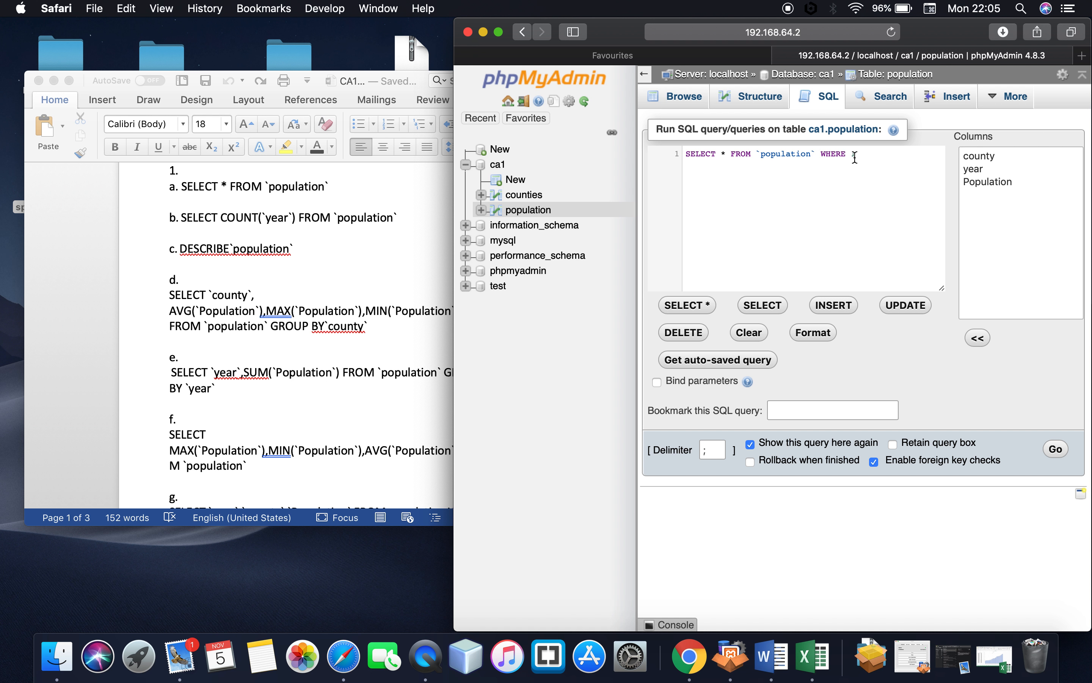
pyautogui.moveTo(850, 157); pyautogui.dragTo(821, 157)
pyautogui.press('BackSpace')
pyautogui.click(1055, 448)
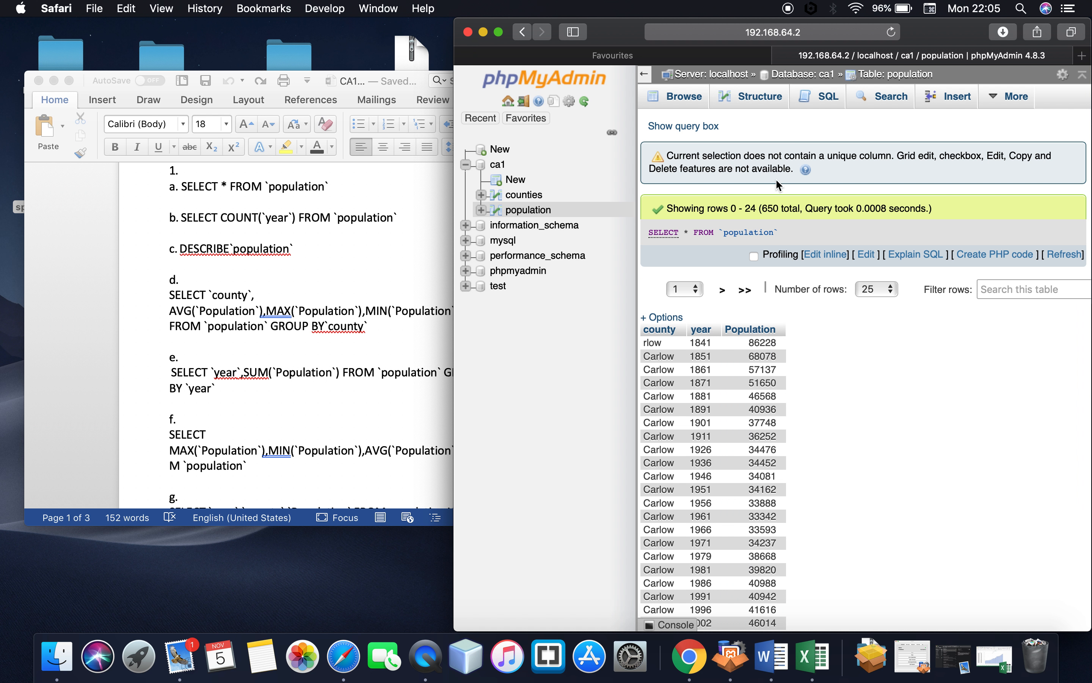
# Copy query b from the Word document and run SELECT COUNT(`year`) FROM `population` in place of the default query
pyautogui.click(817, 108)
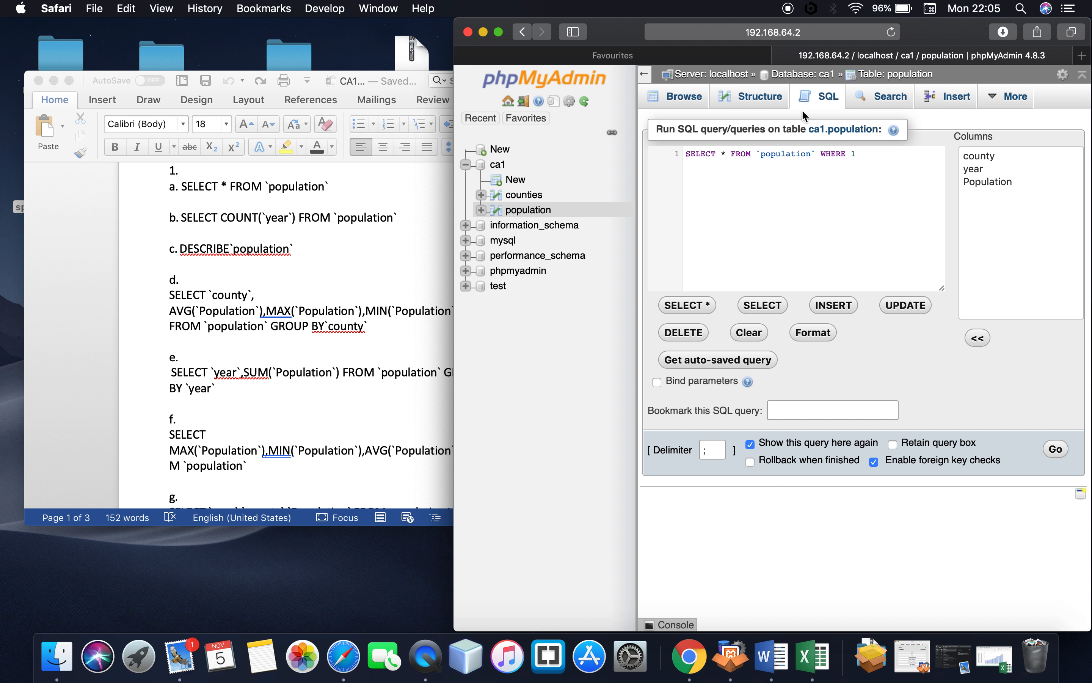
pyautogui.click(394, 213)
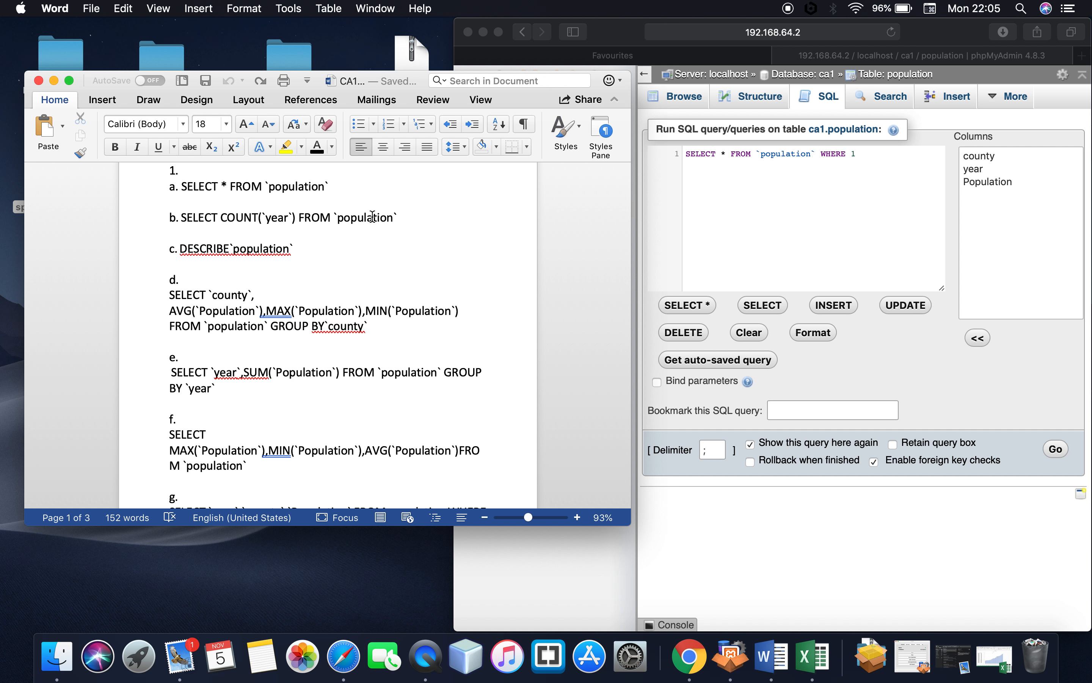
pyautogui.moveTo(401, 218); pyautogui.dragTo(193, 221)
pyautogui.press('super+c')
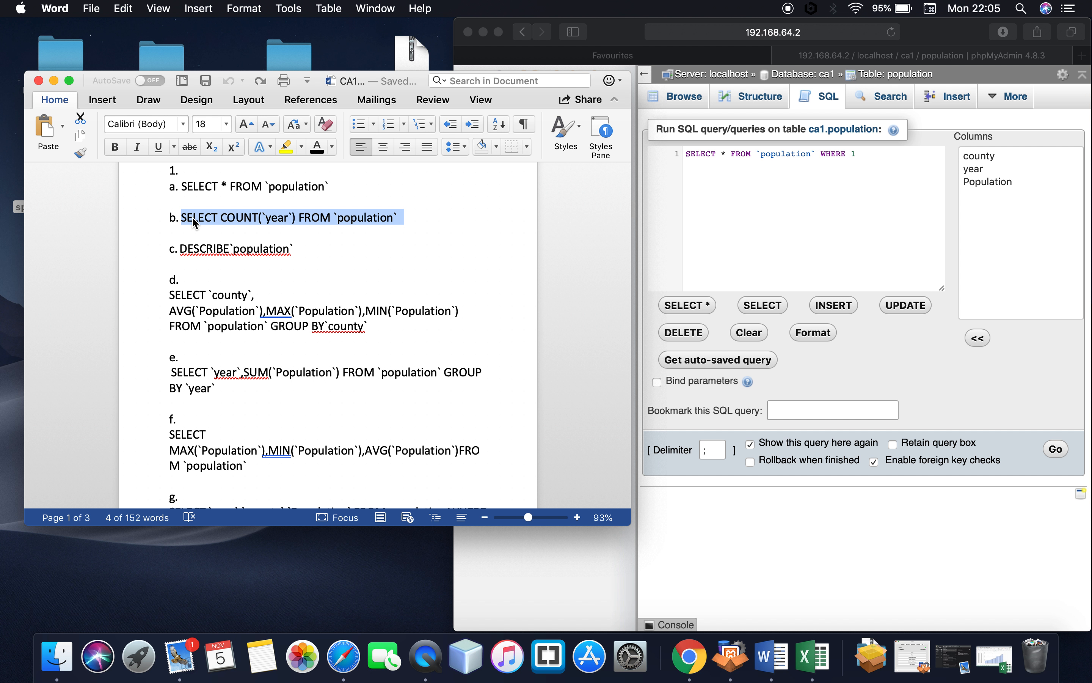
pyautogui.click(841, 170)
pyautogui.moveTo(858, 154); pyautogui.dragTo(695, 150)
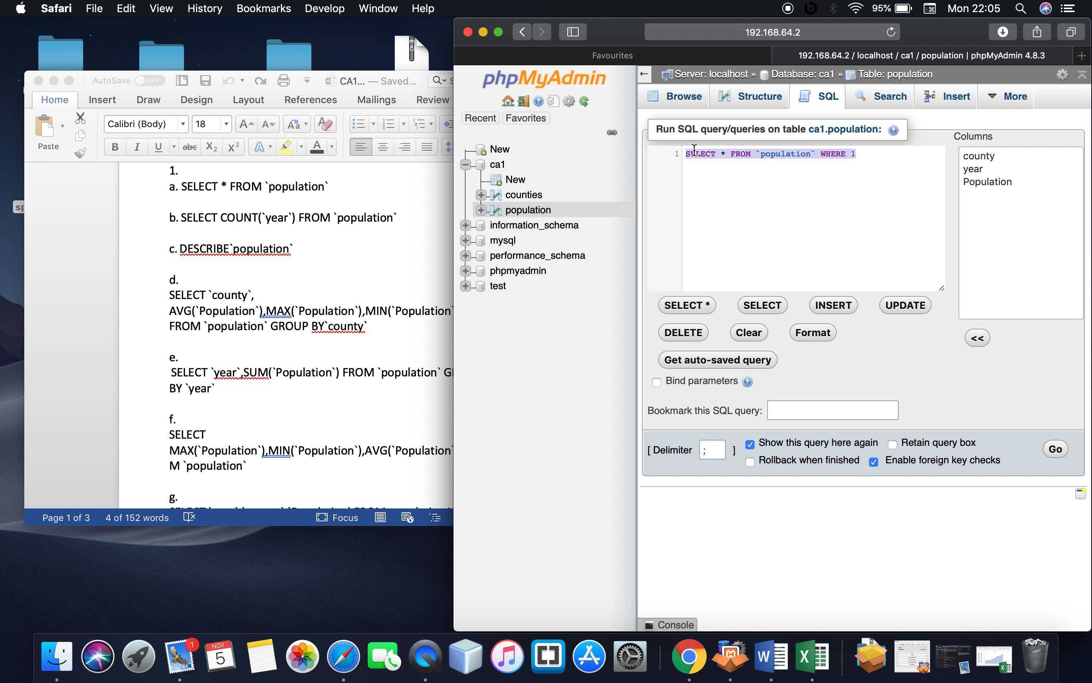
pyautogui.press('super+v')
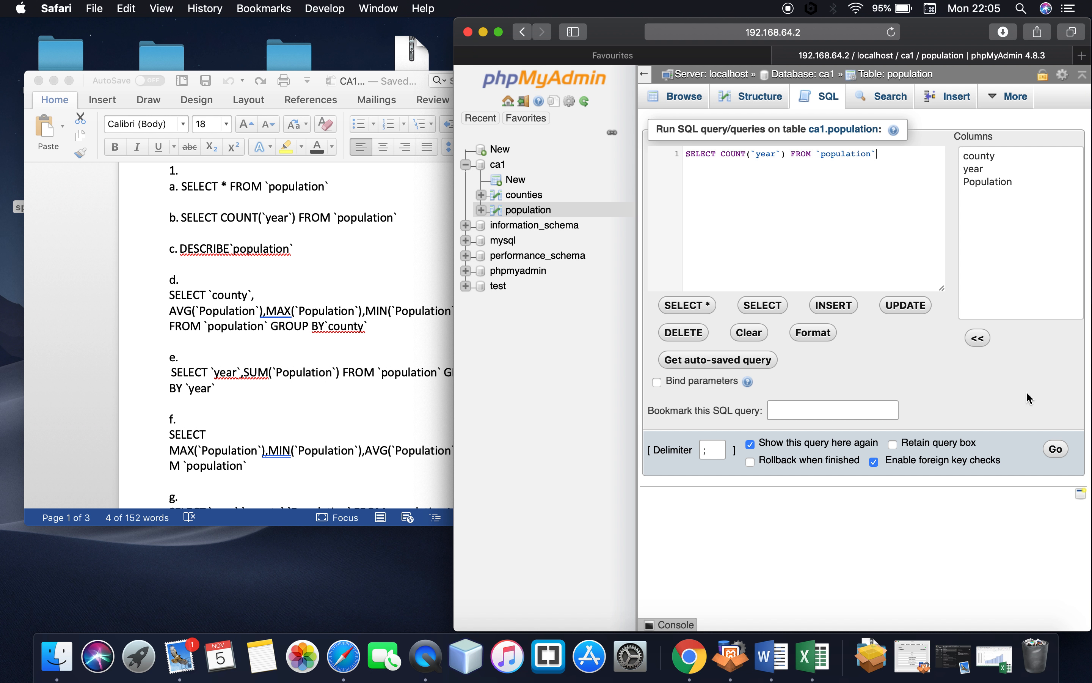
pyautogui.click(1061, 455)
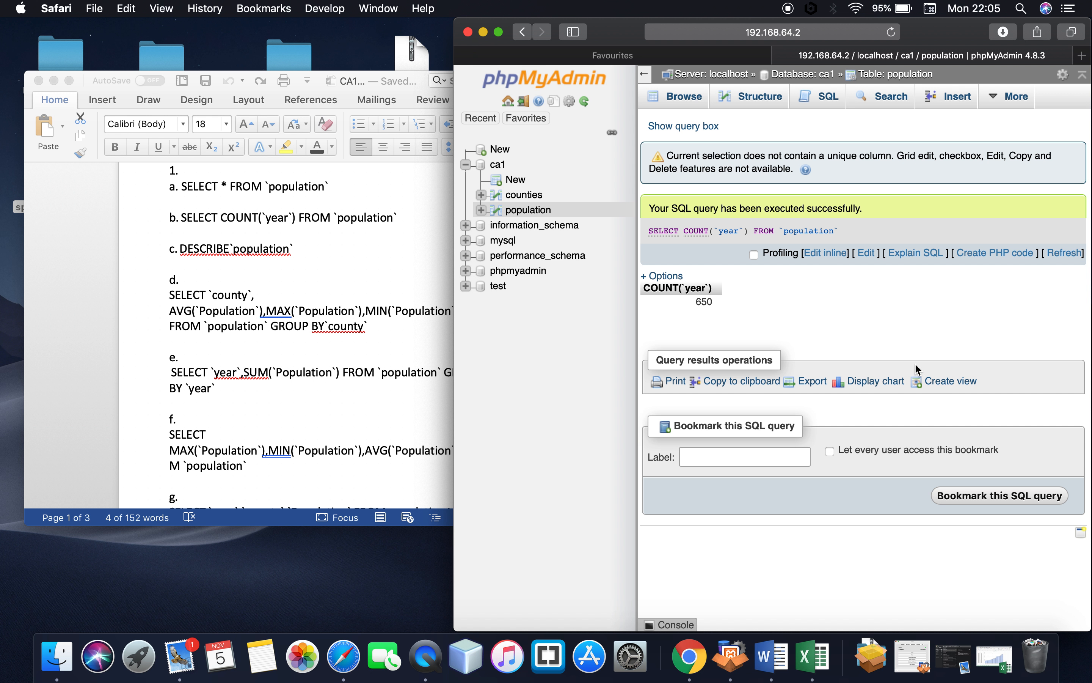
# Rewrite the count query as DESCRIBE `population` and run it
pyautogui.click(866, 253)
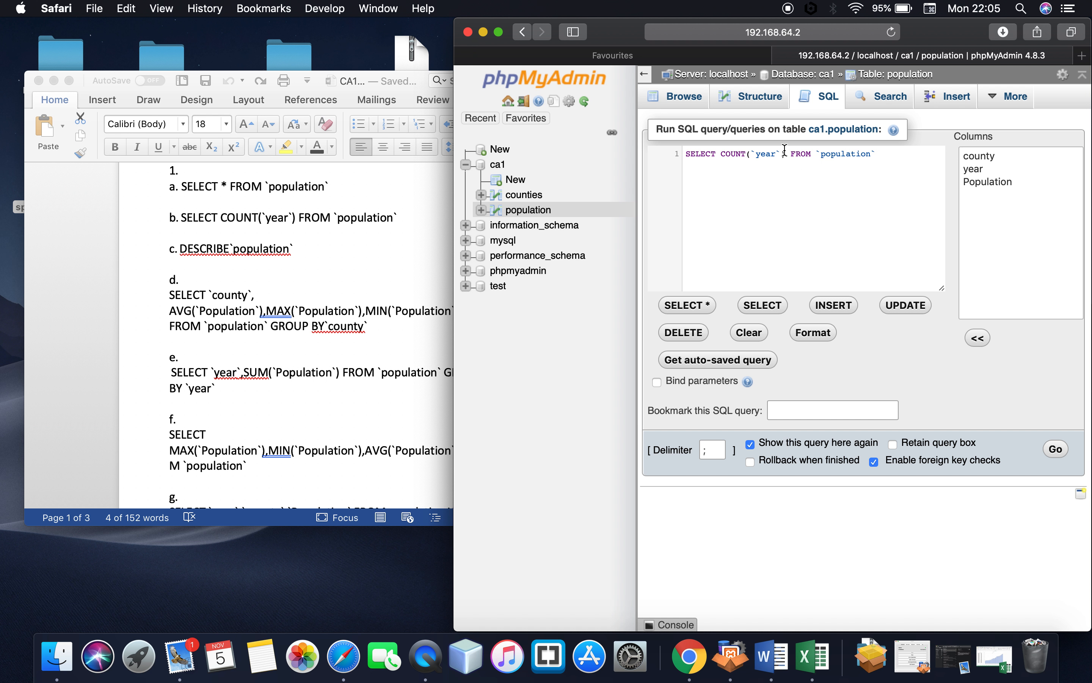
pyautogui.click(304, 250)
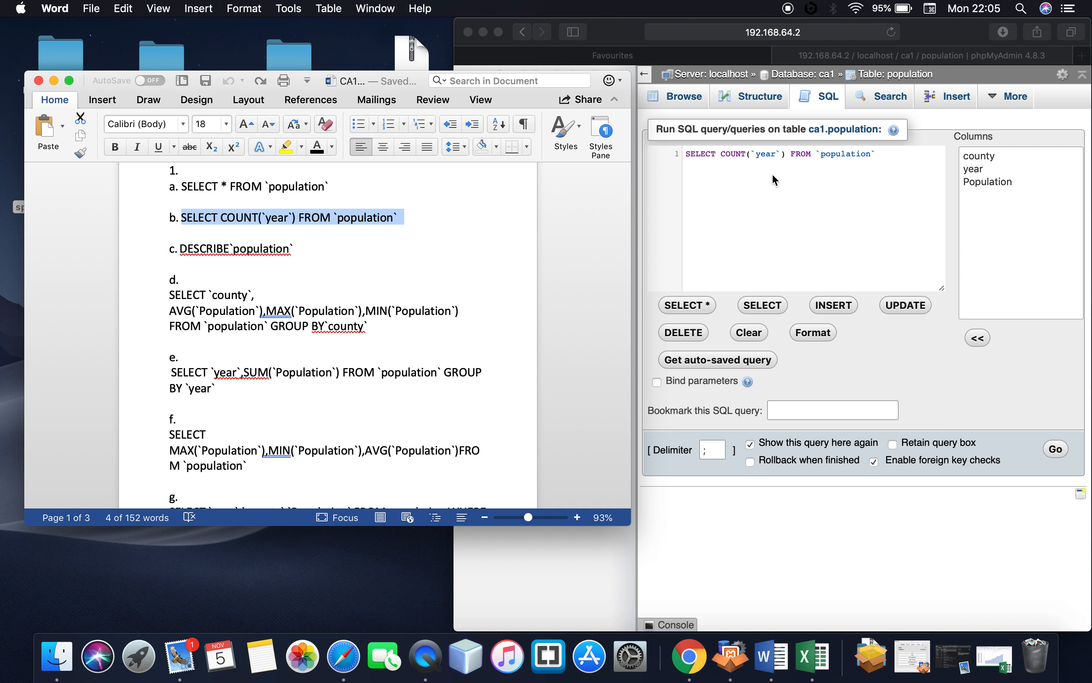
pyautogui.click(810, 157)
pyautogui.moveTo(810, 157); pyautogui.dragTo(677, 155)
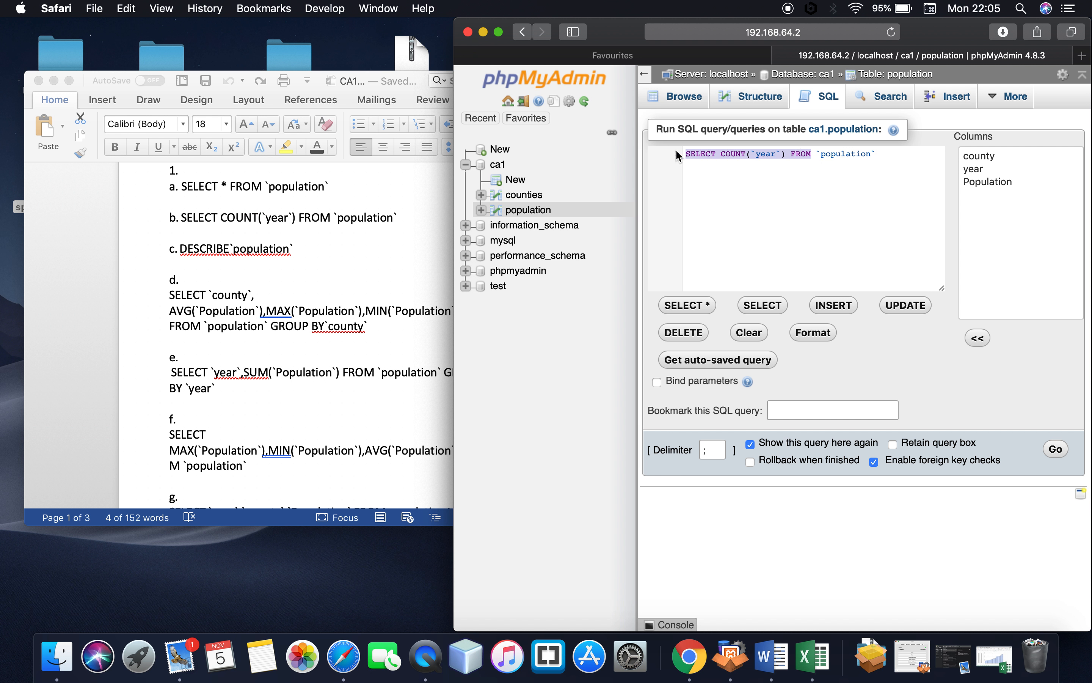
pyautogui.write('descr')
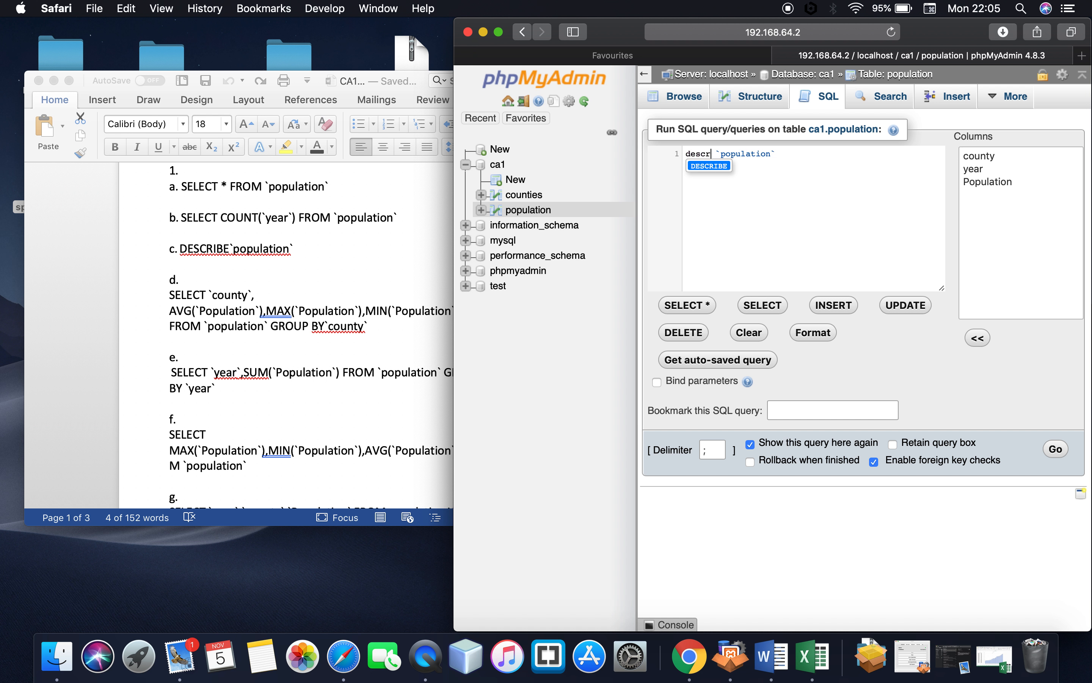
pyautogui.write('ibe')
pyautogui.press('Return')
pyautogui.click(1058, 452)
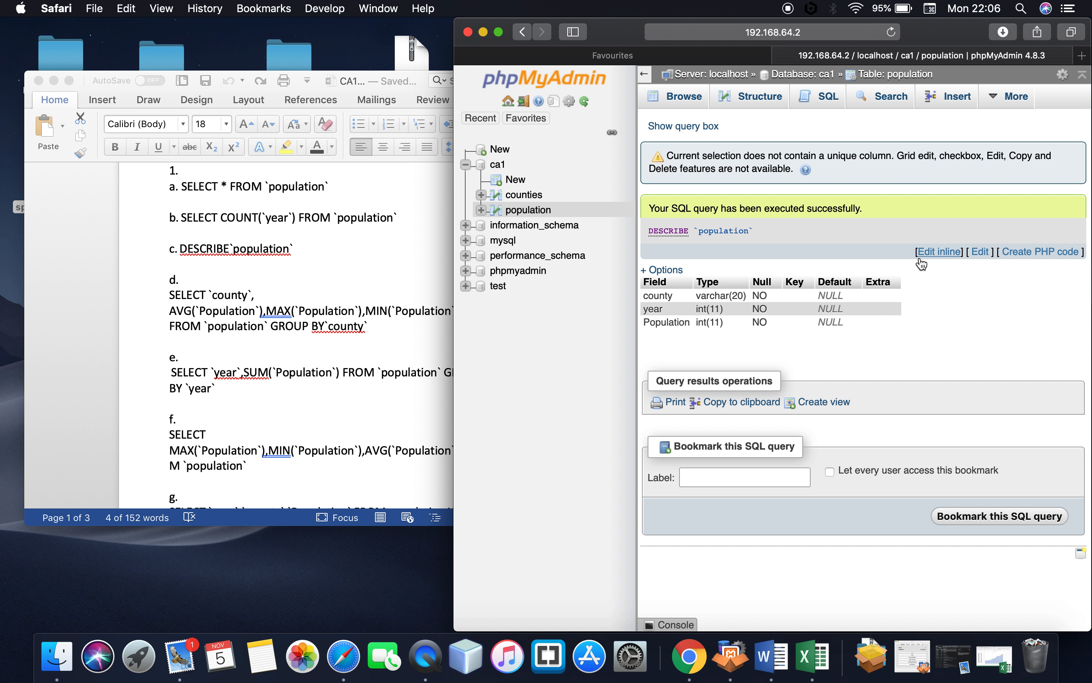
# Switch to the counties table and run SELECT * FROM `counties` without the WHERE clause
pyautogui.click(979, 252)
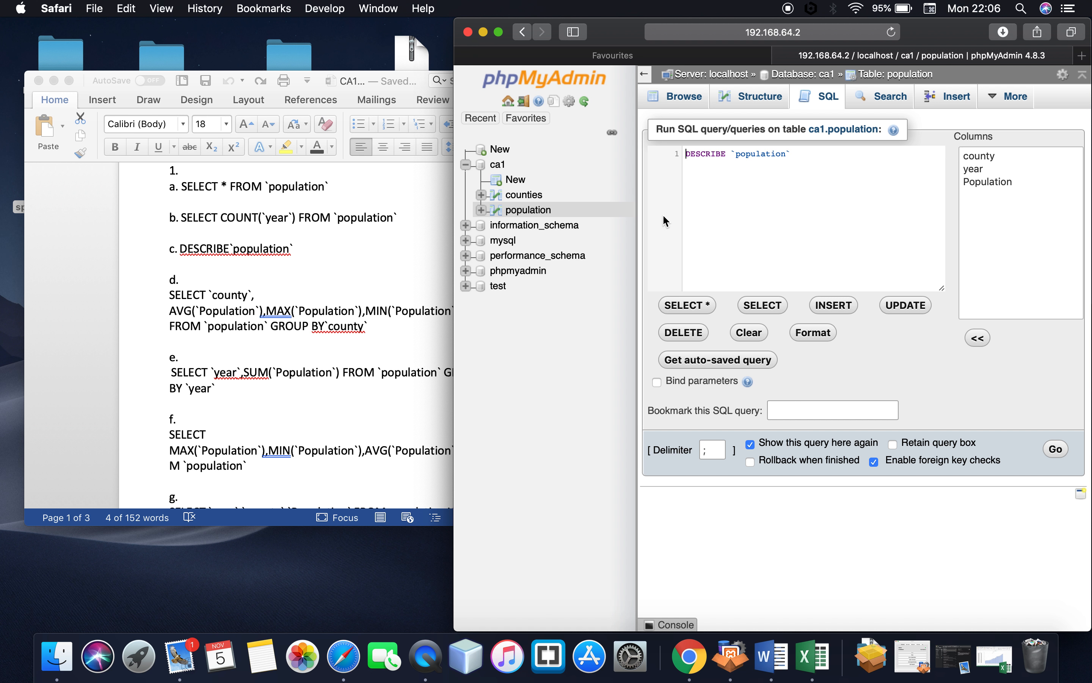
pyautogui.click(523, 195)
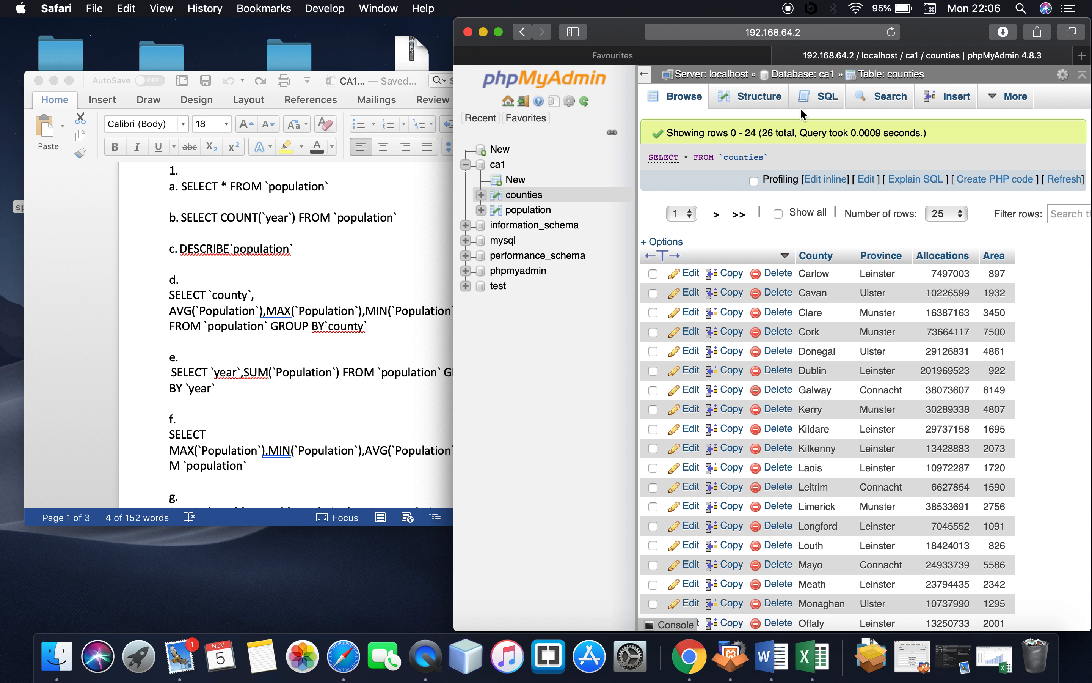
pyautogui.click(816, 108)
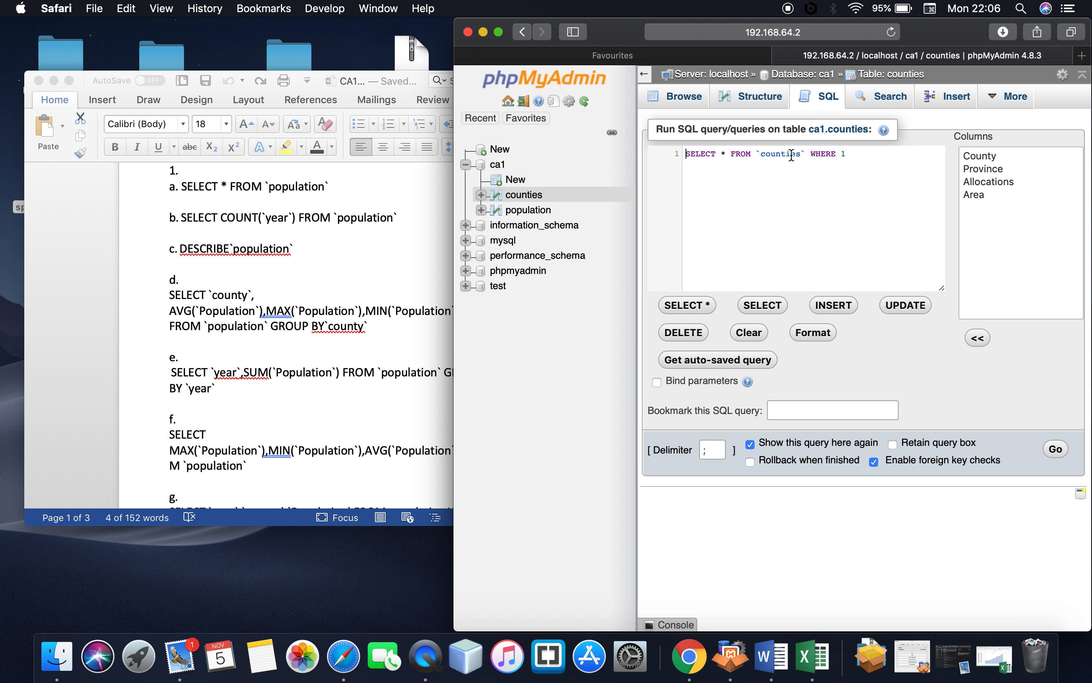
pyautogui.moveTo(811, 156); pyautogui.dragTo(941, 156)
pyautogui.press('BackSpace')
pyautogui.click(1055, 449)
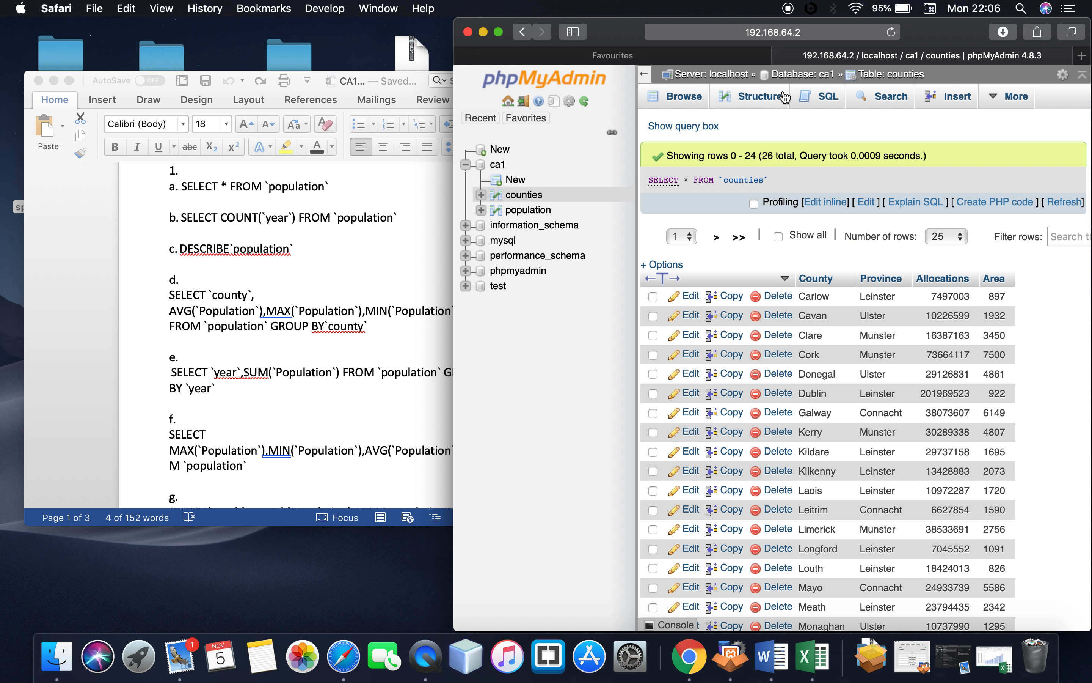
# Change the default counties query to SELECT COUNT(`Allocations`) FROM `counties` WHERE 1 and run it
pyautogui.click(816, 97)
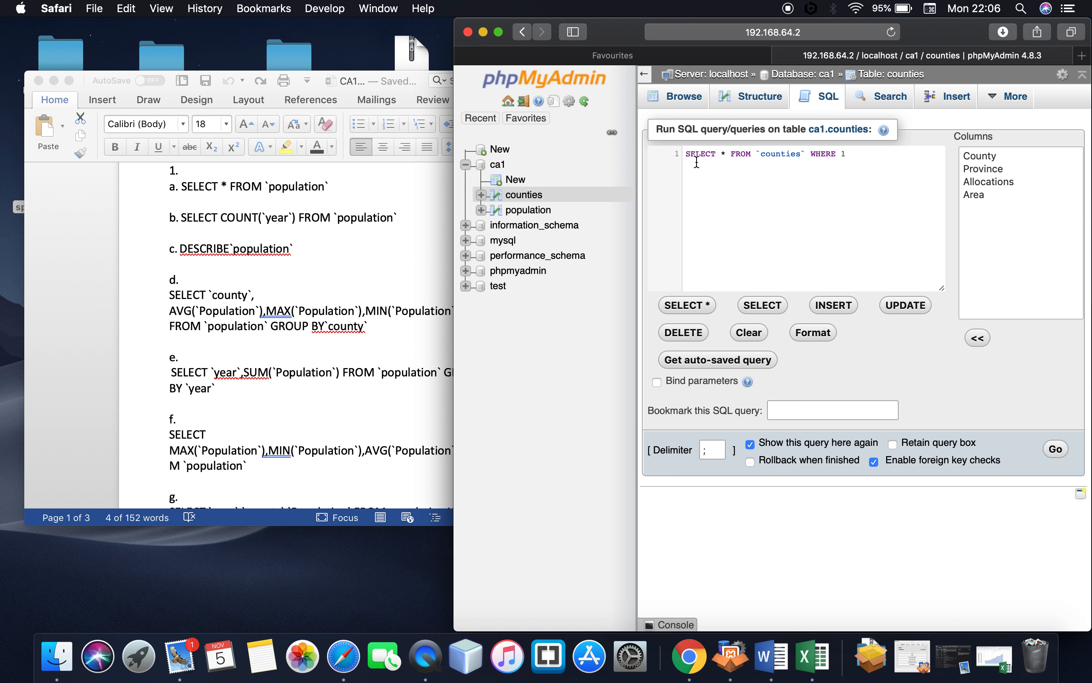
pyautogui.moveTo(732, 158); pyautogui.dragTo(720, 159)
pyautogui.write('count')
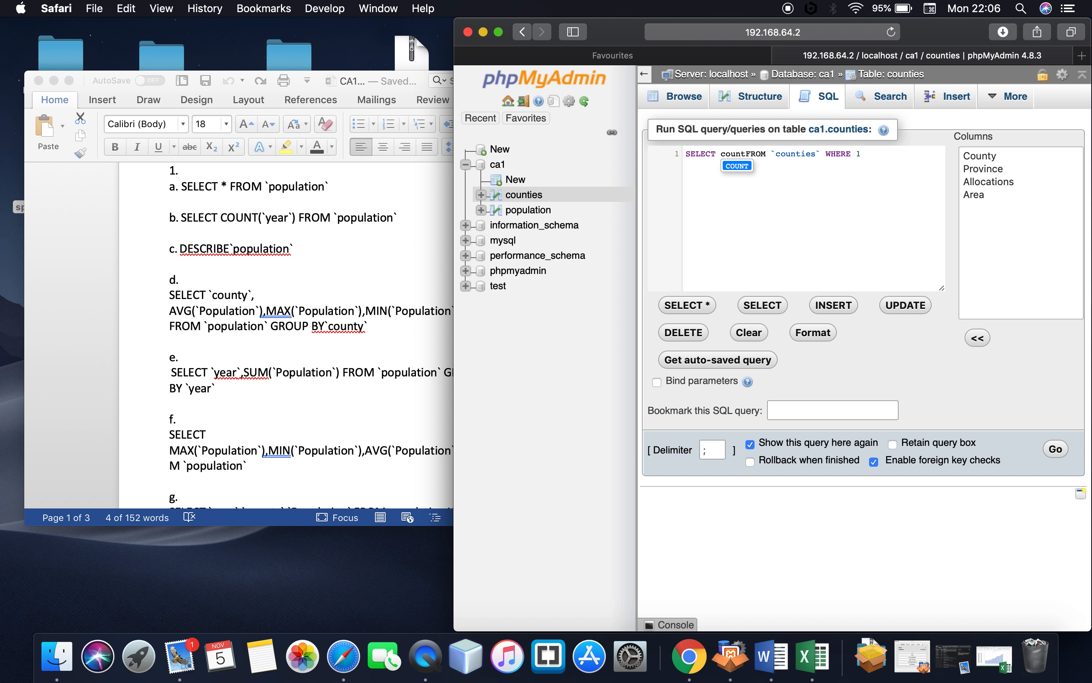
pyautogui.press('Return')
pyautogui.write('(')
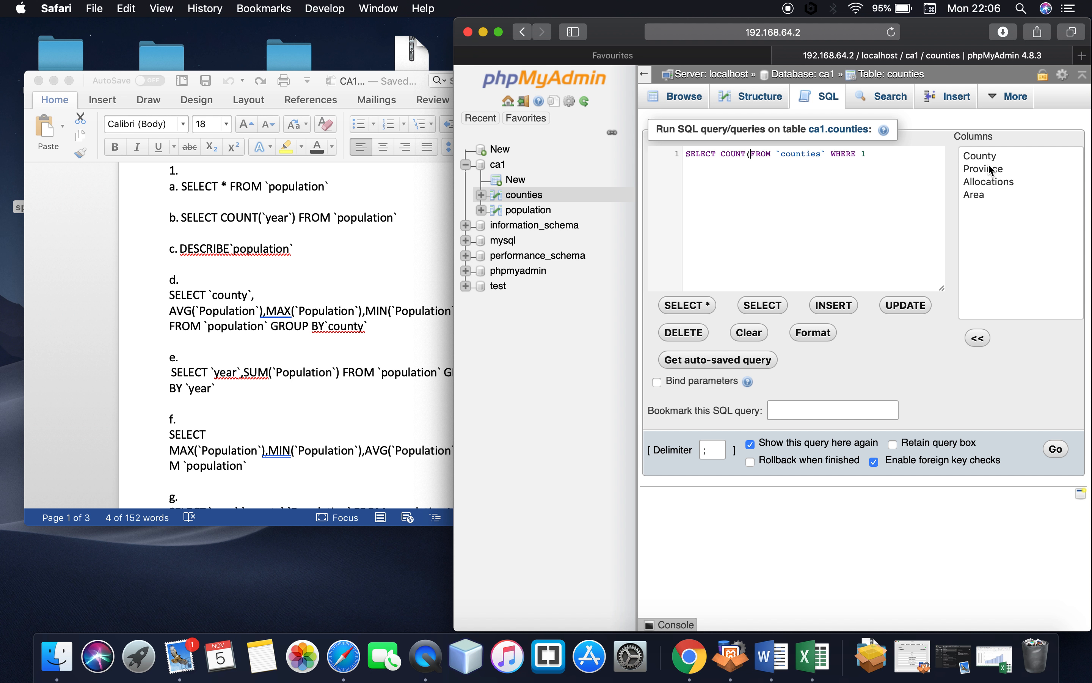
pyautogui.doubleClick(991, 183)
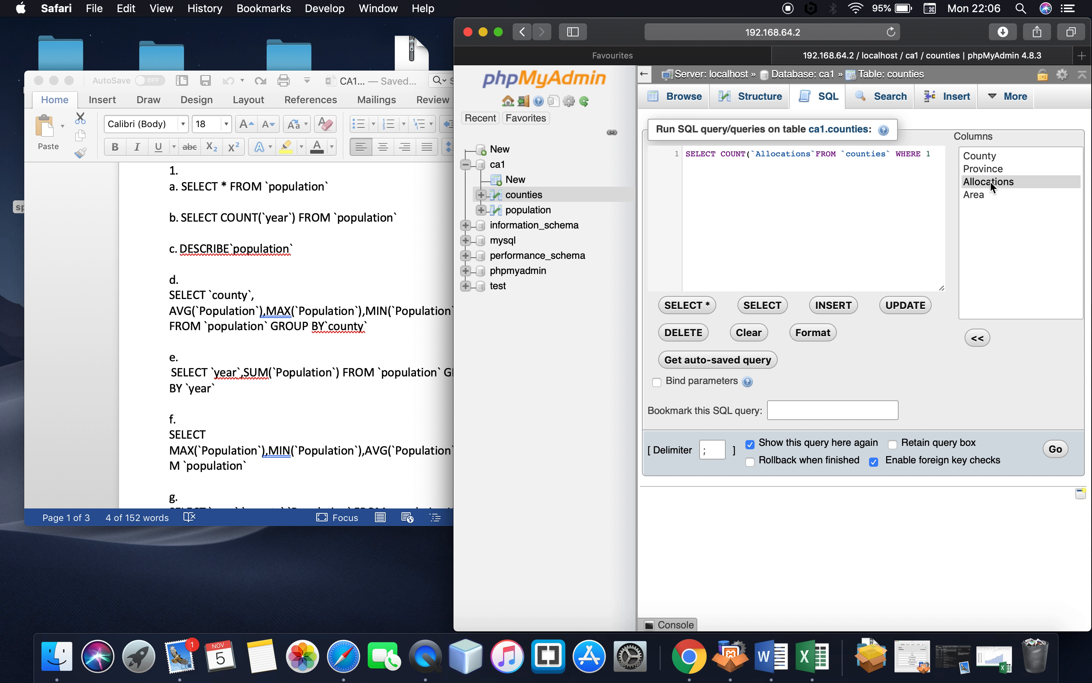
pyautogui.write(')')
pyautogui.click(1054, 450)
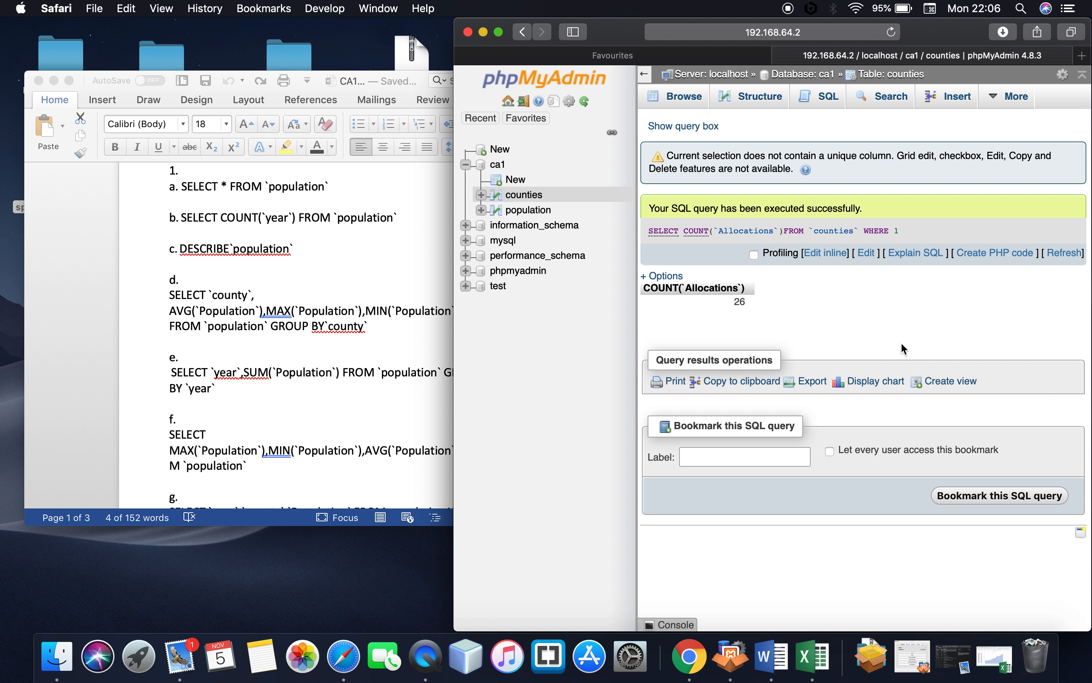
# Rewrite the count query as DESCRIBE `counties`, without the WHERE clause, and run it
pyautogui.click(867, 253)
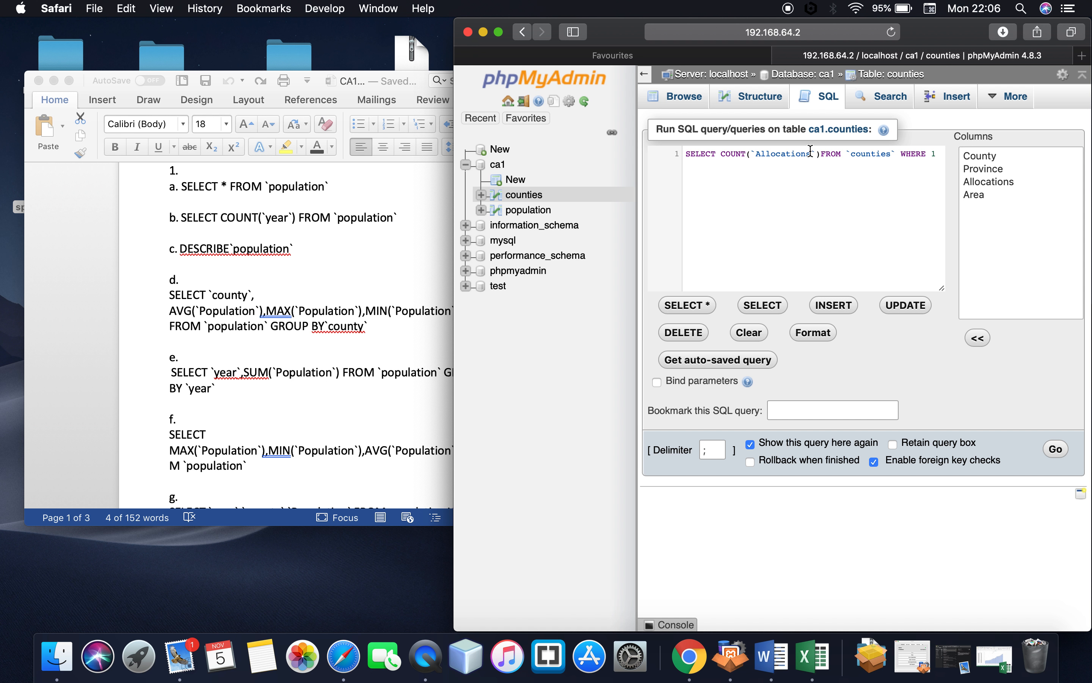
pyautogui.moveTo(819, 156); pyautogui.dragTo(676, 156)
pyautogui.write('des')
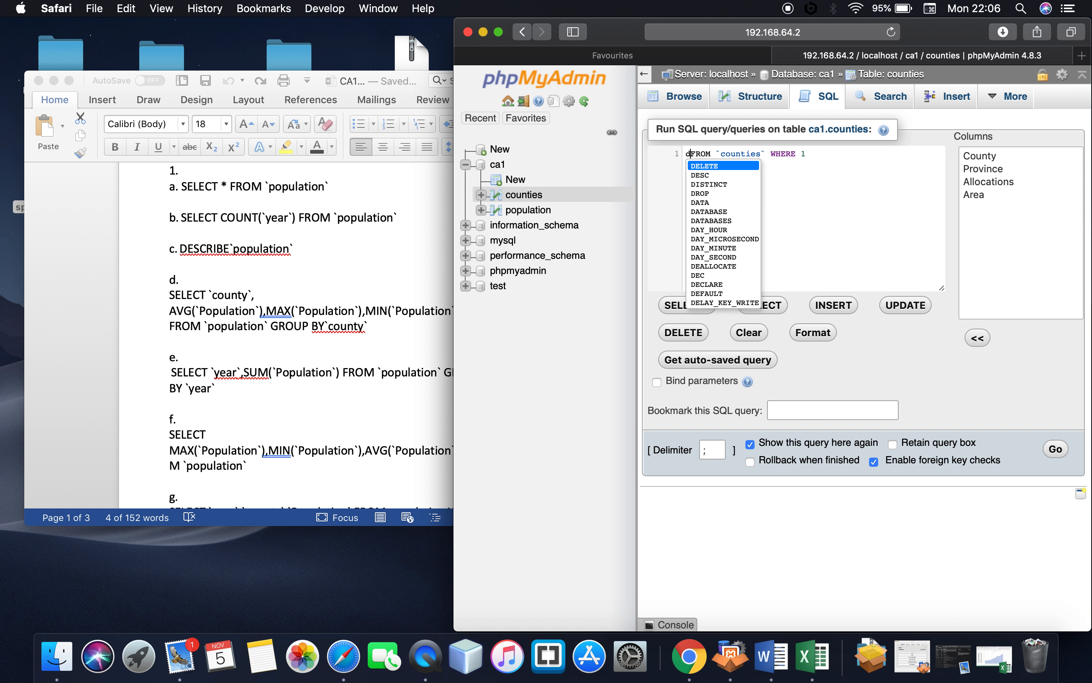
pyautogui.press('Return')
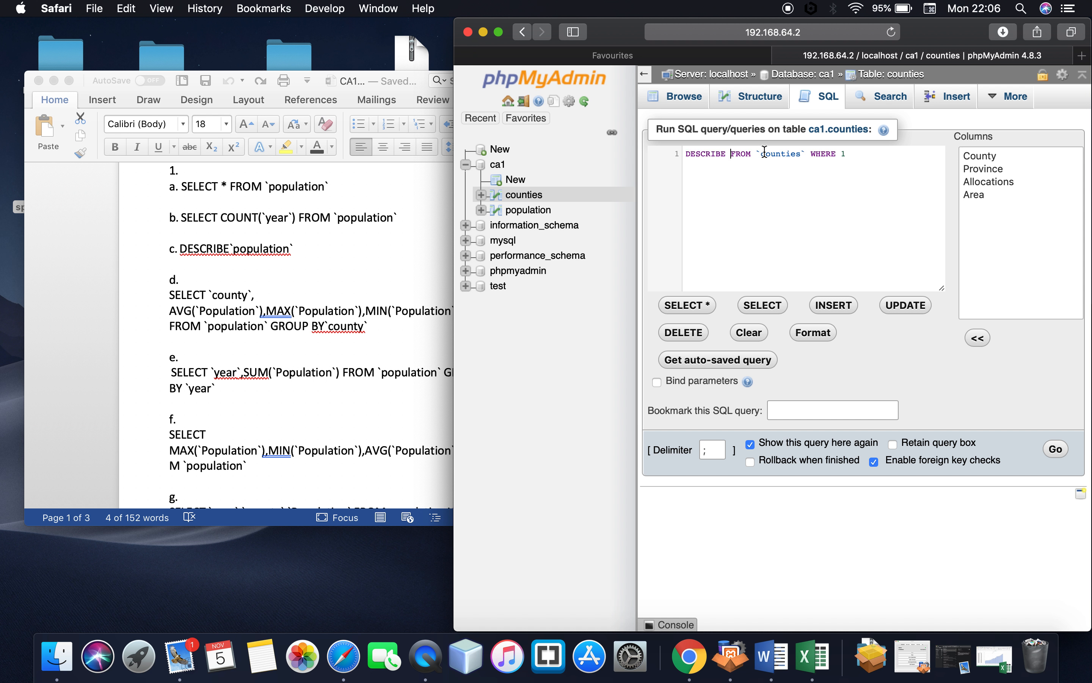
pyautogui.moveTo(757, 154); pyautogui.dragTo(731, 154)
pyautogui.press('BackSpace')
pyautogui.moveTo(824, 155); pyautogui.dragTo(786, 155)
pyautogui.press('BackSpace')
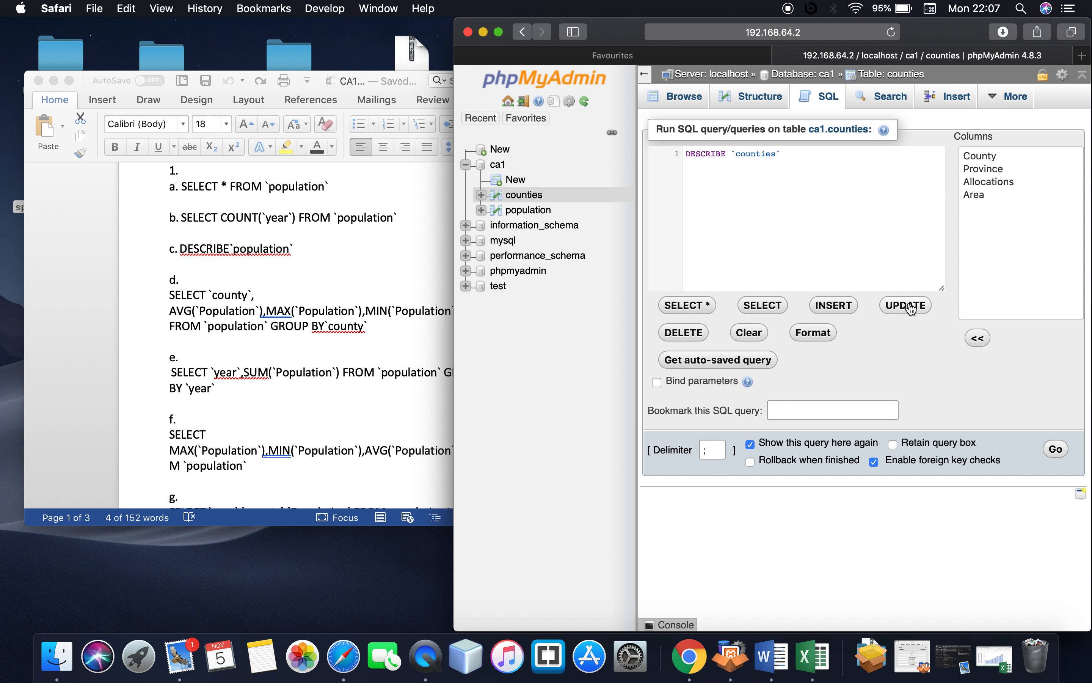
pyautogui.click(1055, 449)
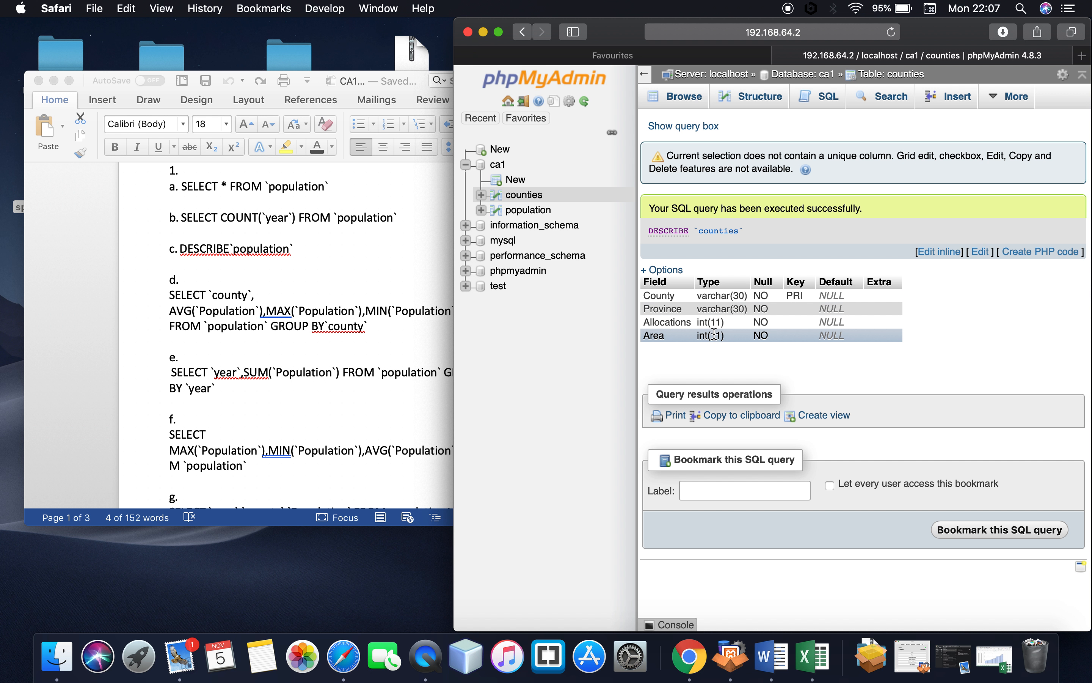
# Switch to the Word document and copy query d, which computes the average, maximum and minimum population per county
pyautogui.click(982, 252)
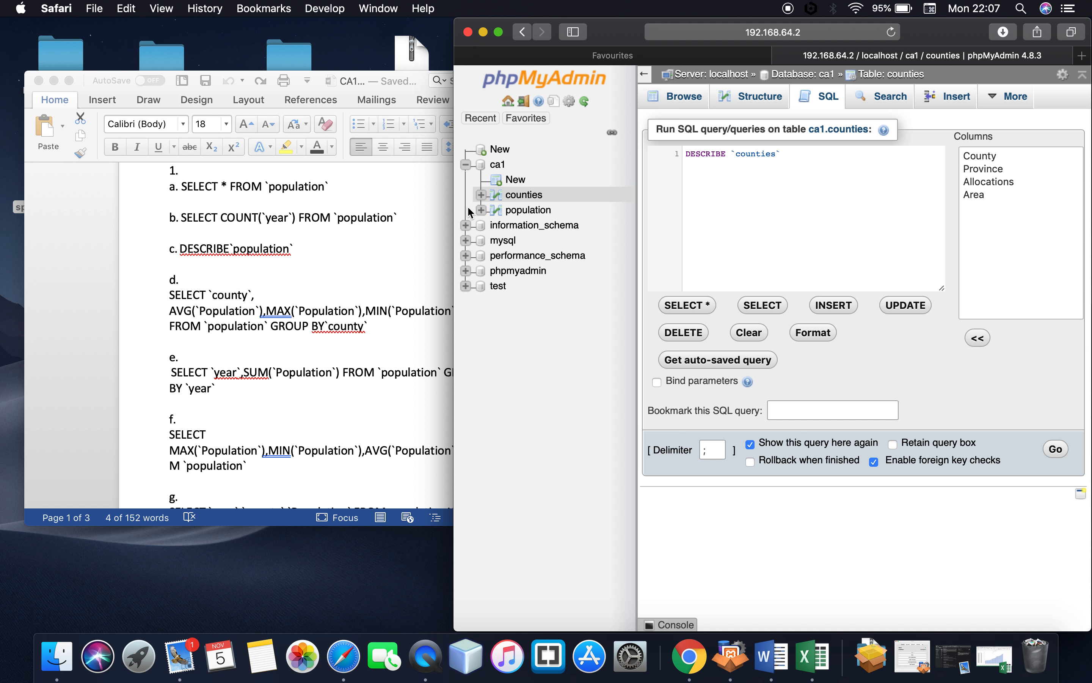
pyautogui.click(178, 295)
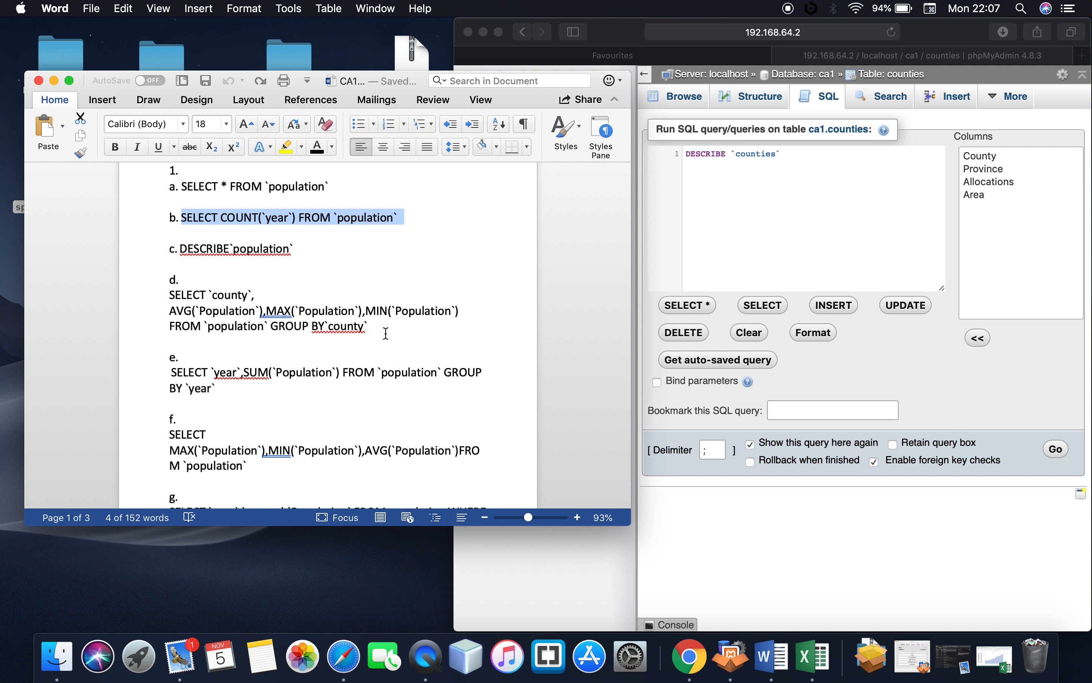
pyautogui.moveTo(386, 334); pyautogui.dragTo(181, 301)
pyautogui.press('super+c')
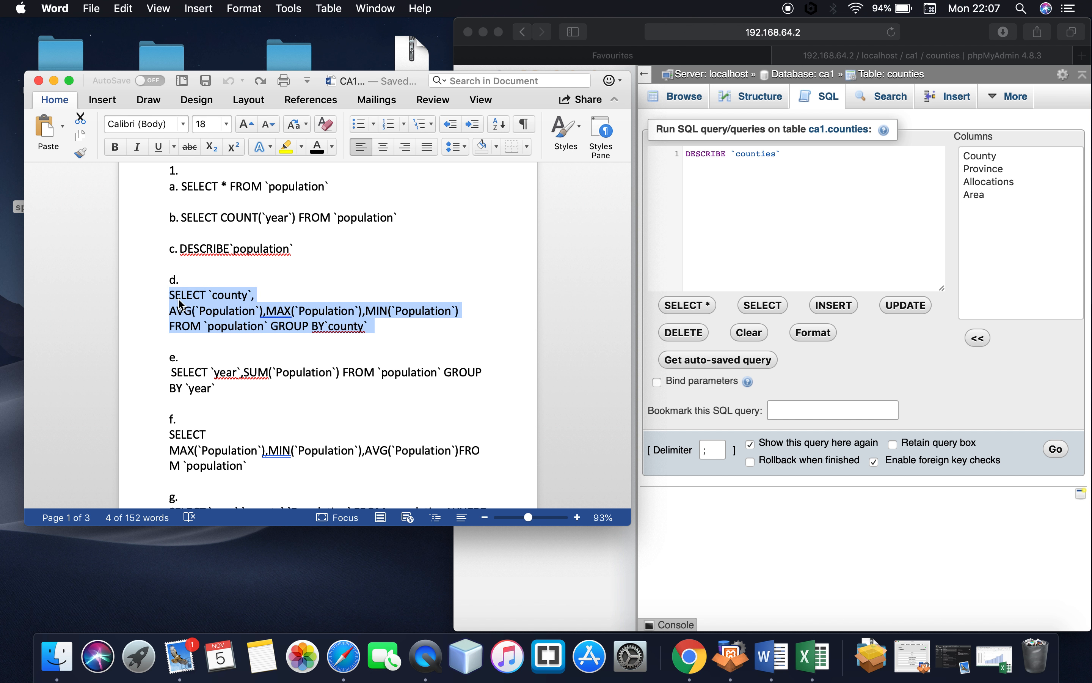
# Switch to the population table in phpMyAdmin, replace its default query with the copied query d and run it
pyautogui.click(721, 211)
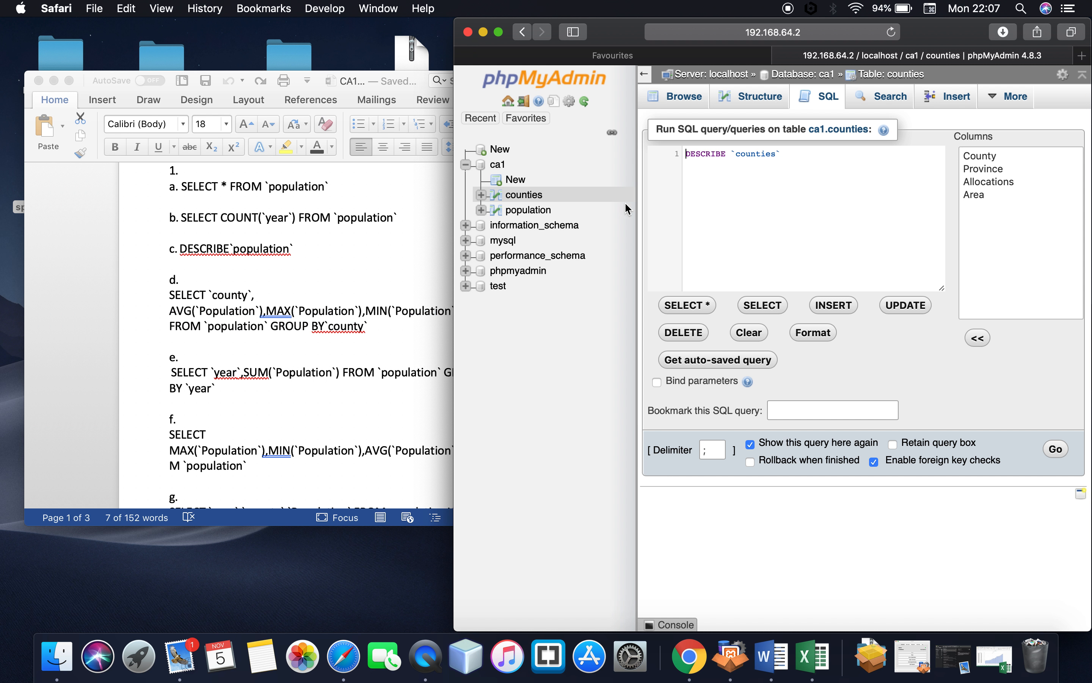
pyautogui.click(529, 210)
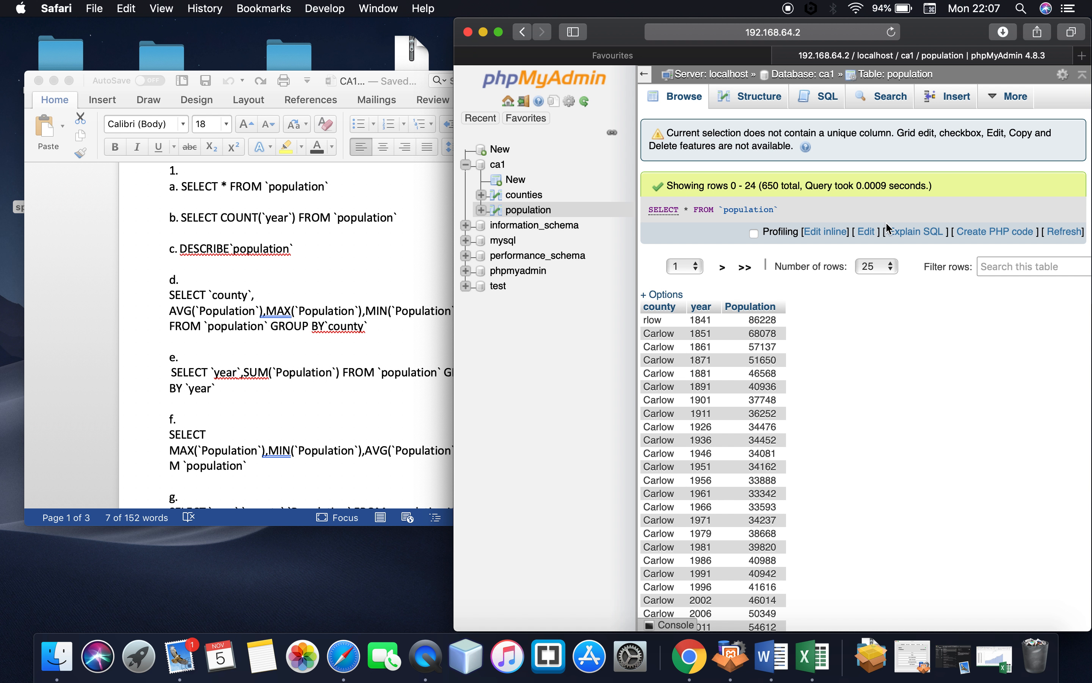
pyautogui.click(816, 95)
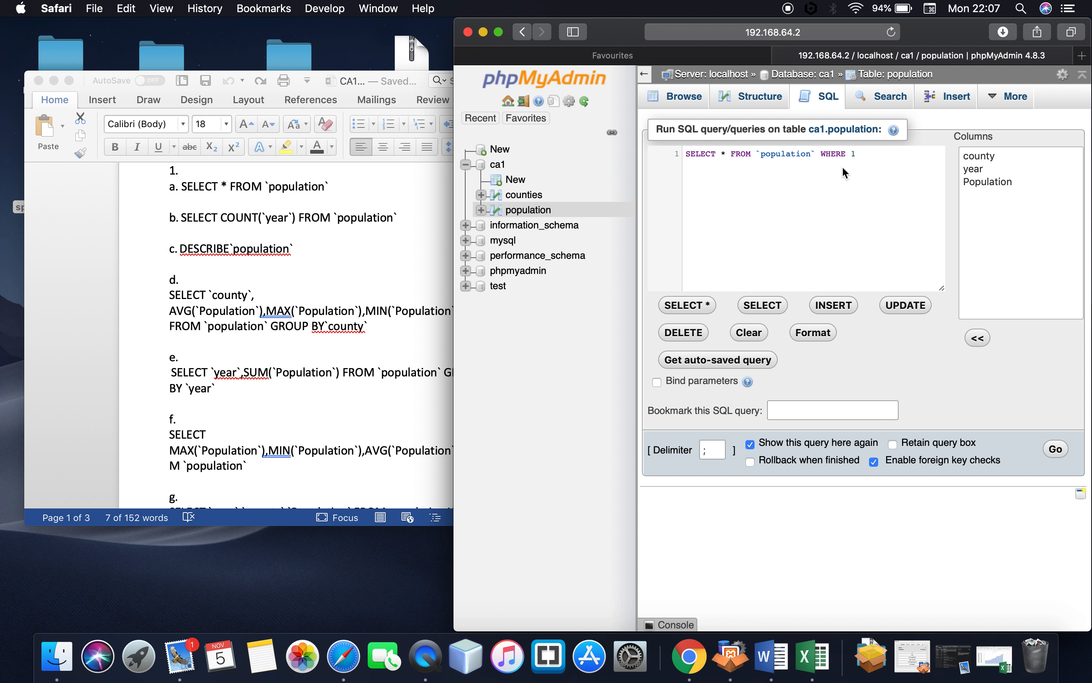
pyautogui.press('super+a')
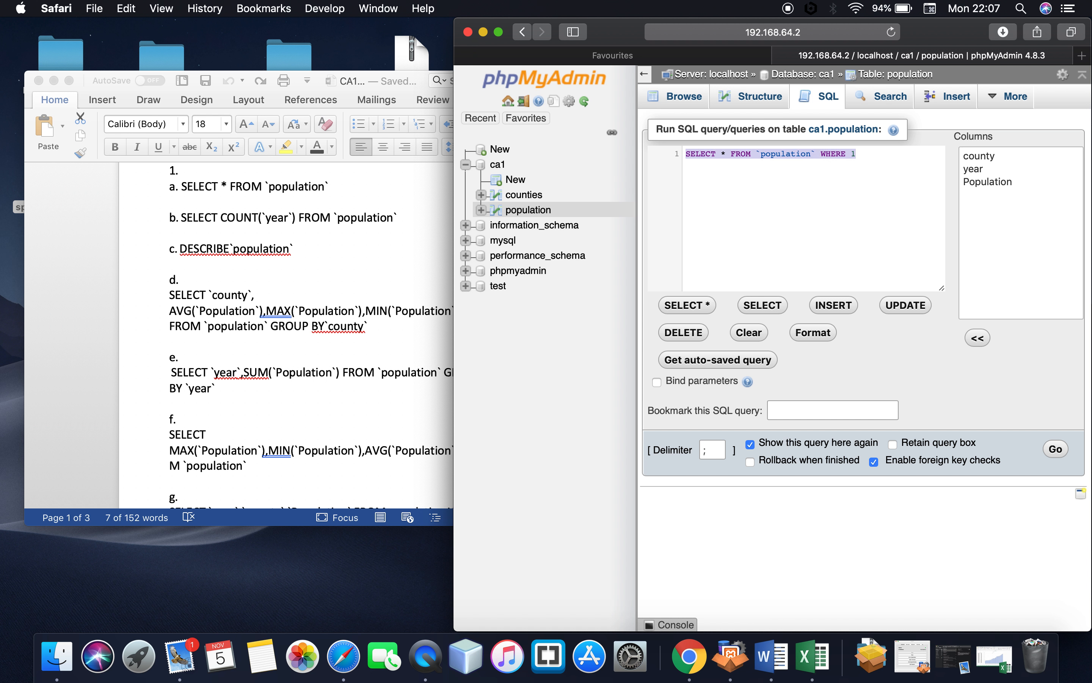
pyautogui.press('super+v')
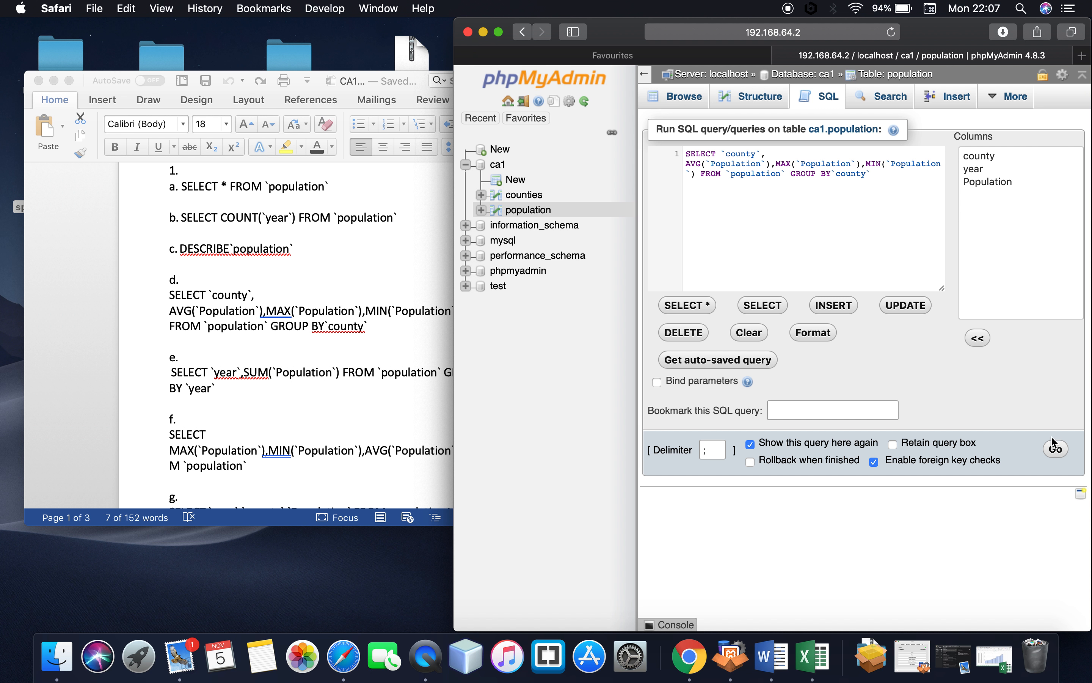
pyautogui.click(1055, 448)
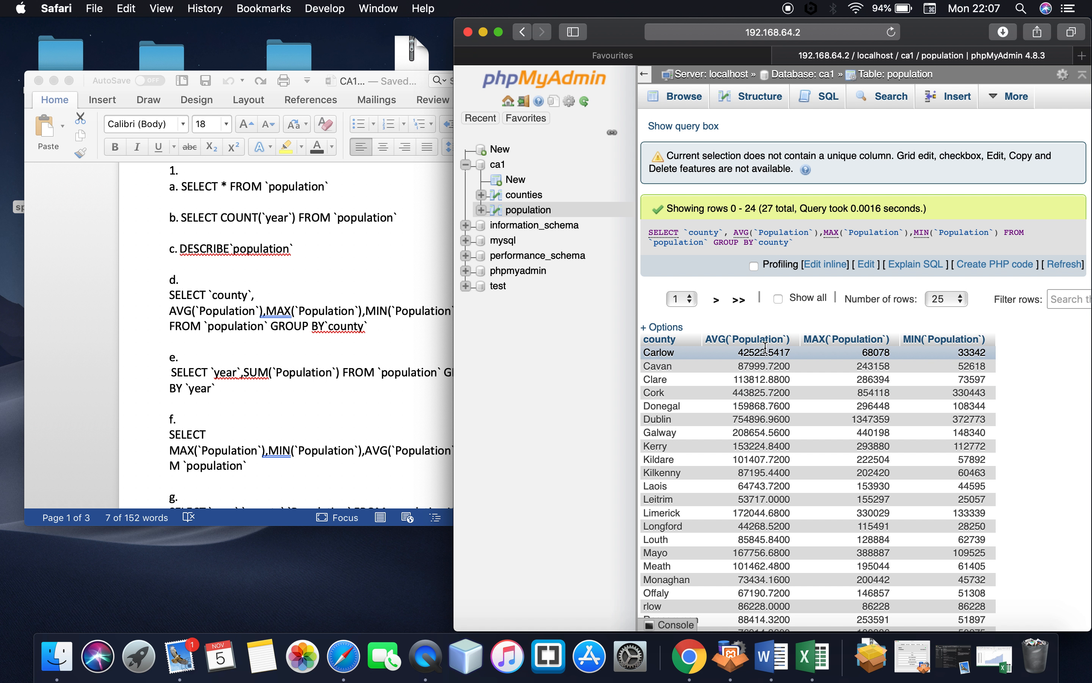
# Open the CA1Analysis workbook in Excel and examine the 1.E chart of summed population per year on Sheet1
pyautogui.click(865, 266)
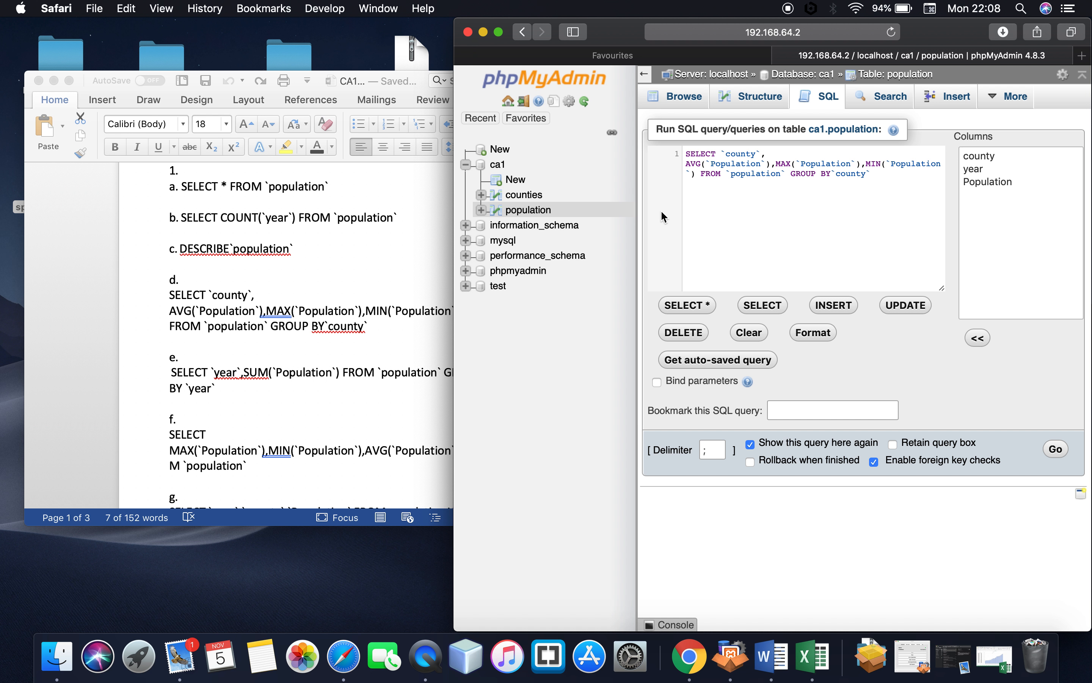
pyautogui.click(352, 251)
pyautogui.click(367, 579)
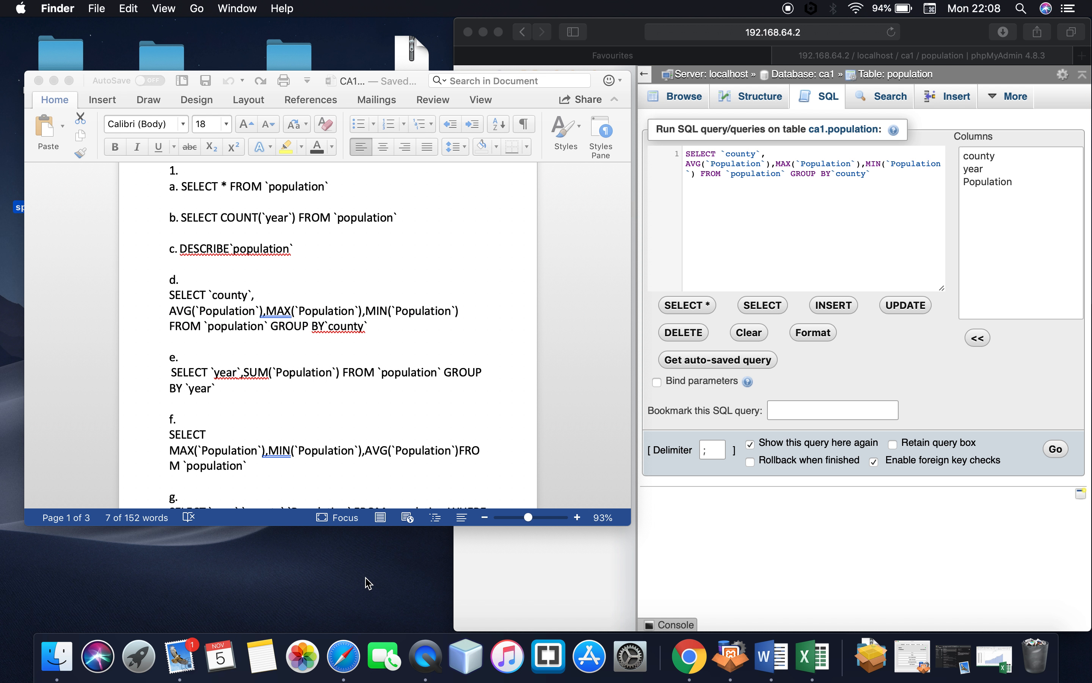
pyautogui.click(483, 33)
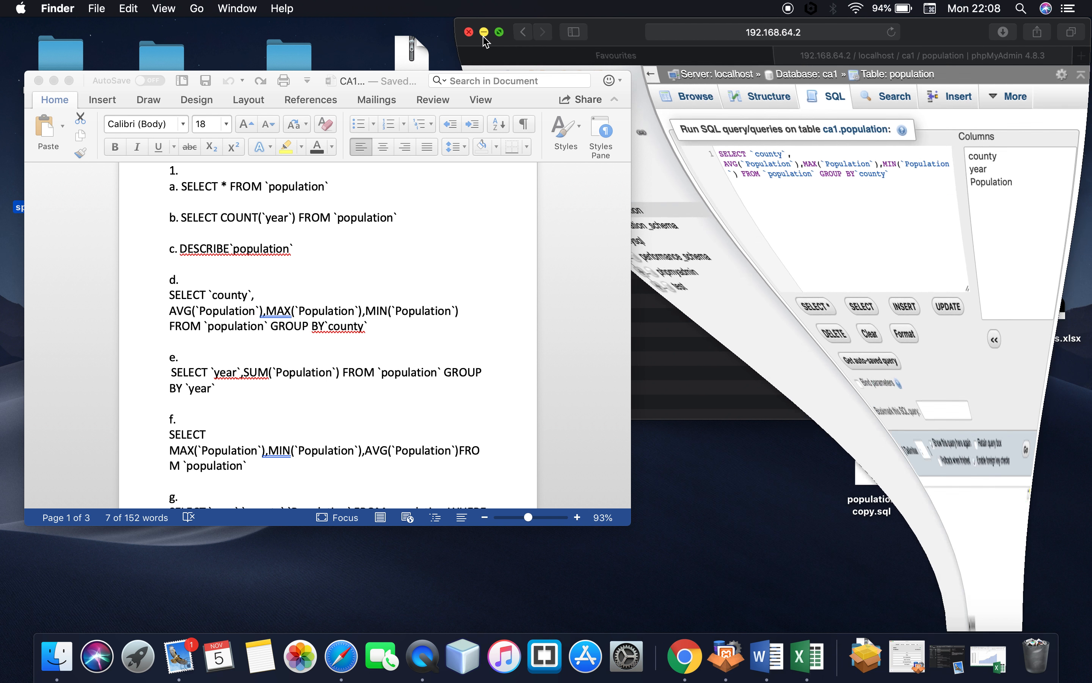
pyautogui.click(690, 226)
pyautogui.doubleClick(543, 161)
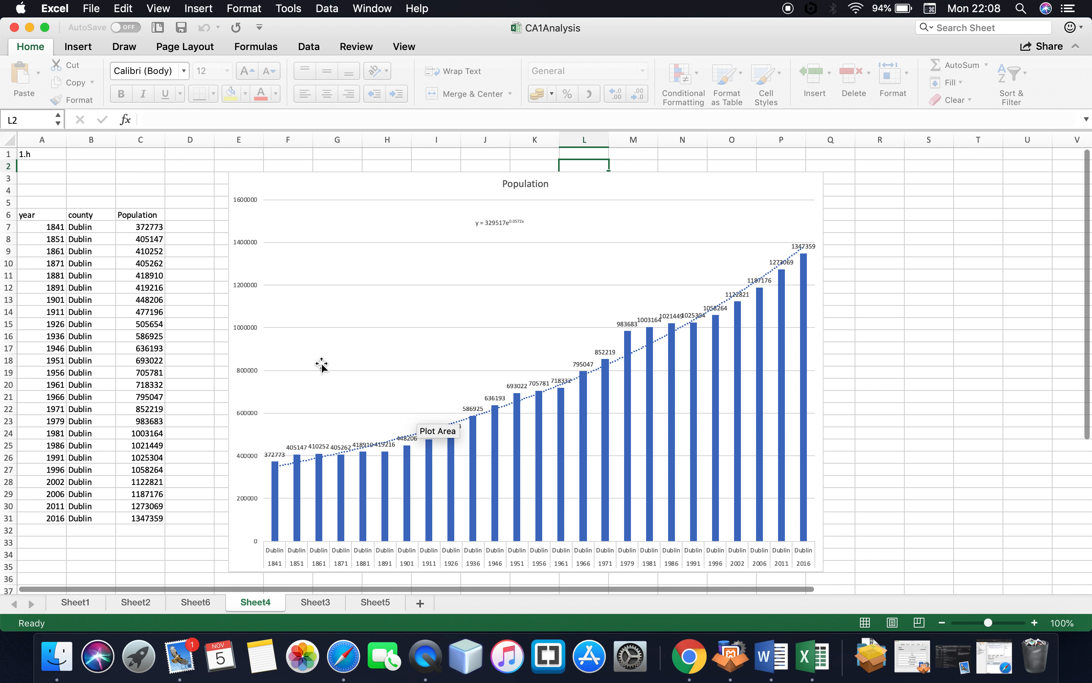
pyautogui.click(100, 607)
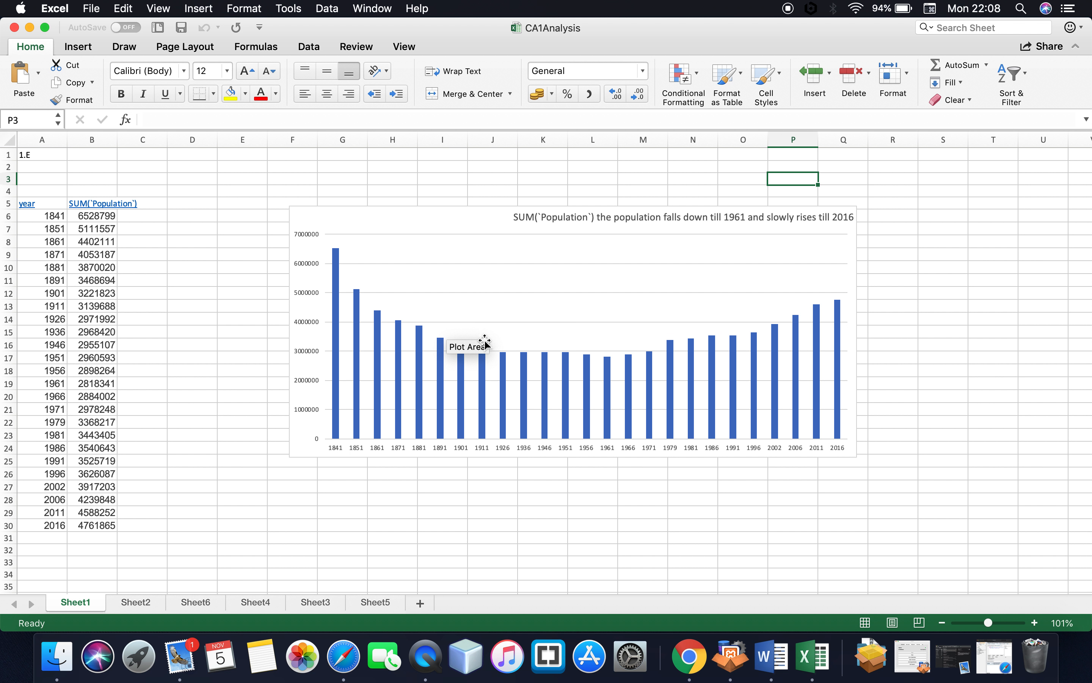
pyautogui.moveTo(589, 360)
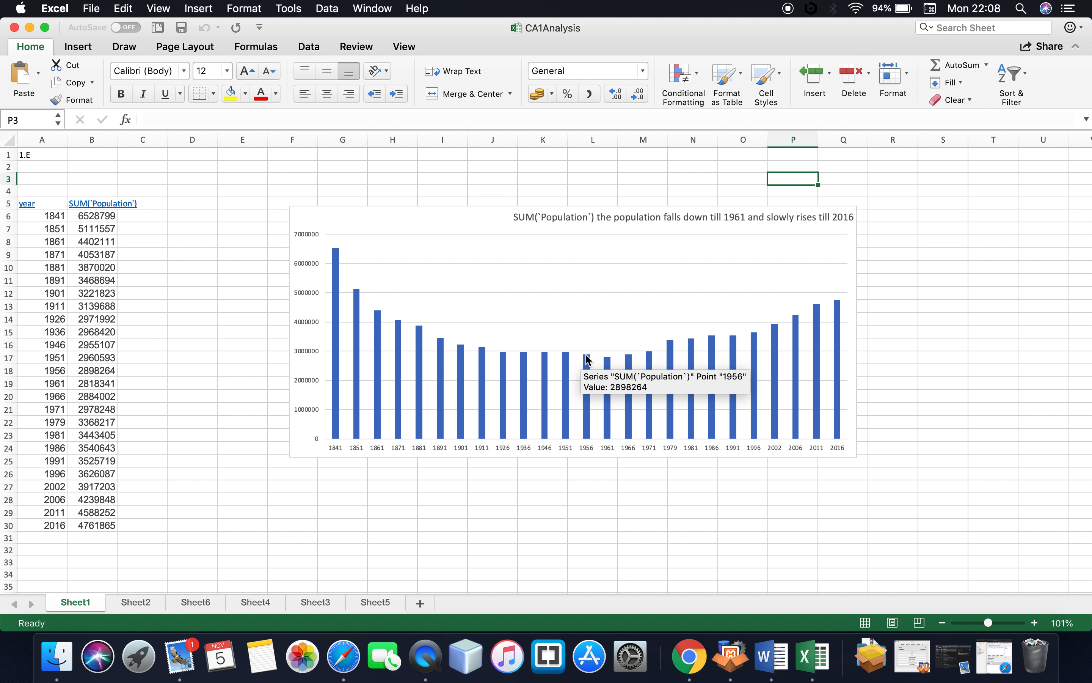
pyautogui.moveTo(782, 337)
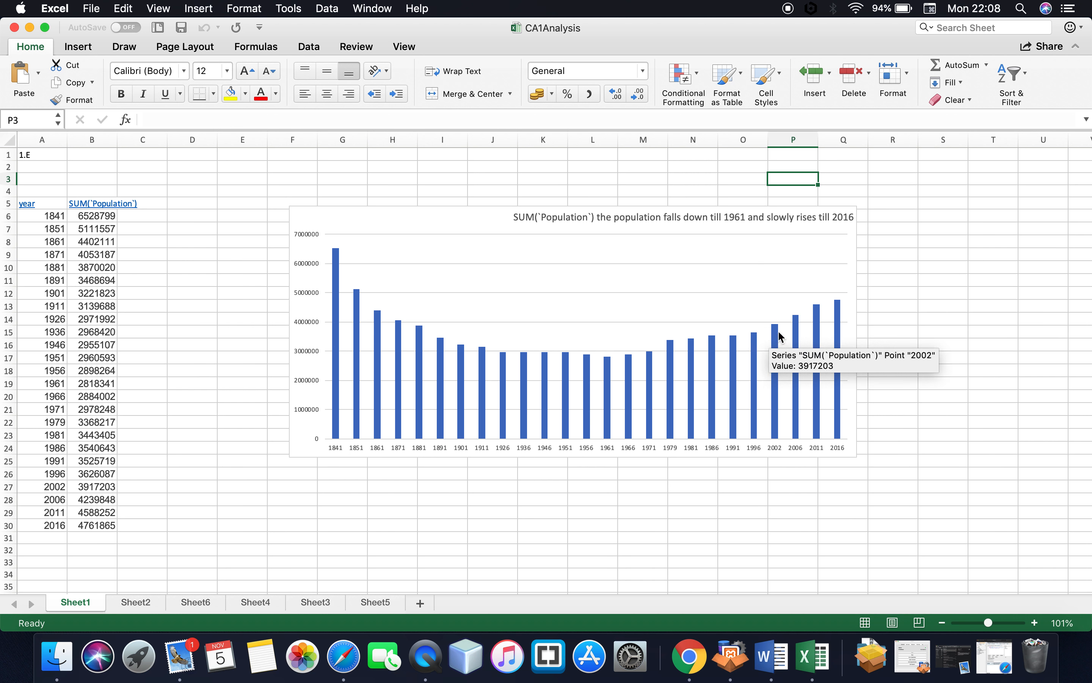
pyautogui.moveTo(837, 313)
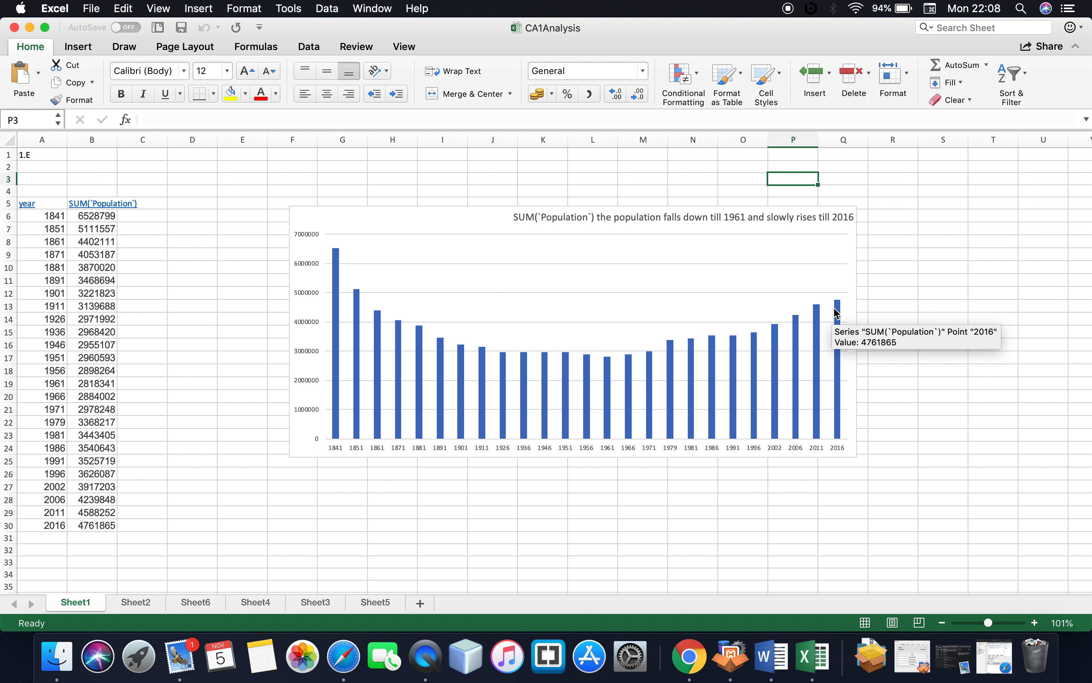
pyautogui.moveTo(734, 423)
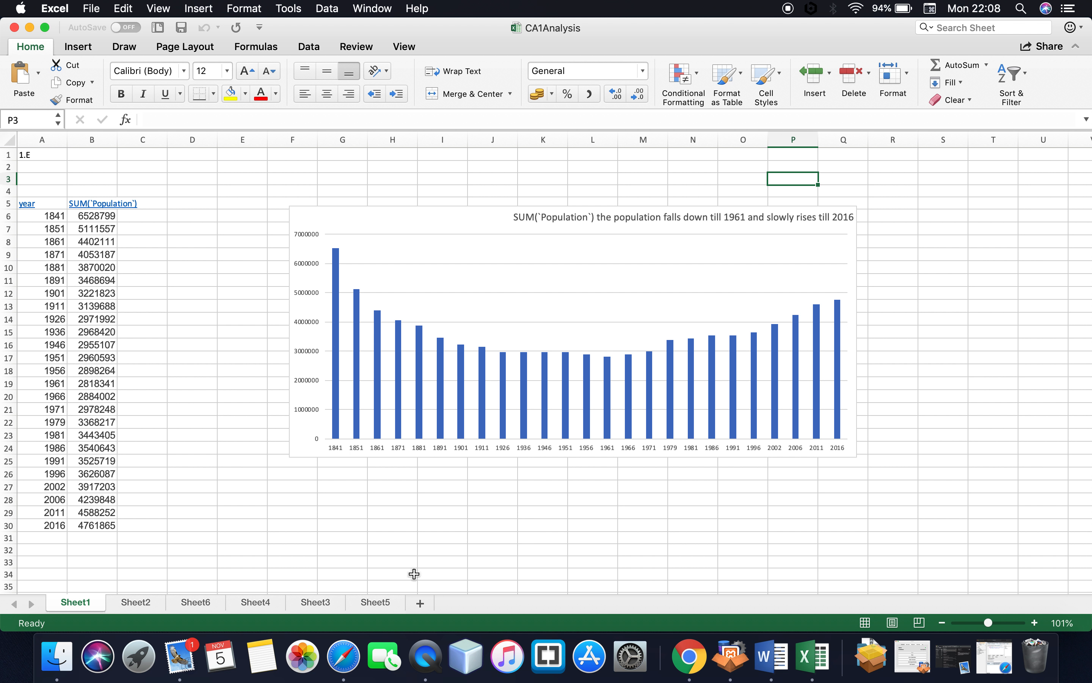
# Restore the phpMyAdmin window, minimize the workbook and copy query f from the Word document
pyautogui.click(352, 646)
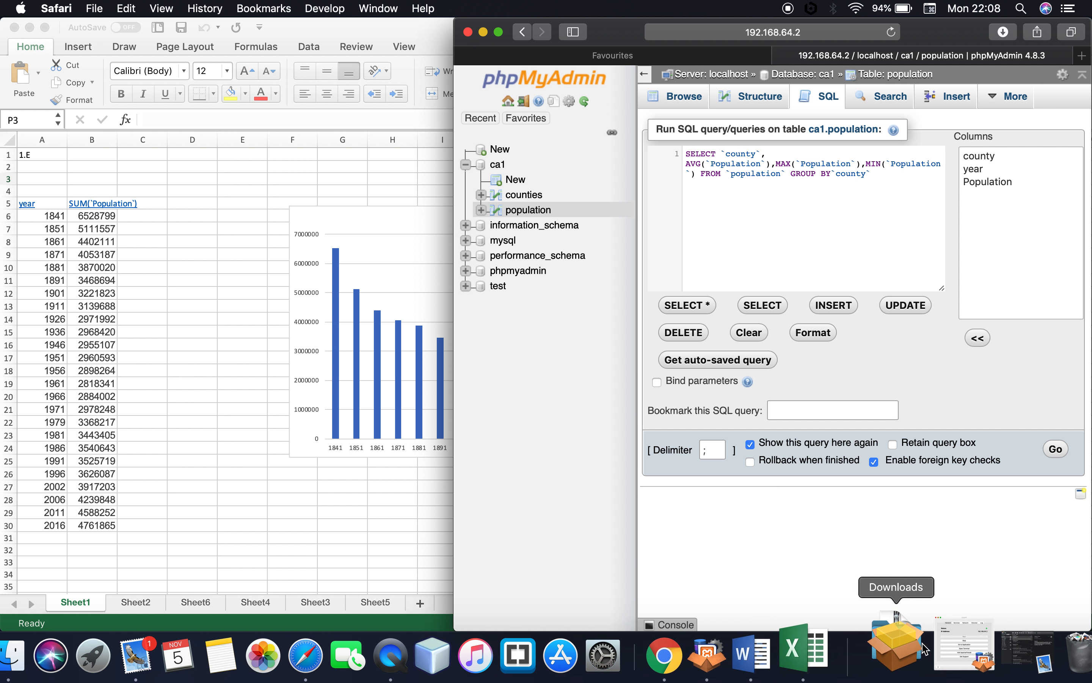
pyautogui.click(30, 27)
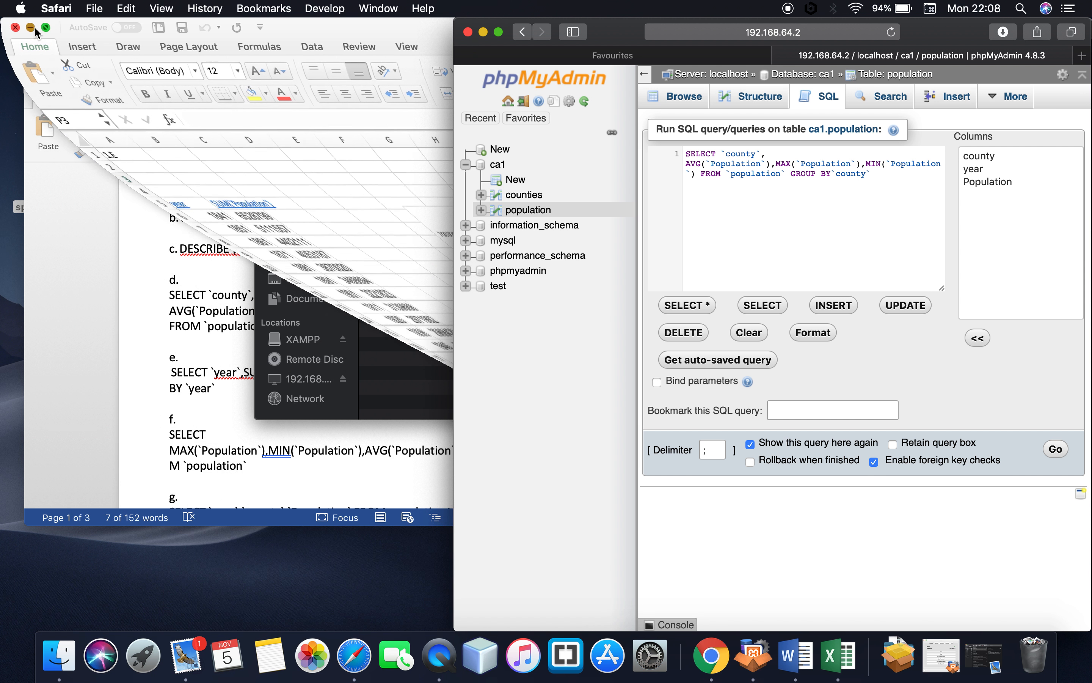
pyautogui.click(119, 296)
pyautogui.moveTo(125, 294); pyautogui.dragTo(212, 339)
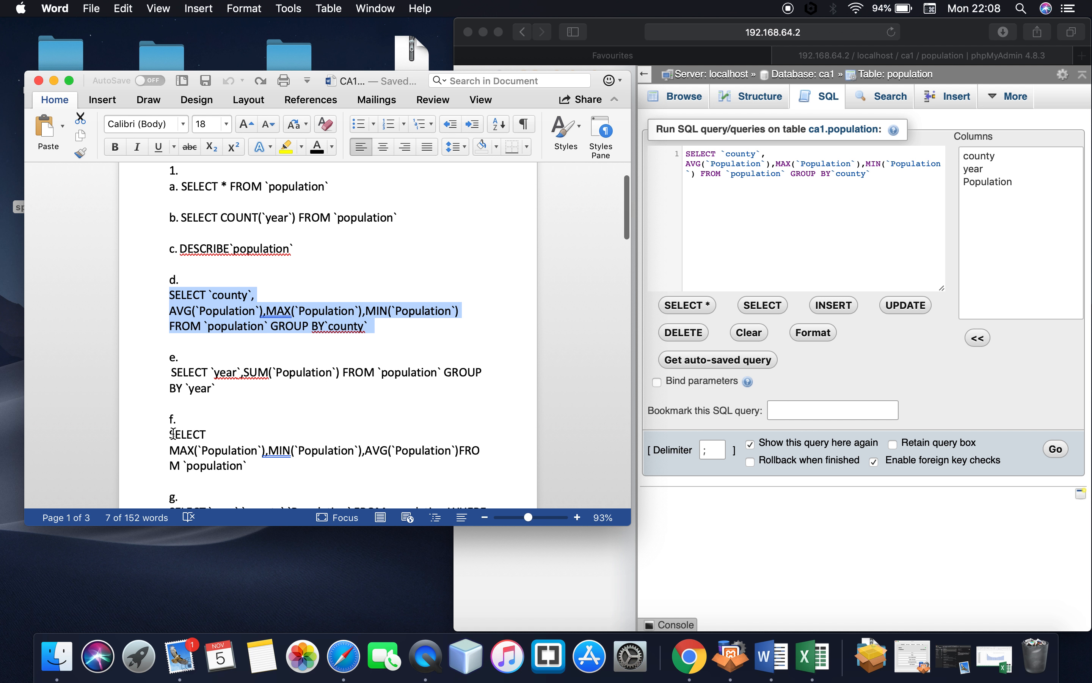
pyautogui.moveTo(174, 435); pyautogui.dragTo(227, 475)
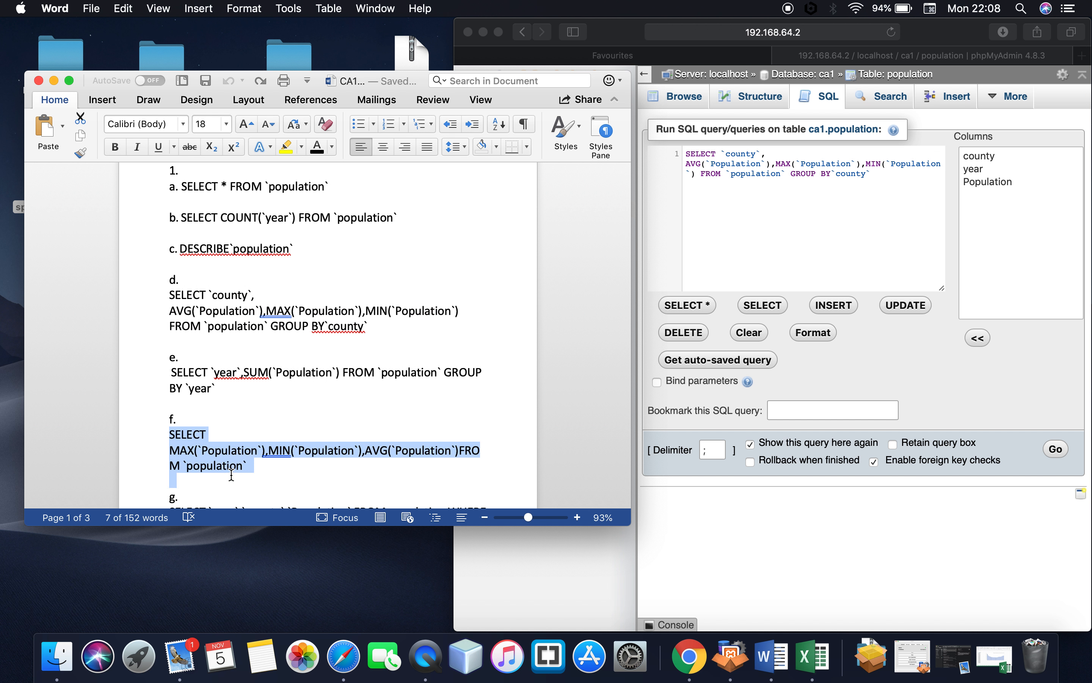
pyautogui.press('super+c')
# Replace the query in phpMyAdmin with the copied SELECT MAX(`Population`),MIN(`Population`),AVG(`Population`) FROM `population` and run it
pyautogui.click(869, 200)
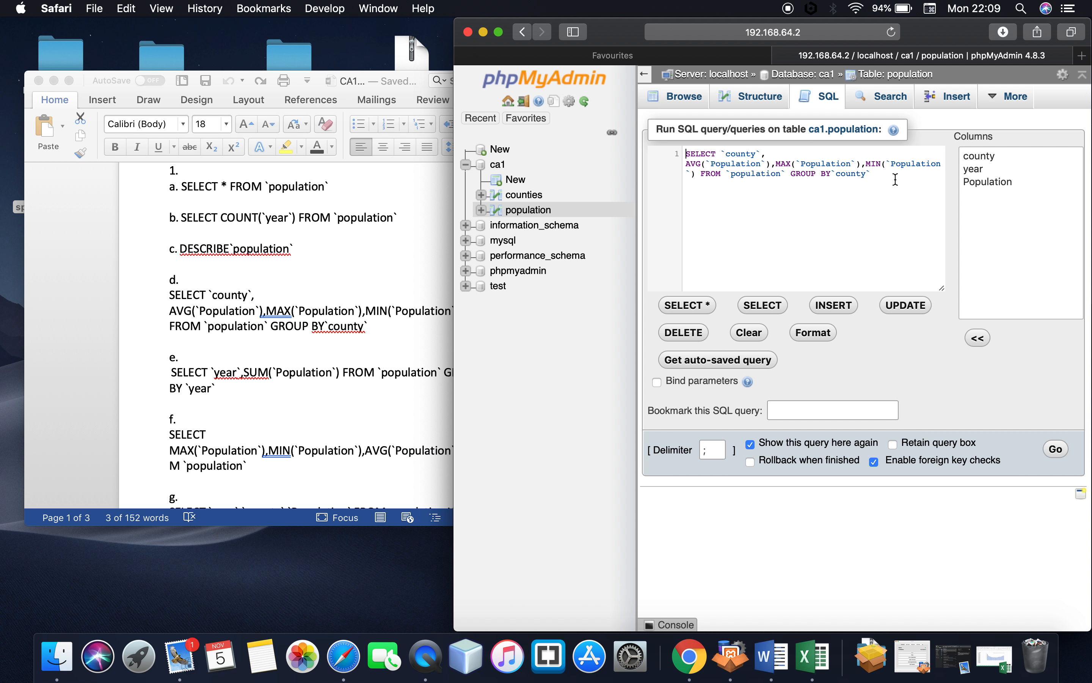
pyautogui.press('super+a')
pyautogui.press('super+v')
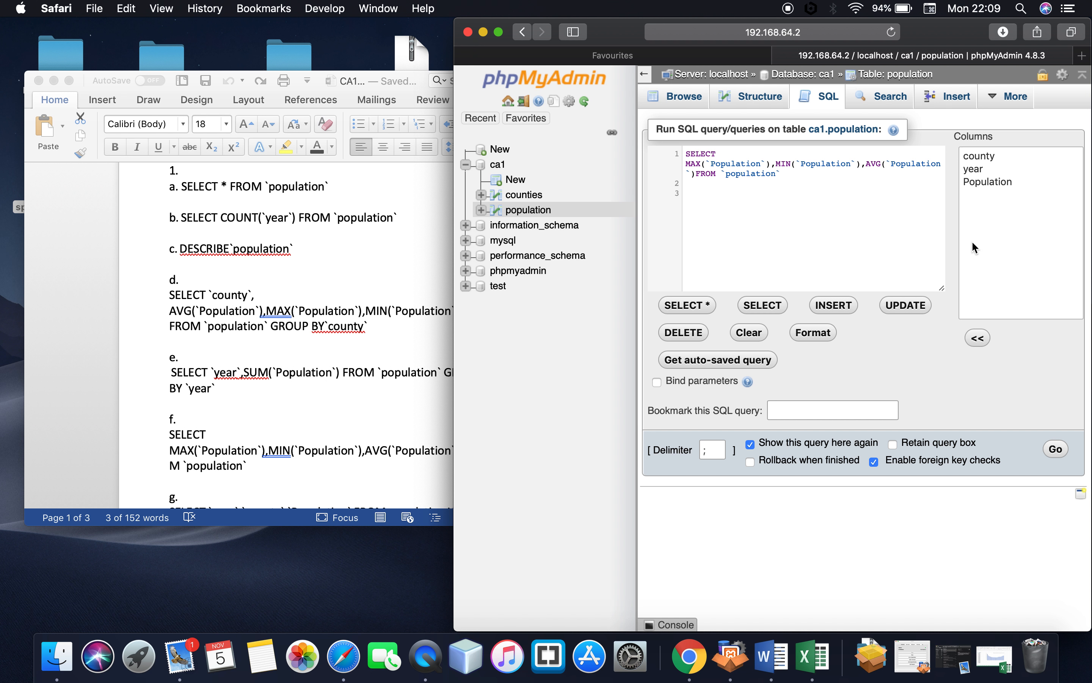
pyautogui.click(1055, 449)
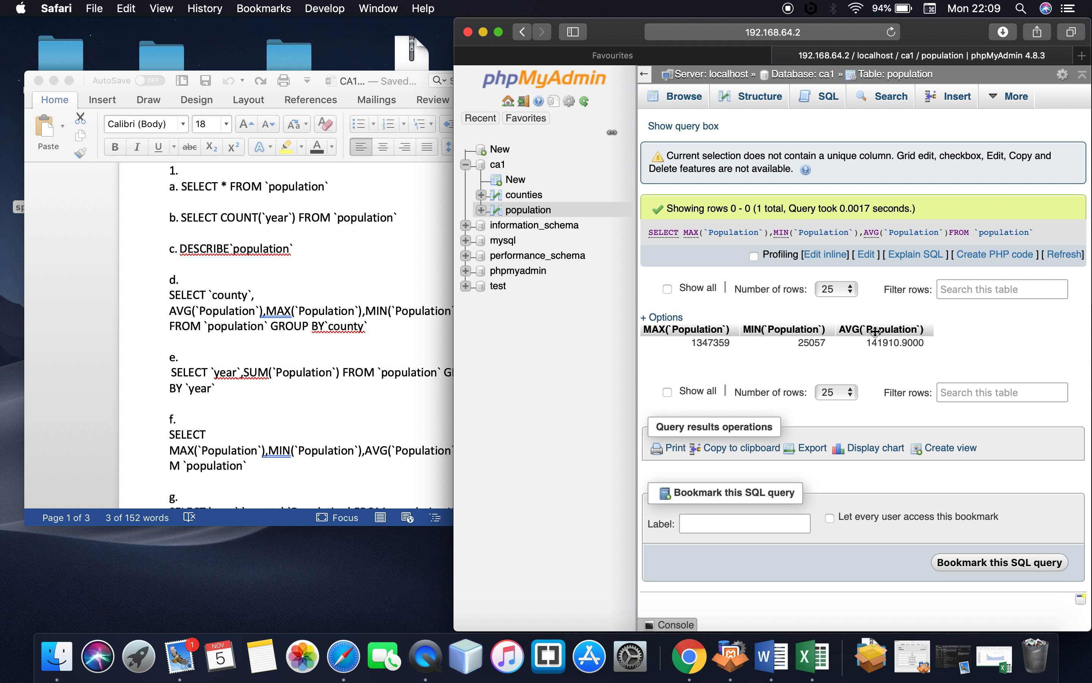
# Open the population query for editing in phpMyAdmin, then examine the 1.G Dublin population and difference charts on Sheet2 of the CA1Analysis workbook in Excel
pyautogui.click(868, 257)
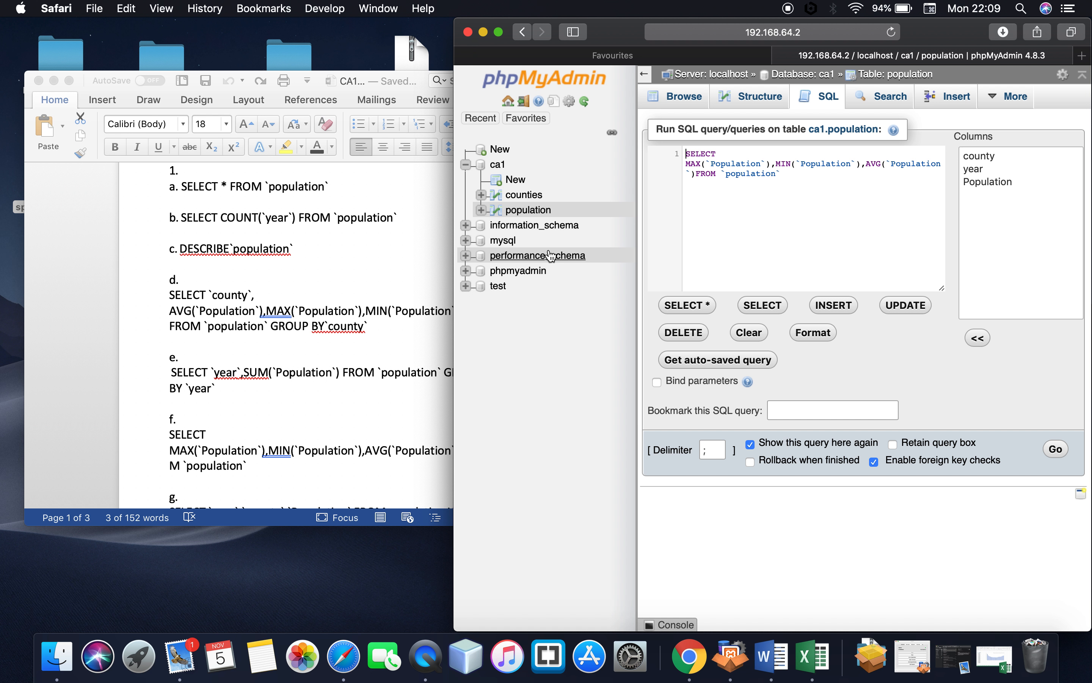
pyautogui.click(823, 657)
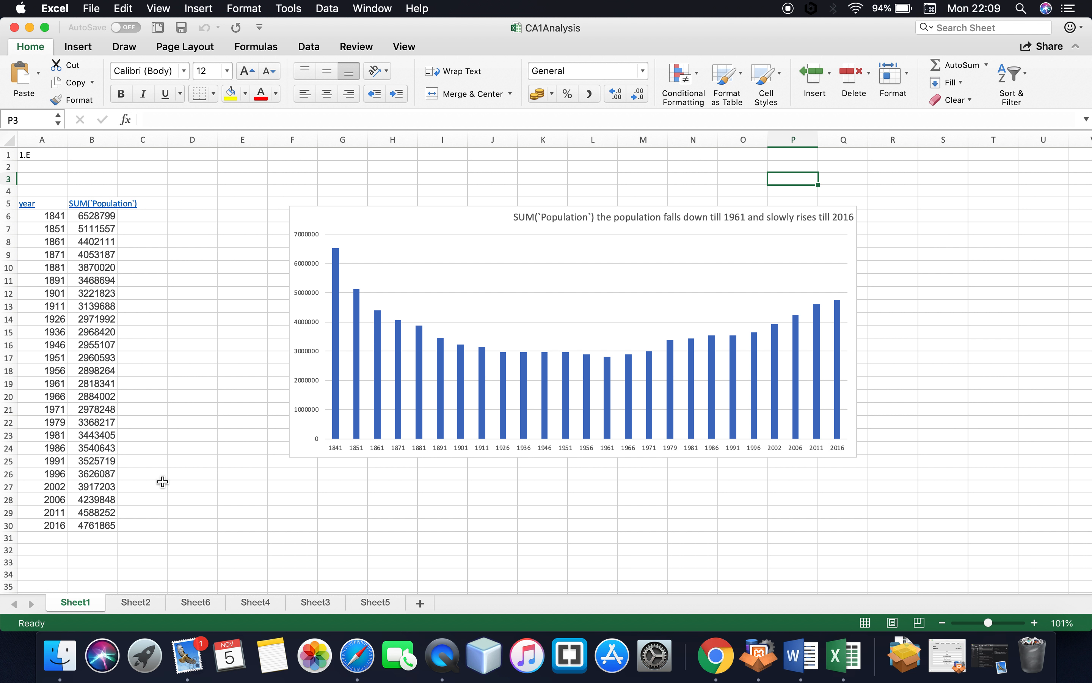
pyautogui.click(128, 604)
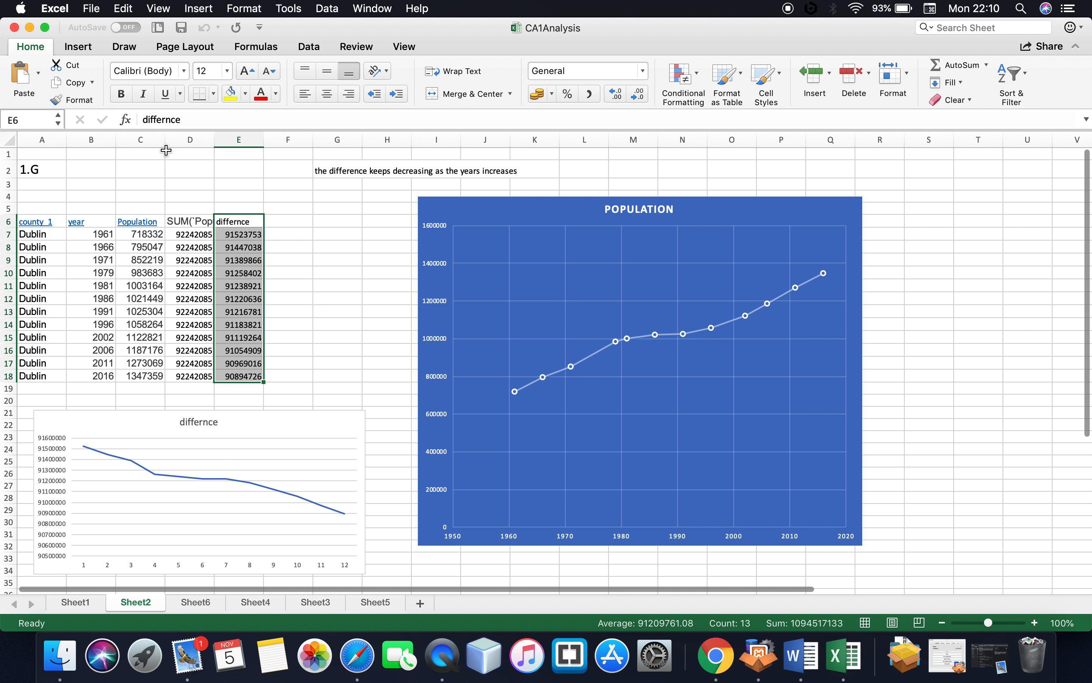
pyautogui.click(30, 28)
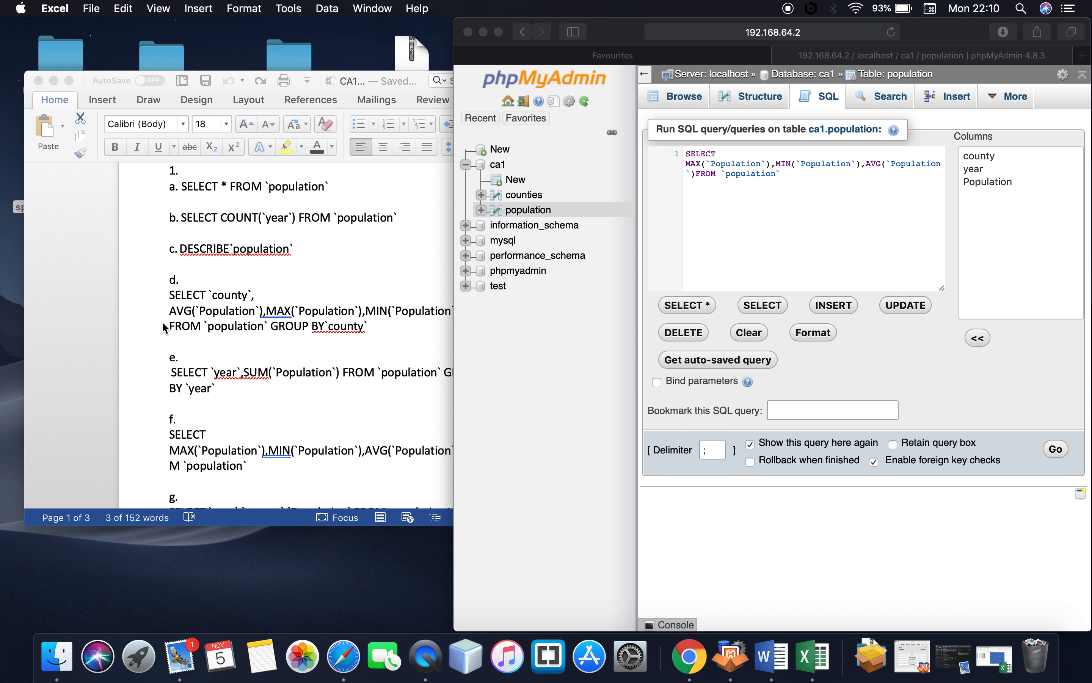
# Switch to the Word document and copy query h, which selects the Dublin population records
pyautogui.scroll(-10, 164, 326)
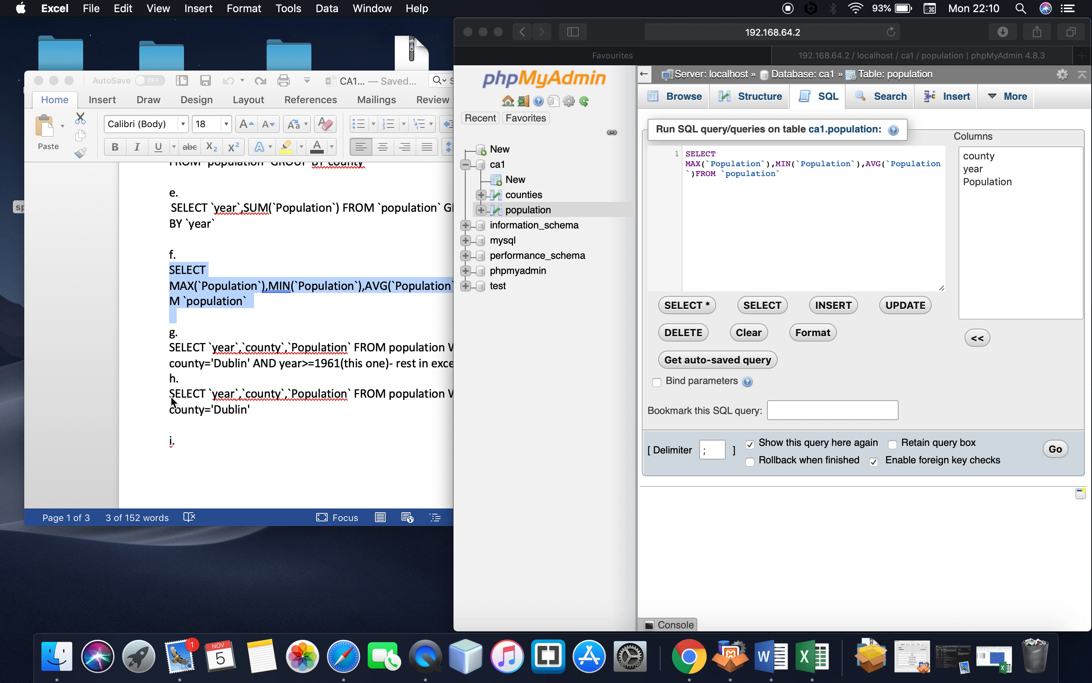
pyautogui.click(170, 395)
pyautogui.moveTo(170, 395); pyautogui.dragTo(221, 412)
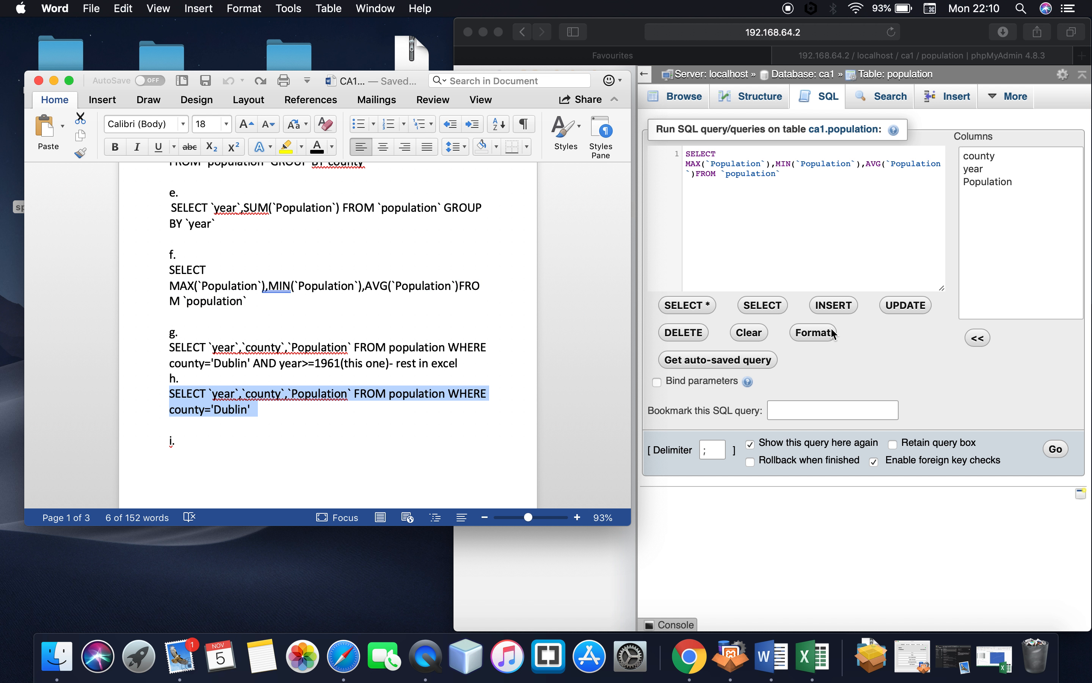
# Replace the query in phpMyAdmin with the copied SELECT `year`,`county`,`Population` FROM population WHERE county='Dublin' and run it
pyautogui.click(788, 181)
pyautogui.press('super+a')
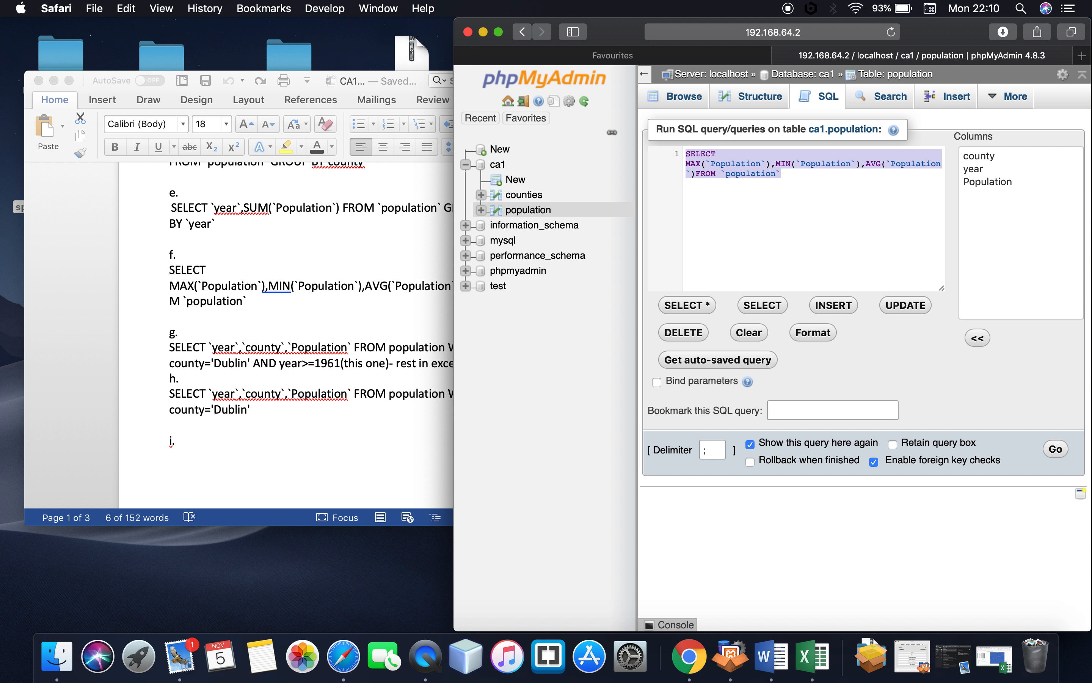
pyautogui.press('super+v')
pyautogui.click(1056, 449)
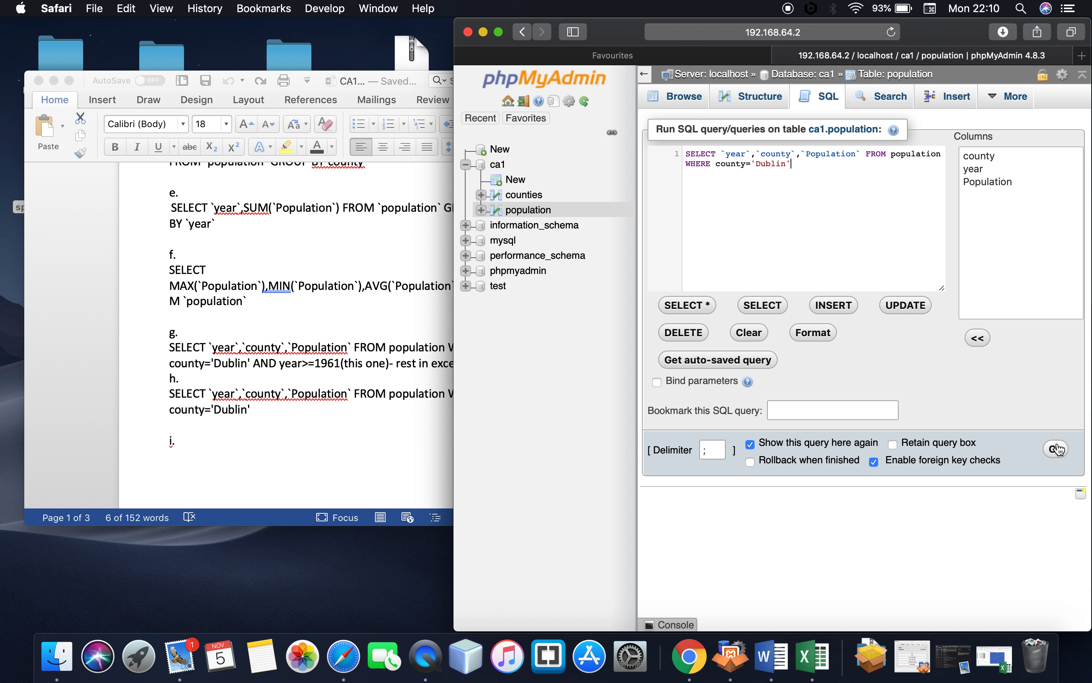
pyautogui.scroll(-10, 911, 401)
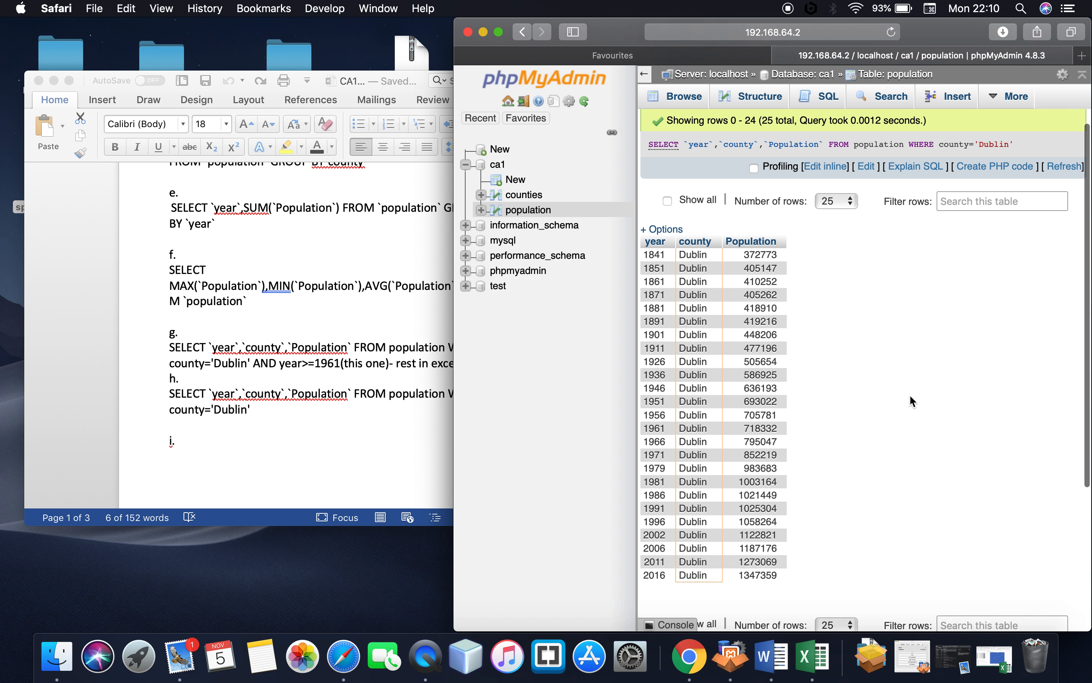
pyautogui.scroll(7, 896, 311)
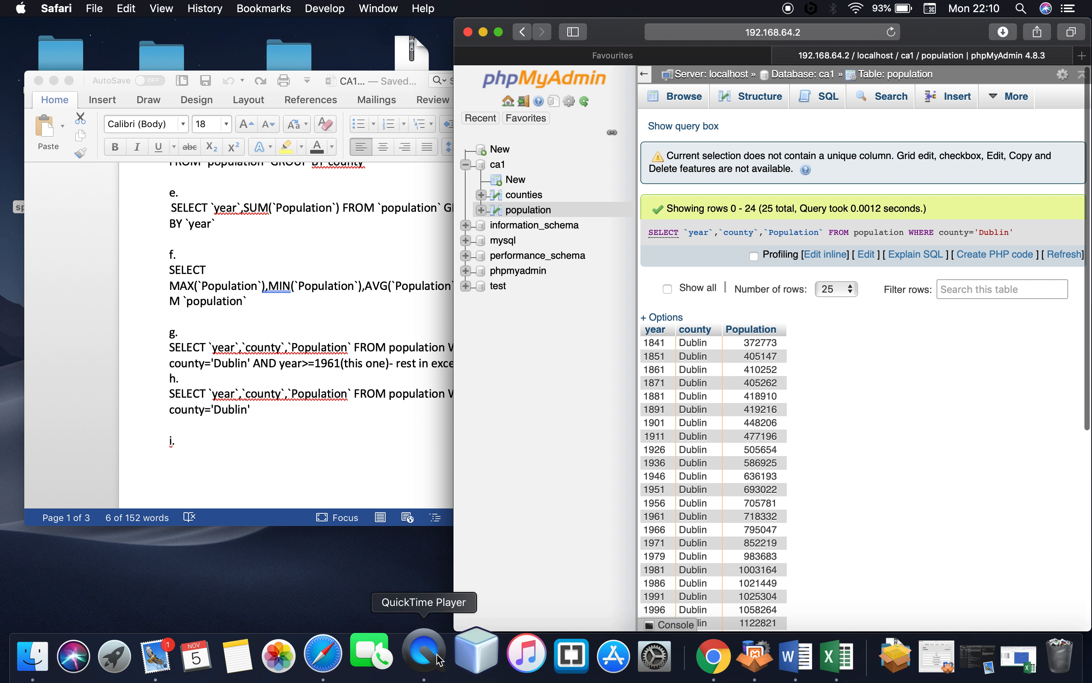
# Return to the CA1Analysis workbook in Excel, examine the 1.h Dublin population chart with its trendline on Sheet4, and minimize the workbook
pyautogui.click(791, 653)
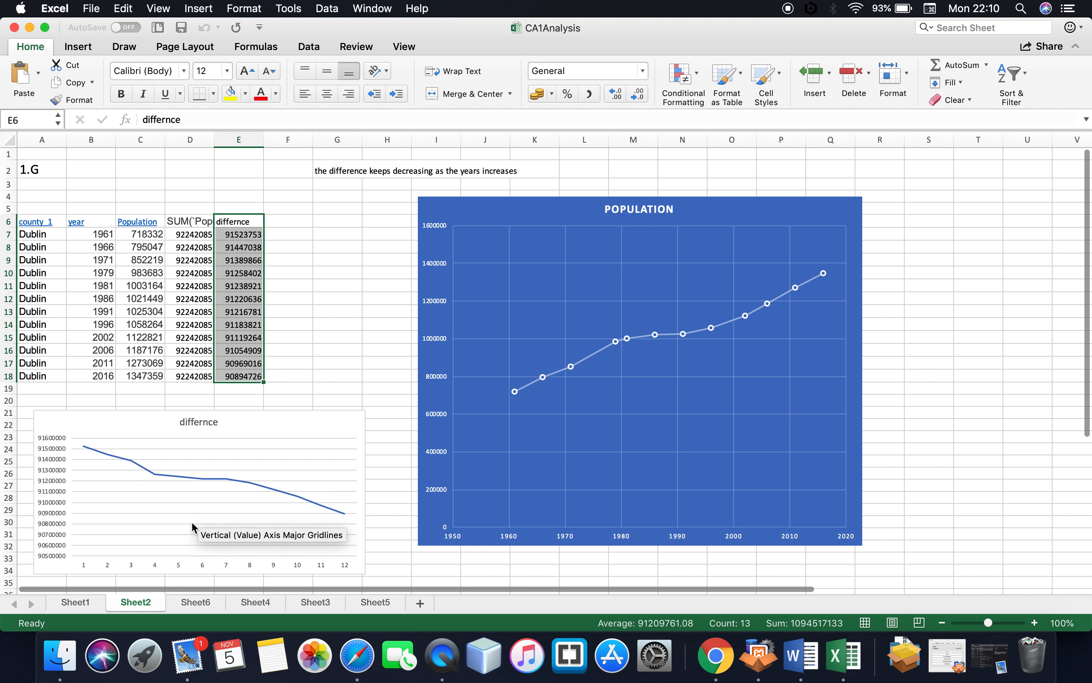
pyautogui.click(196, 602)
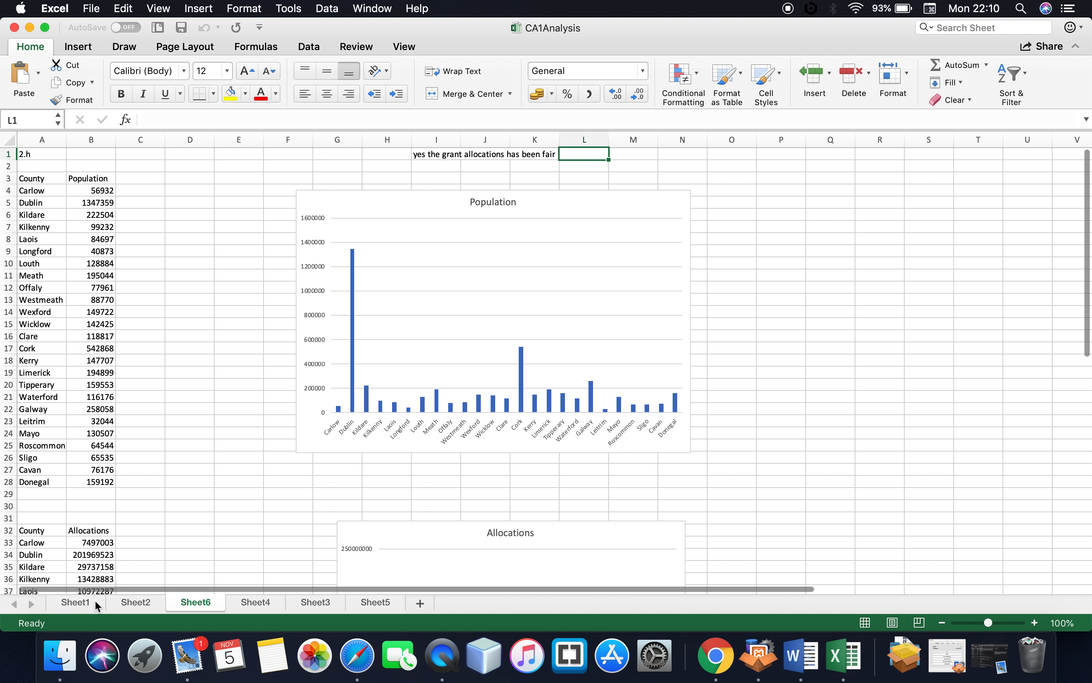
pyautogui.click(88, 599)
pyautogui.click(134, 603)
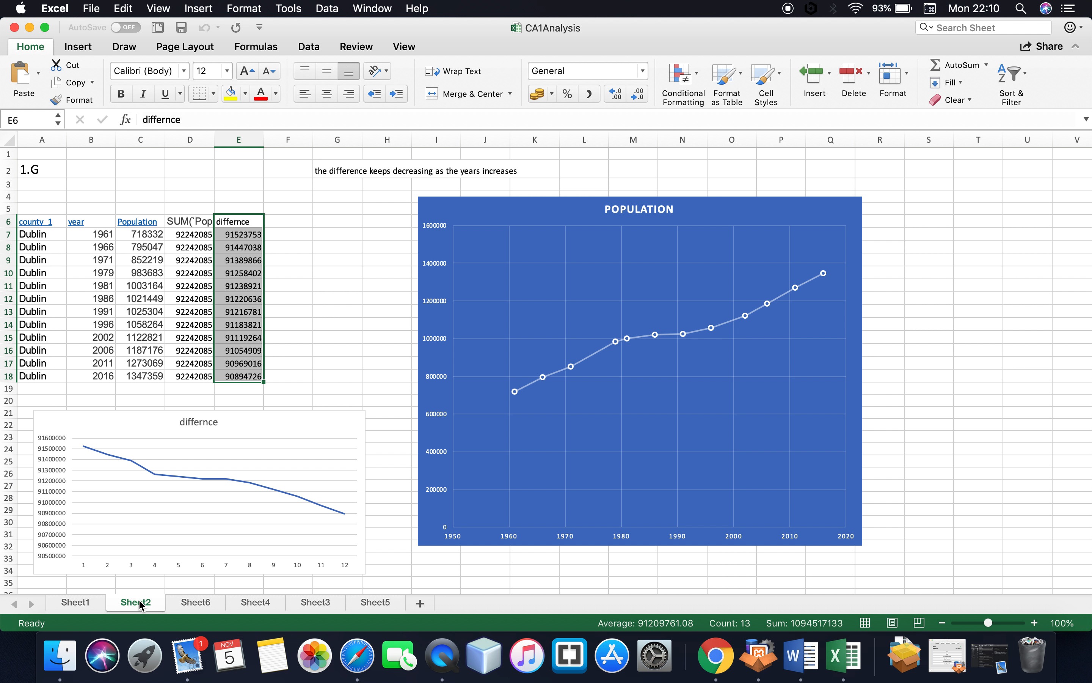
pyautogui.click(218, 608)
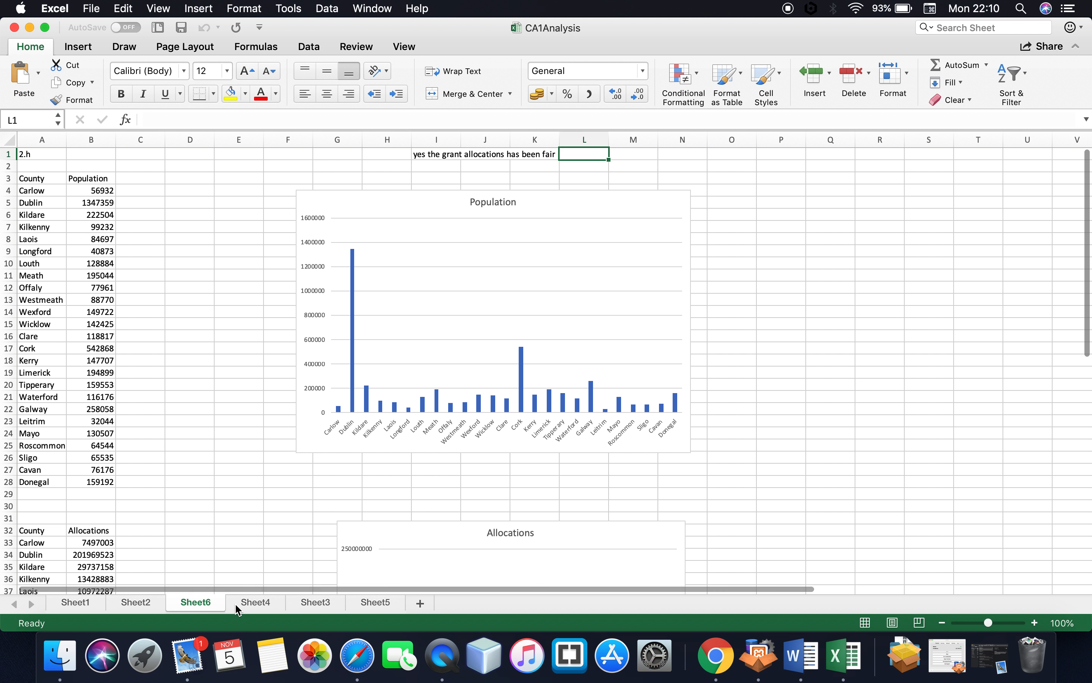
pyautogui.click(242, 603)
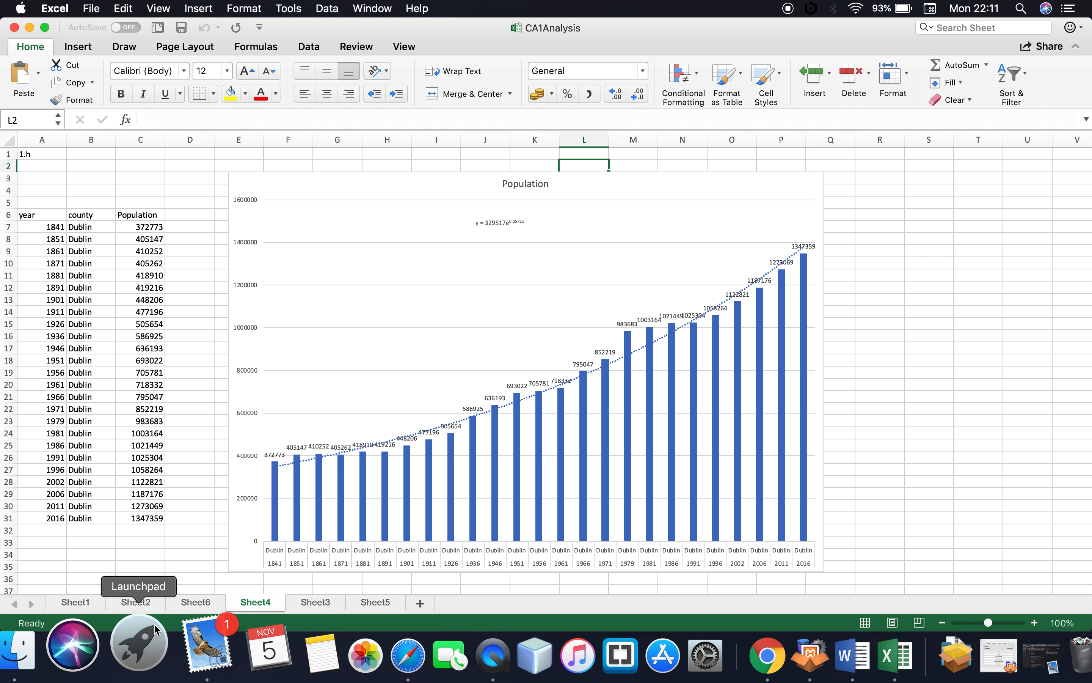
pyautogui.click(29, 27)
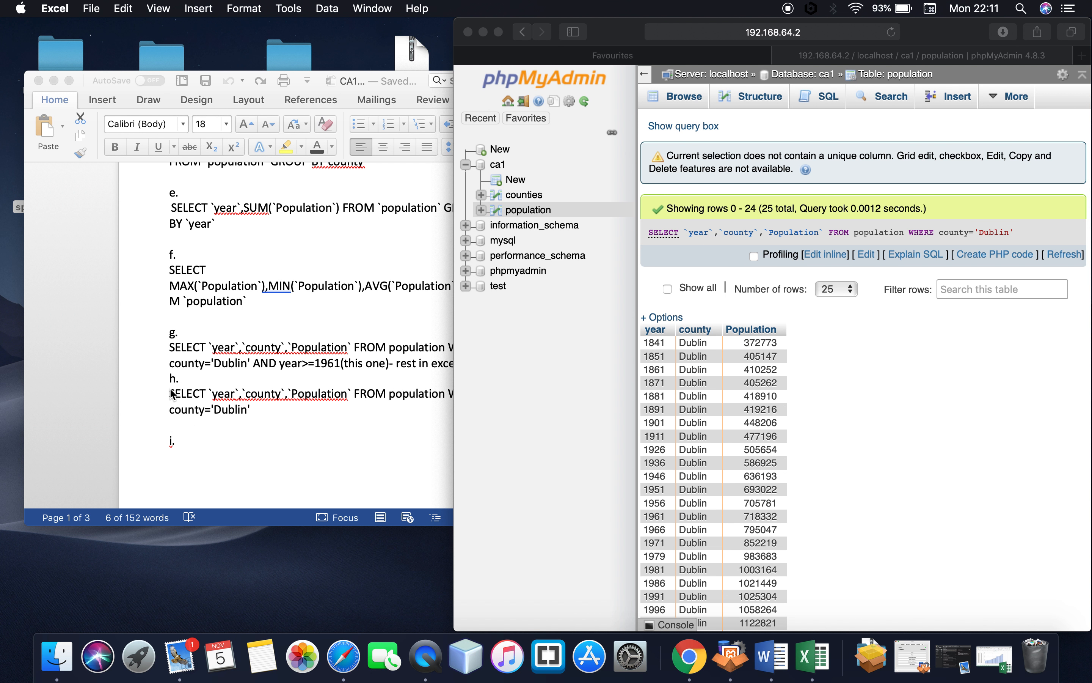
# Copy the MAX(`Population`) query grouped by year and county, located just above section 2 in the Word document
pyautogui.scroll(-10, 173, 394)
pyautogui.scroll(2, 164, 478)
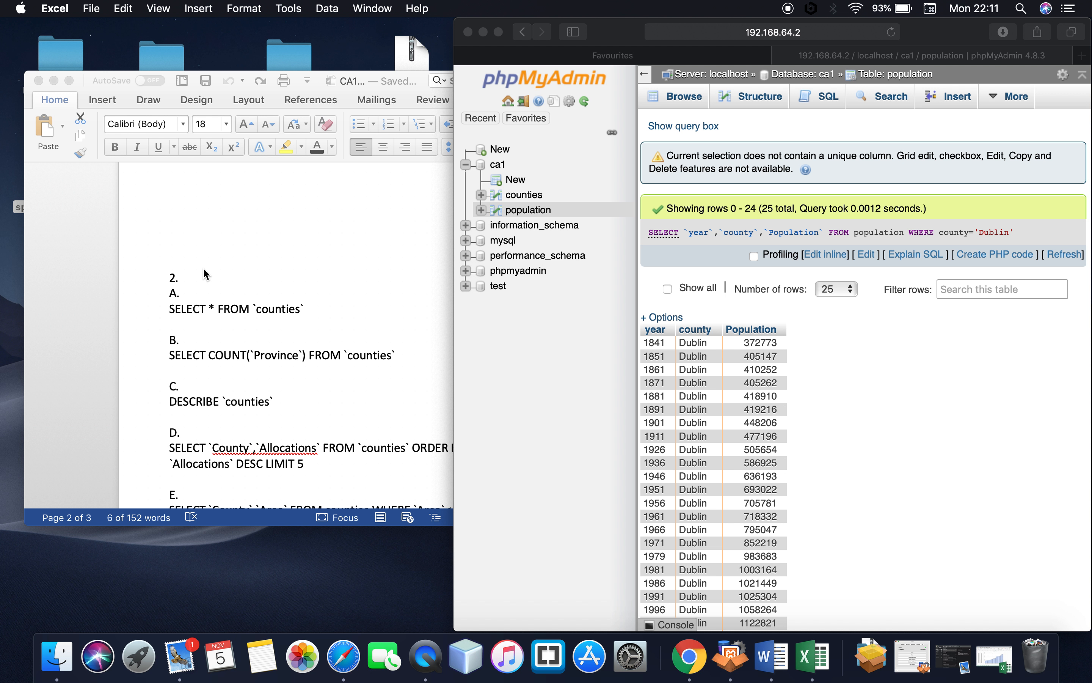
pyautogui.scroll(3, 205, 274)
pyautogui.click(172, 205)
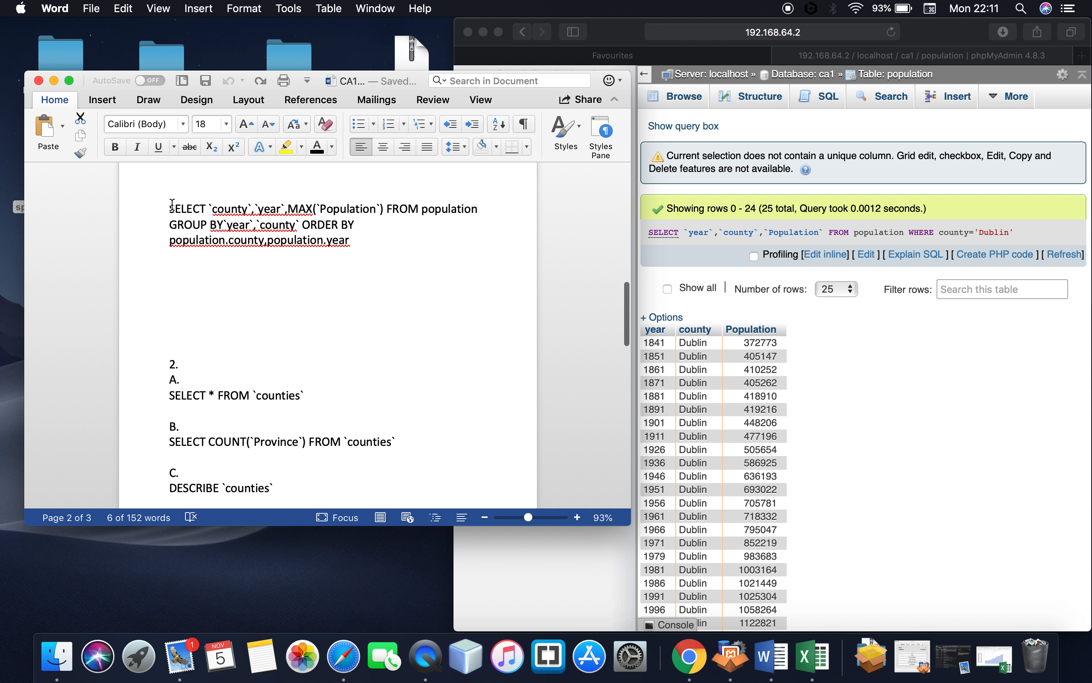
pyautogui.moveTo(172, 205)
pyautogui.mouseDown()
pyautogui.moveTo(341, 256)
pyautogui.moveTo(176, 194)
pyautogui.mouseUp()
pyautogui.click(341, 256)
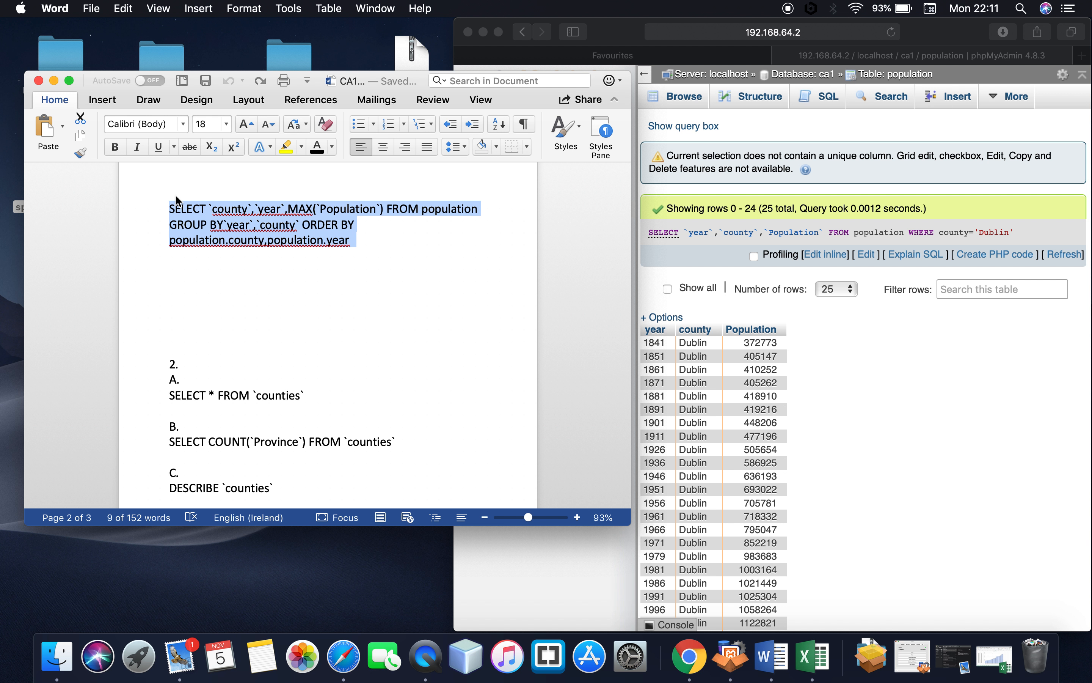
pyautogui.press('super+c')
# Replace the query in phpMyAdmin with the copied SELECT `county`,`year`,MAX(`Population`) query ordered by population.county,population.year, run it and look over the results
pyautogui.click(863, 262)
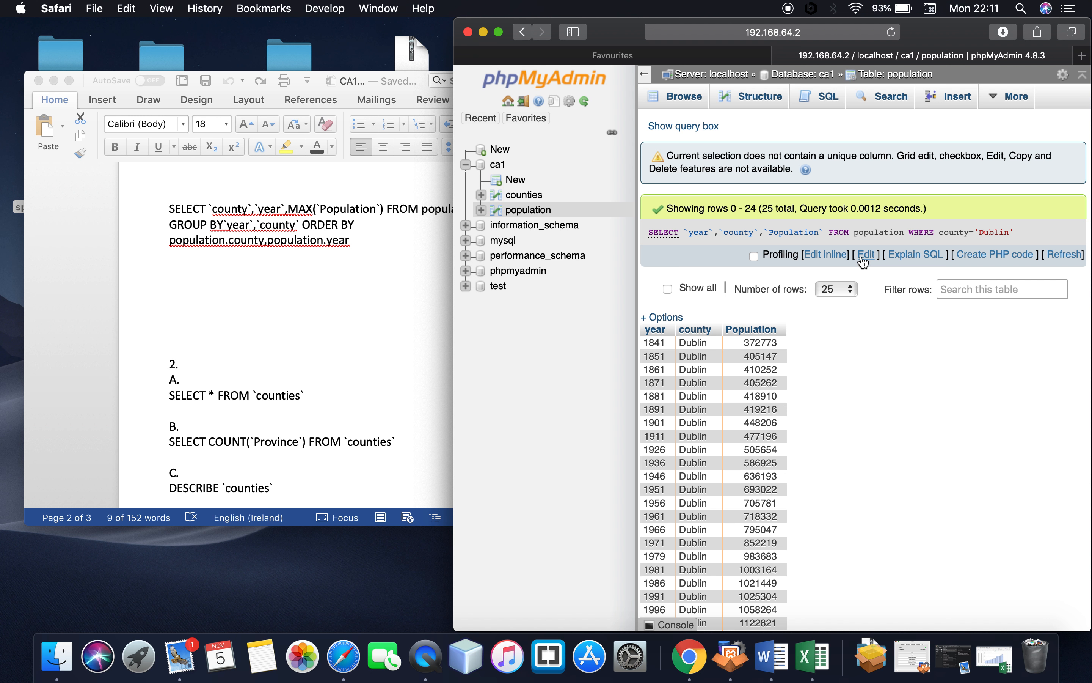
pyautogui.click(863, 258)
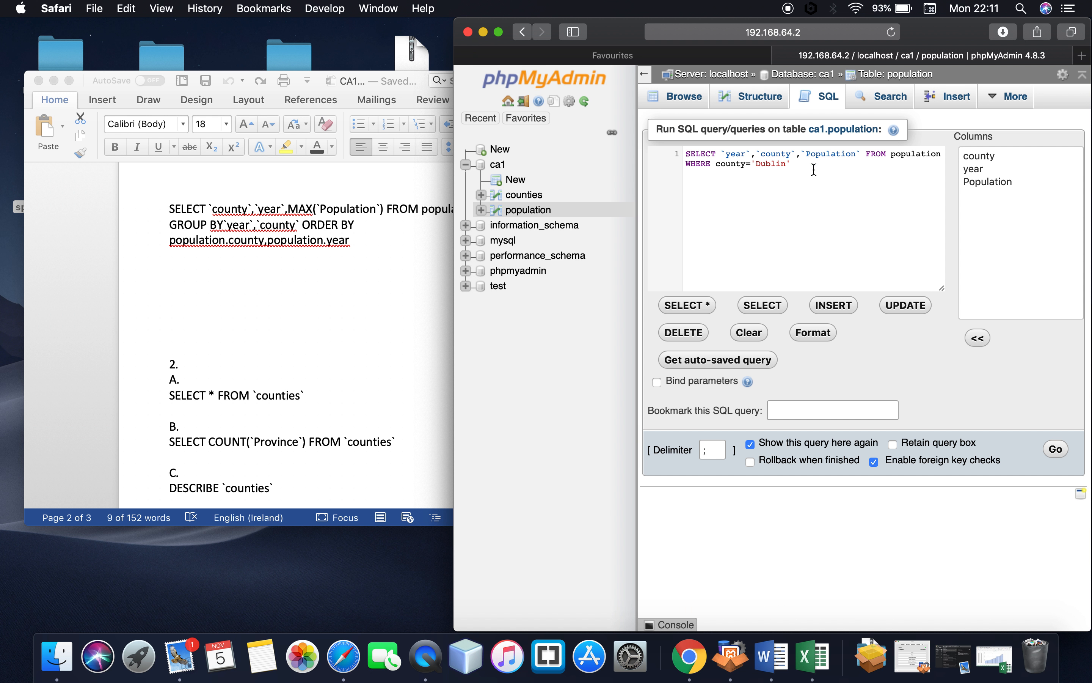
pyautogui.press('super+a')
pyautogui.press('super+v')
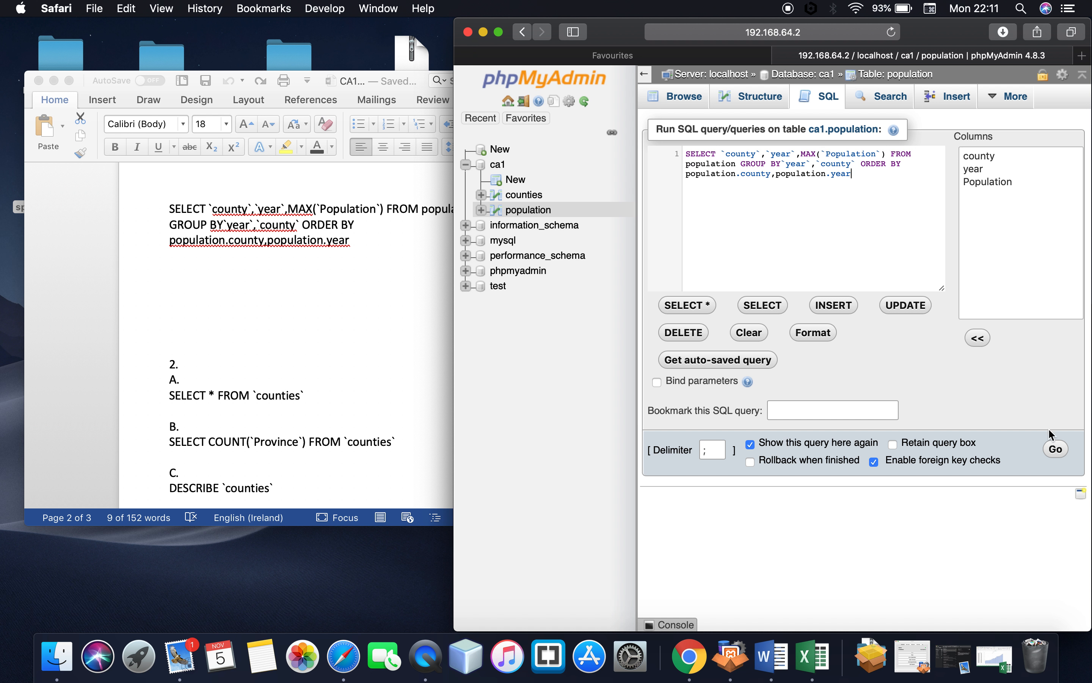
pyautogui.click(1057, 450)
pyautogui.scroll(-5, 942, 394)
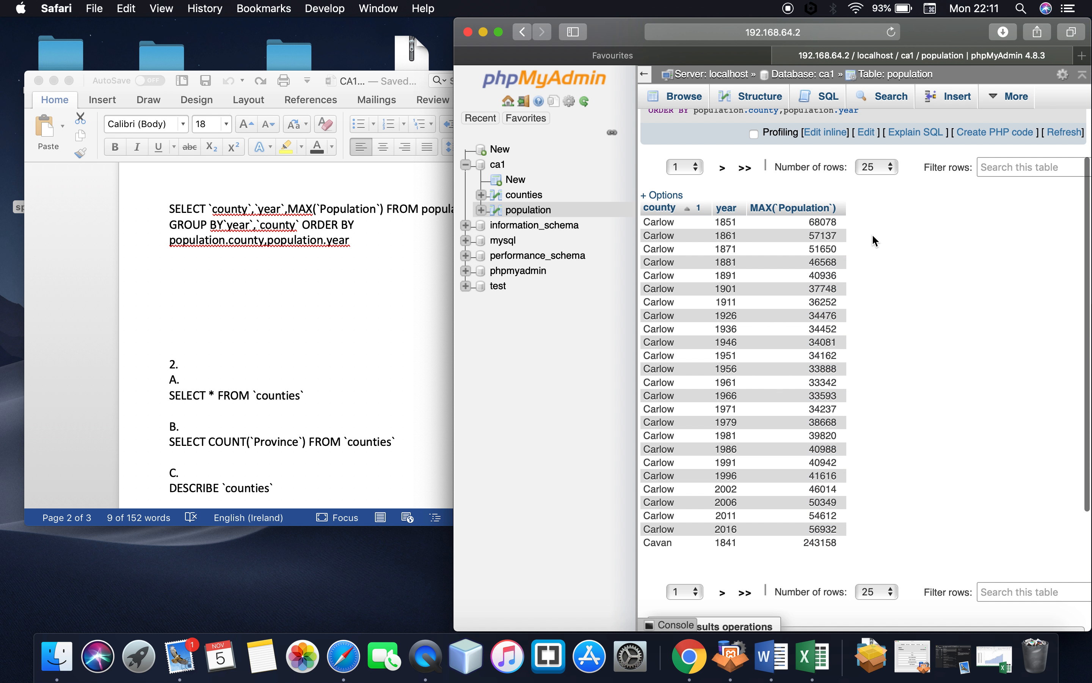
pyautogui.scroll(2, 884, 244)
pyautogui.scroll(-3, 888, 246)
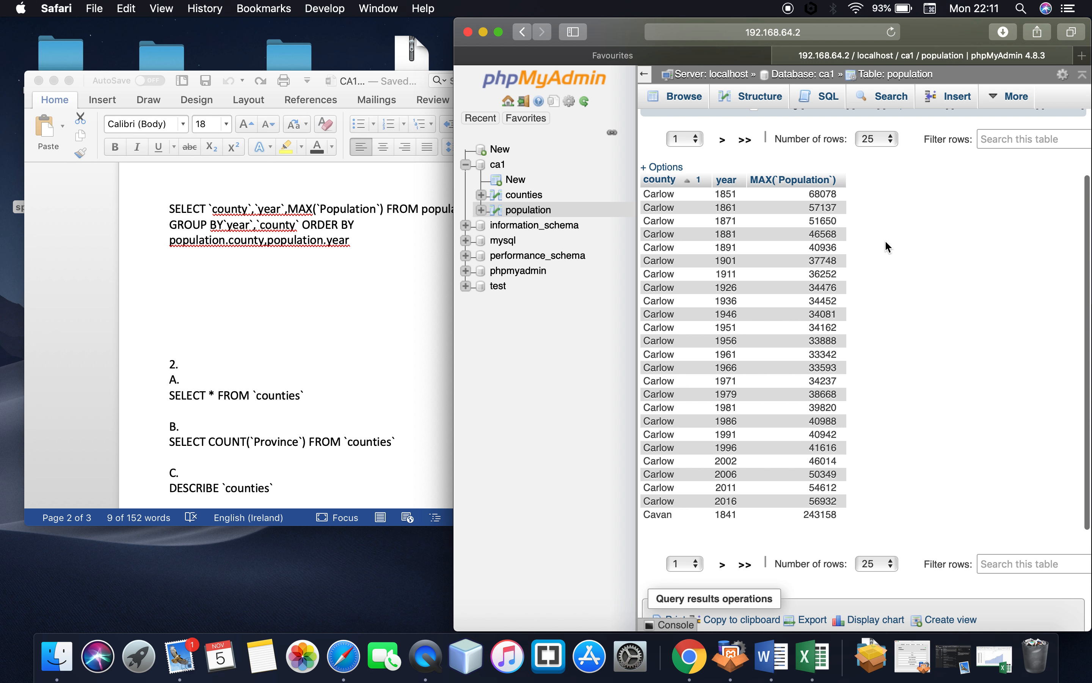
pyautogui.scroll(5, 887, 247)
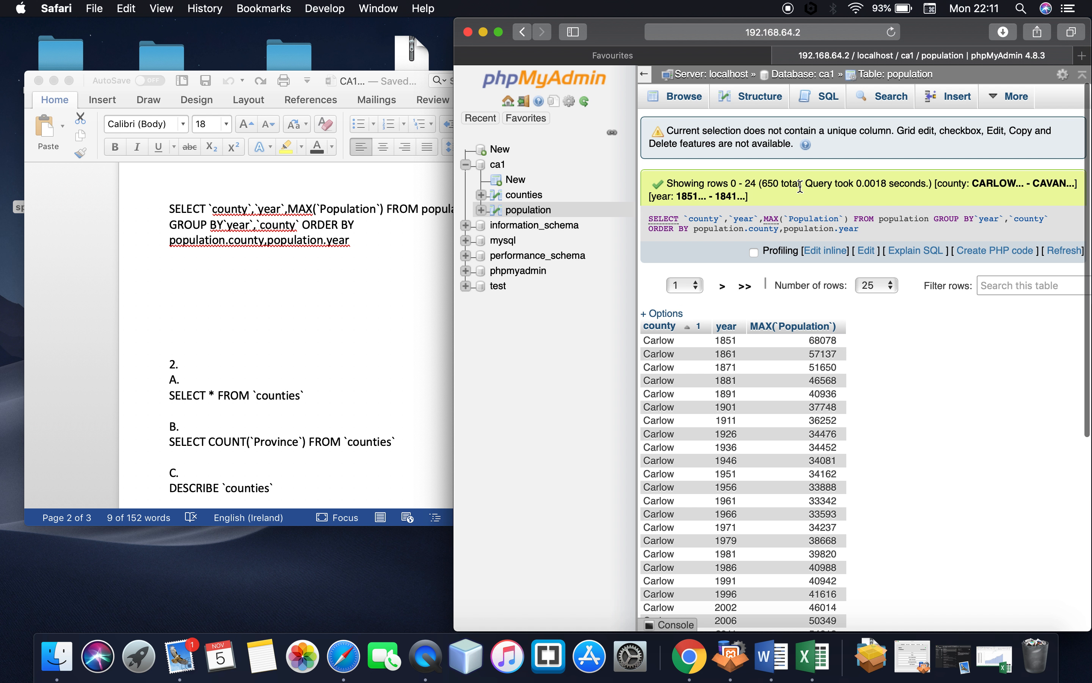
# Set the number of displayed result rows to 500 and look through the county and year maximums
pyautogui.click(874, 285)
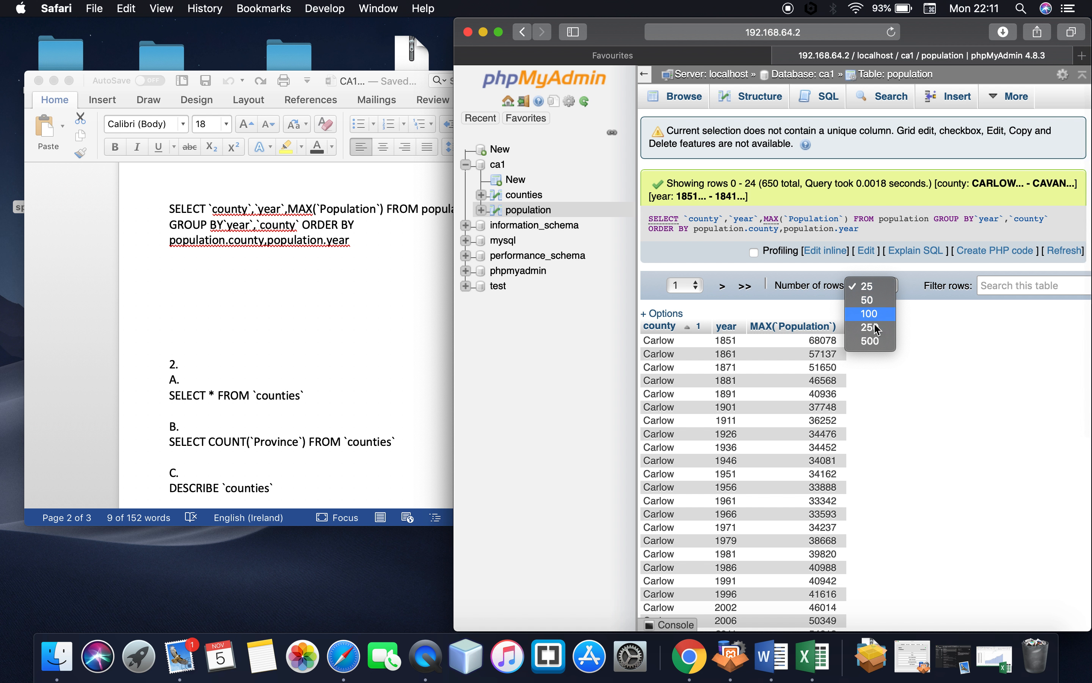
pyautogui.click(874, 339)
pyautogui.scroll(-20, 874, 344)
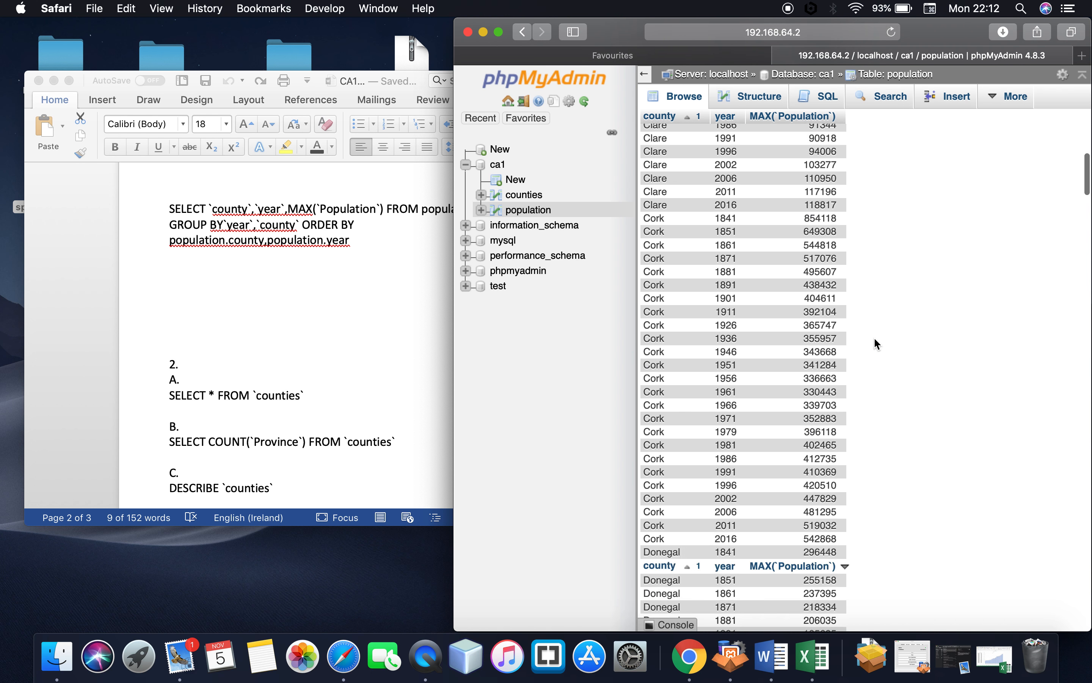
pyautogui.scroll(-10, 875, 339)
pyautogui.scroll(20, 874, 339)
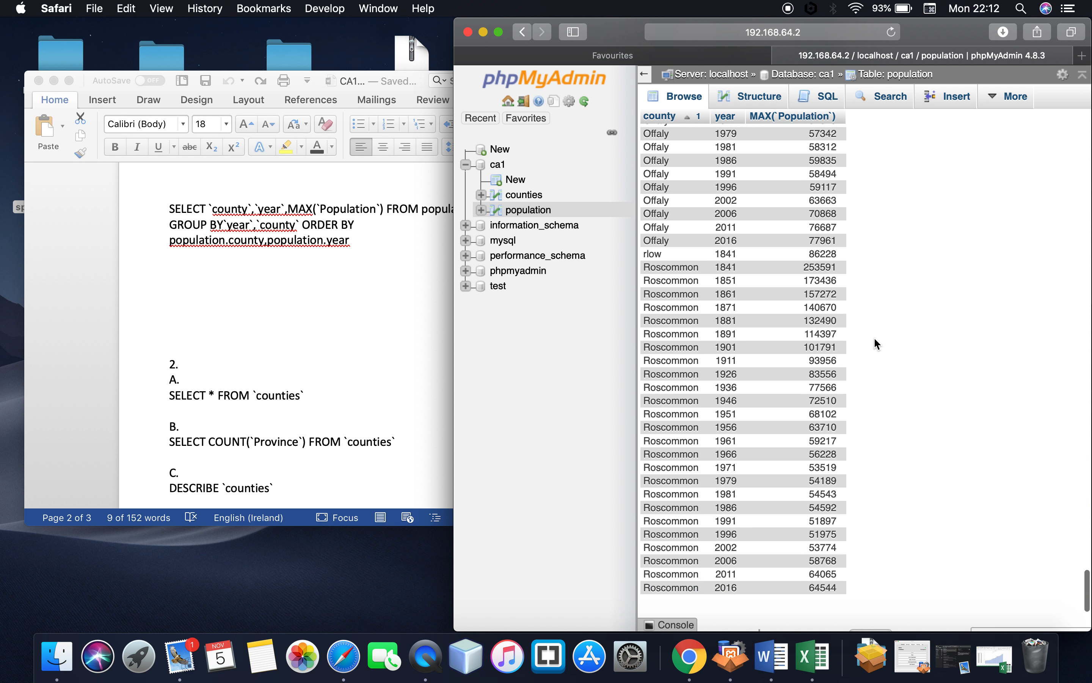
pyautogui.scroll(20, 873, 337)
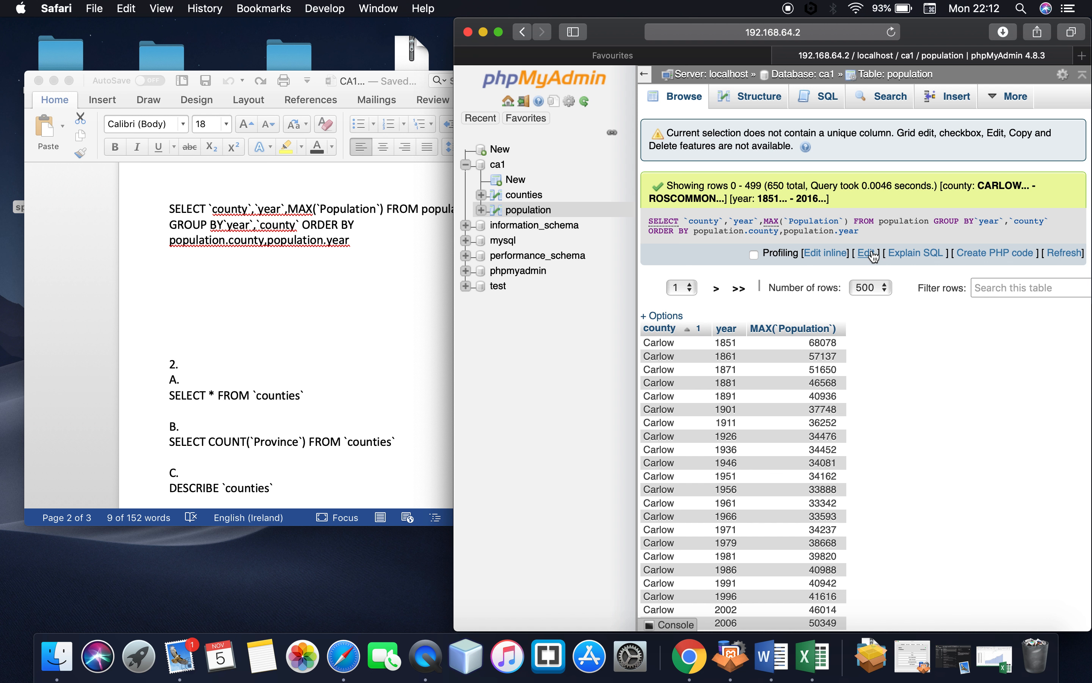
# Review the section 2 queries for the counties table and its joins in the Word document
pyautogui.tripleClick(332, 246)
pyautogui.scroll(-5, 332, 249)
pyautogui.scroll(-15, 332, 252)
pyautogui.scroll(8, 331, 251)
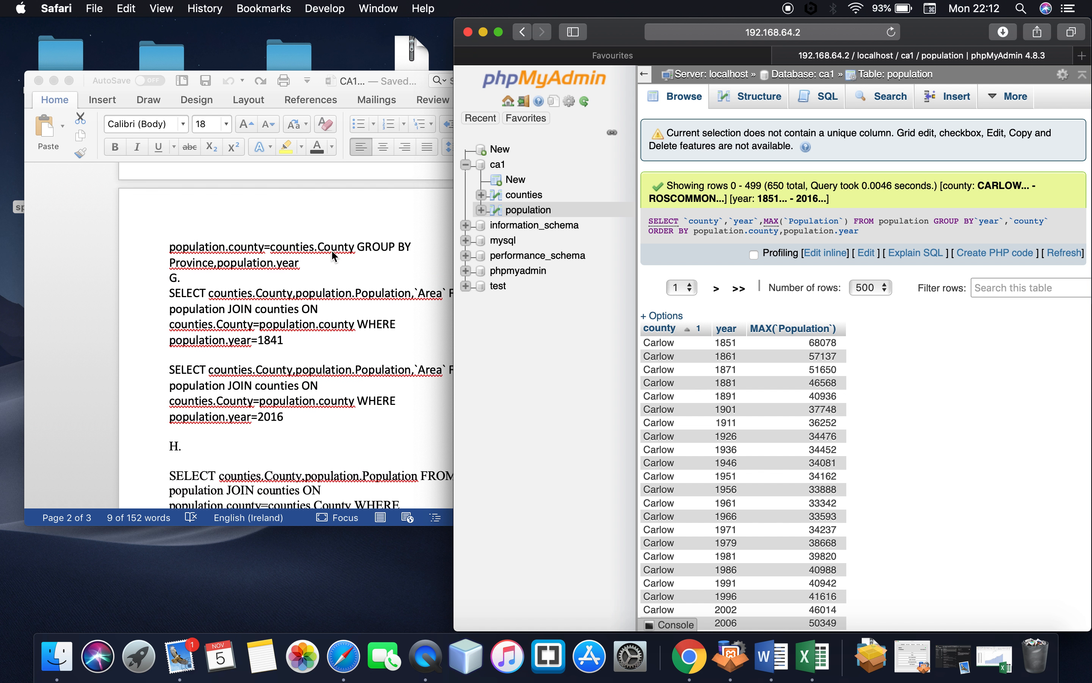
pyautogui.scroll(4, 332, 254)
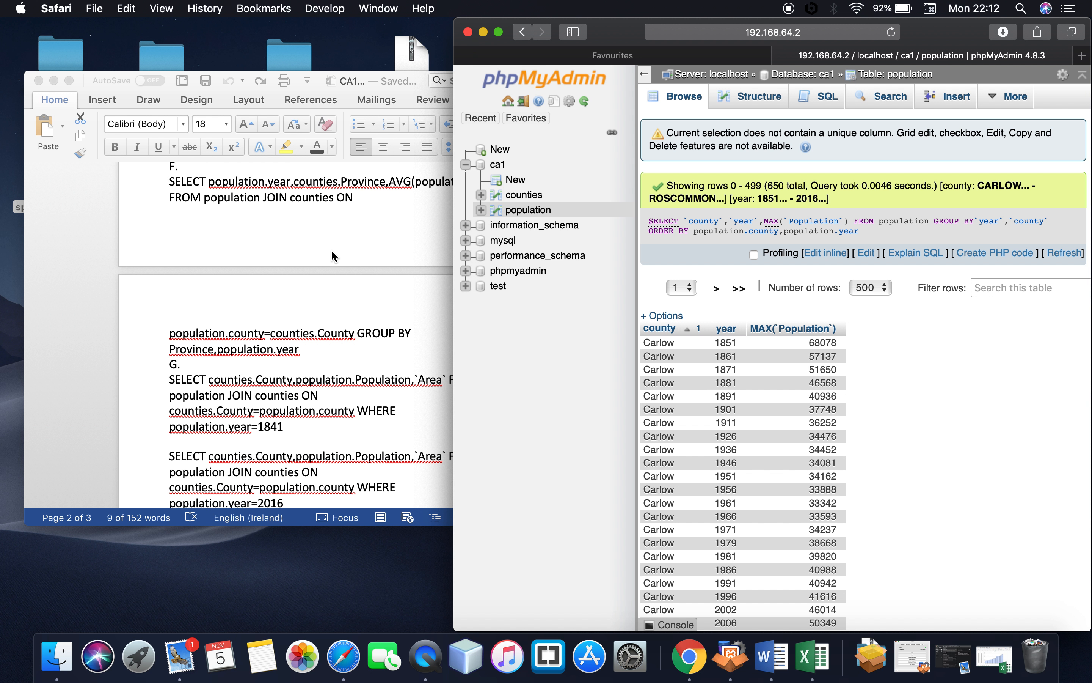
pyautogui.scroll(7, 332, 256)
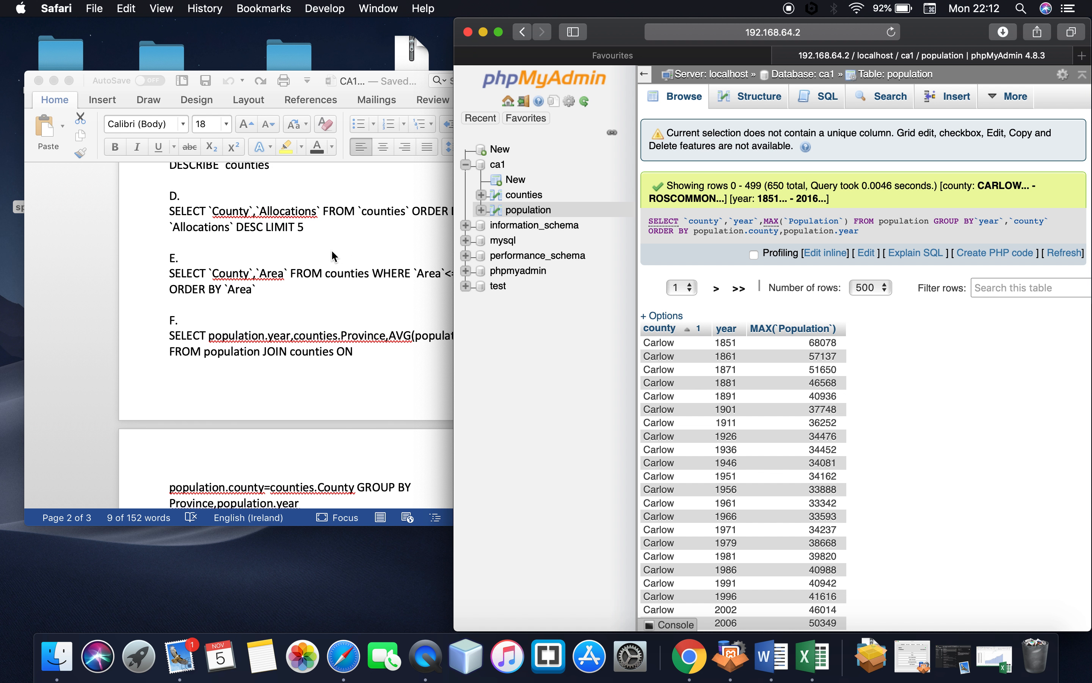
pyautogui.scroll(2, 332, 255)
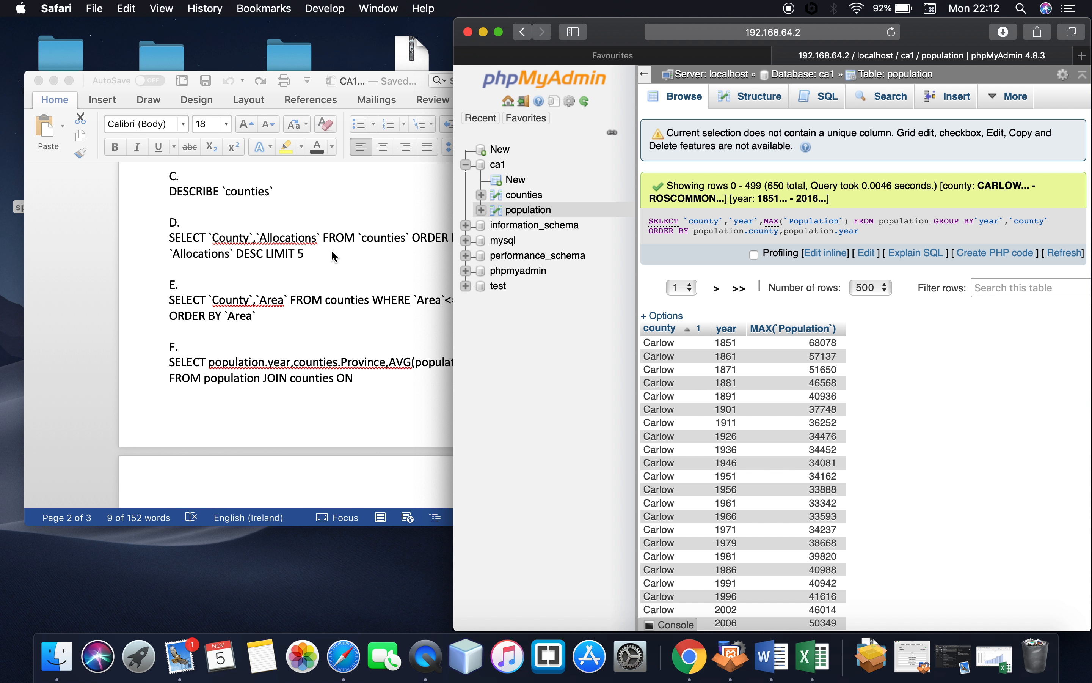
pyautogui.scroll(1, 333, 255)
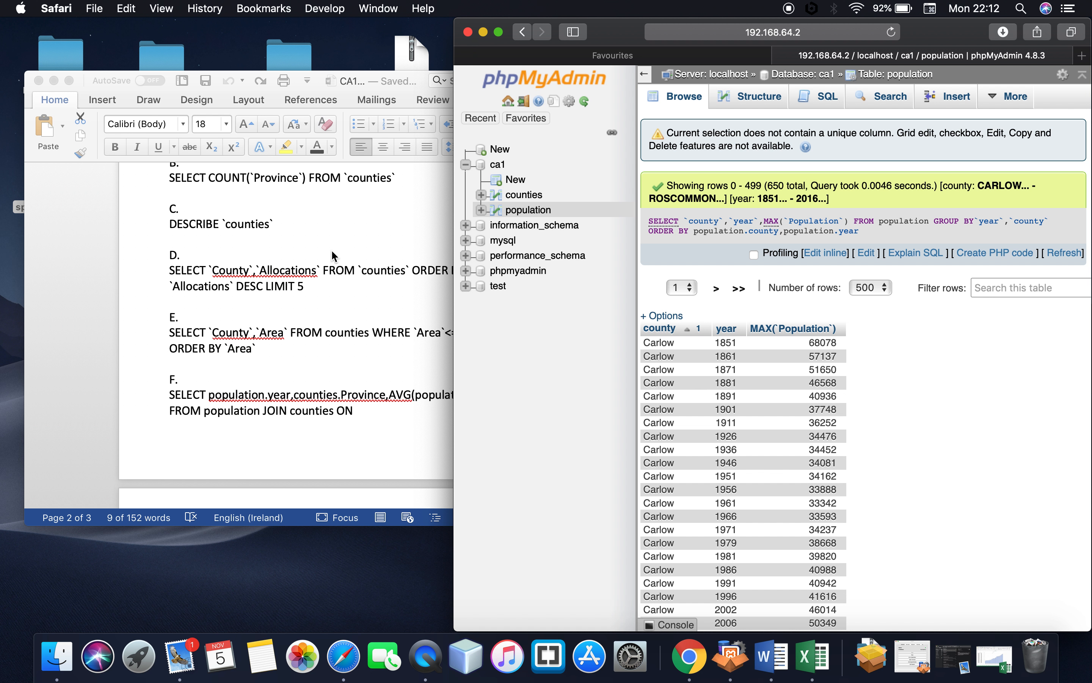
pyautogui.click(333, 256)
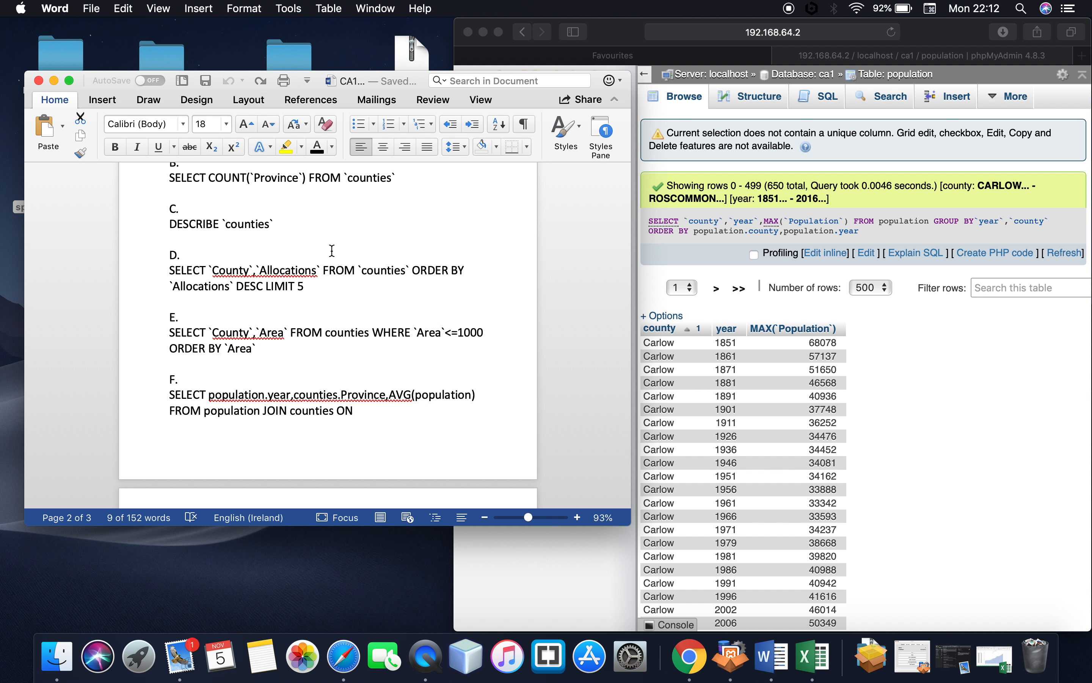
# Copy query D, which selects `County` and `Allocations` from `counties` with a limit of 5, from section 2 of the Word document
pyautogui.scroll(3, 332, 253)
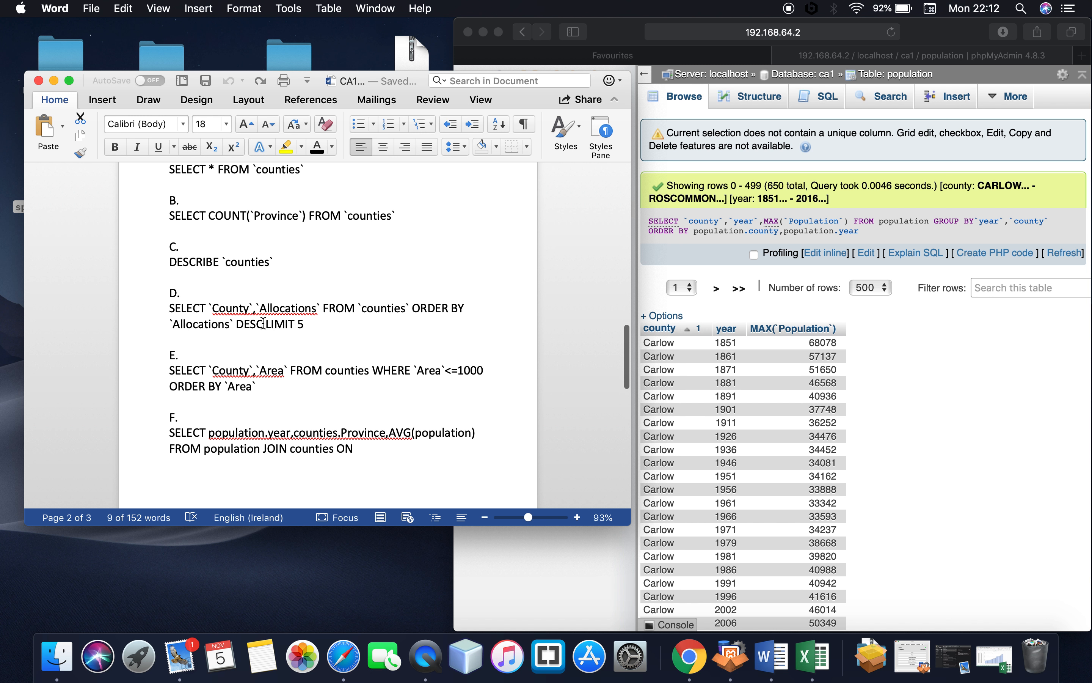
pyautogui.doubleClick(300, 324)
pyautogui.moveTo(299, 323); pyautogui.dragTo(183, 308)
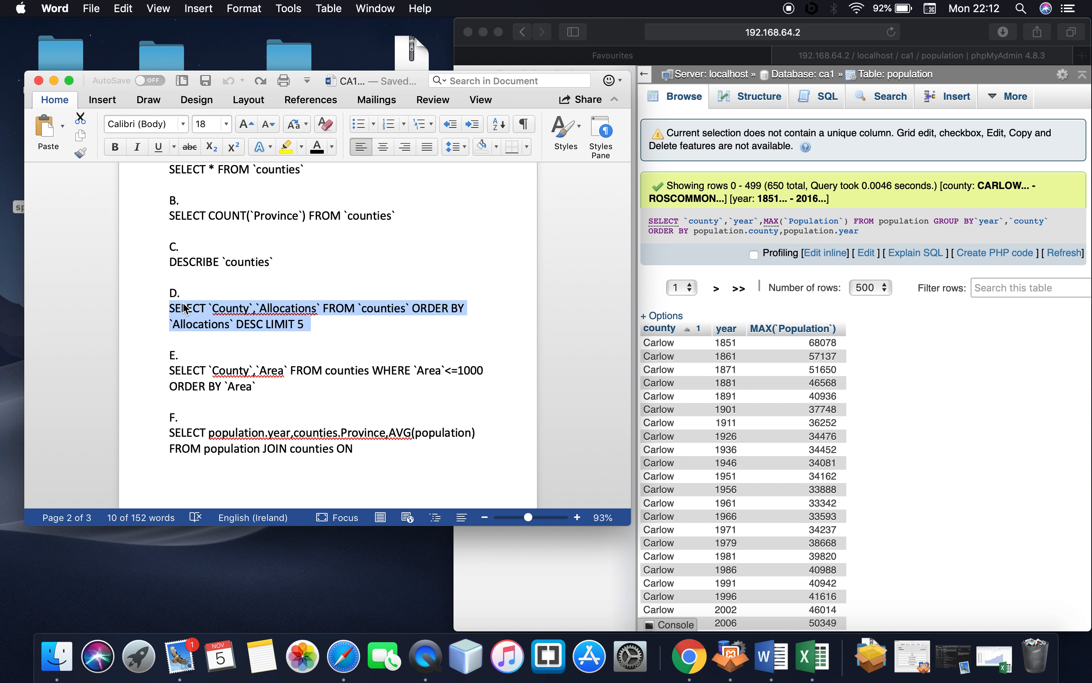
pyautogui.press('super+c')
# Switch to phpMyAdmin and run the copied SELECT `County`,`Allocations` query ordered by `Allocations` DESC LIMIT 5 on the counties table
pyautogui.click(658, 248)
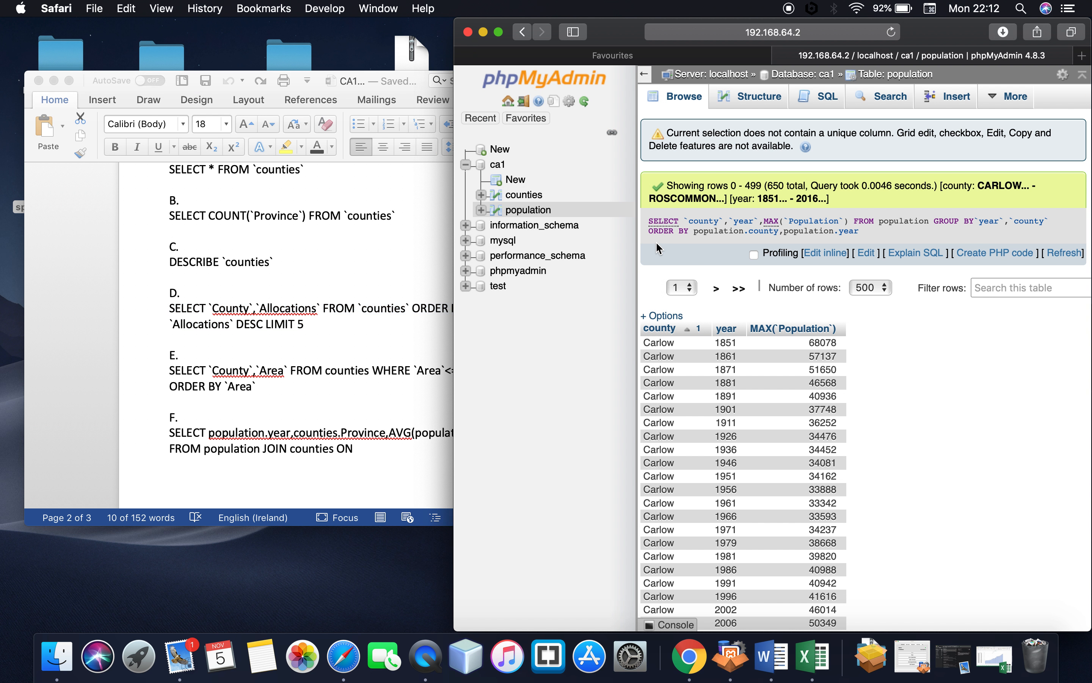
pyautogui.click(539, 194)
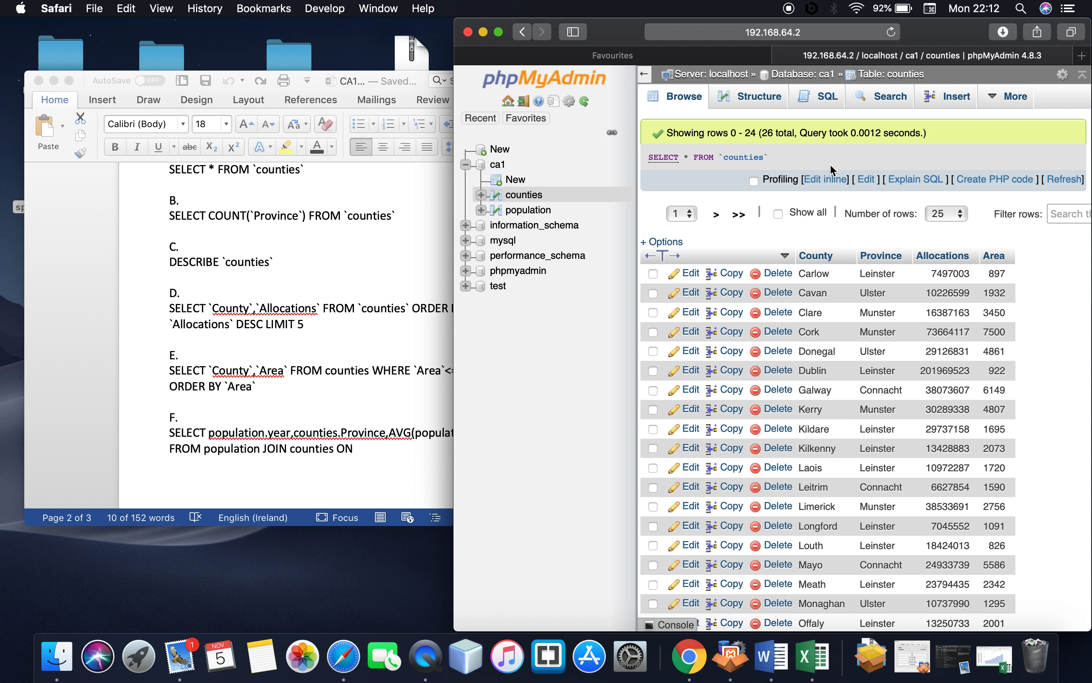
pyautogui.click(812, 112)
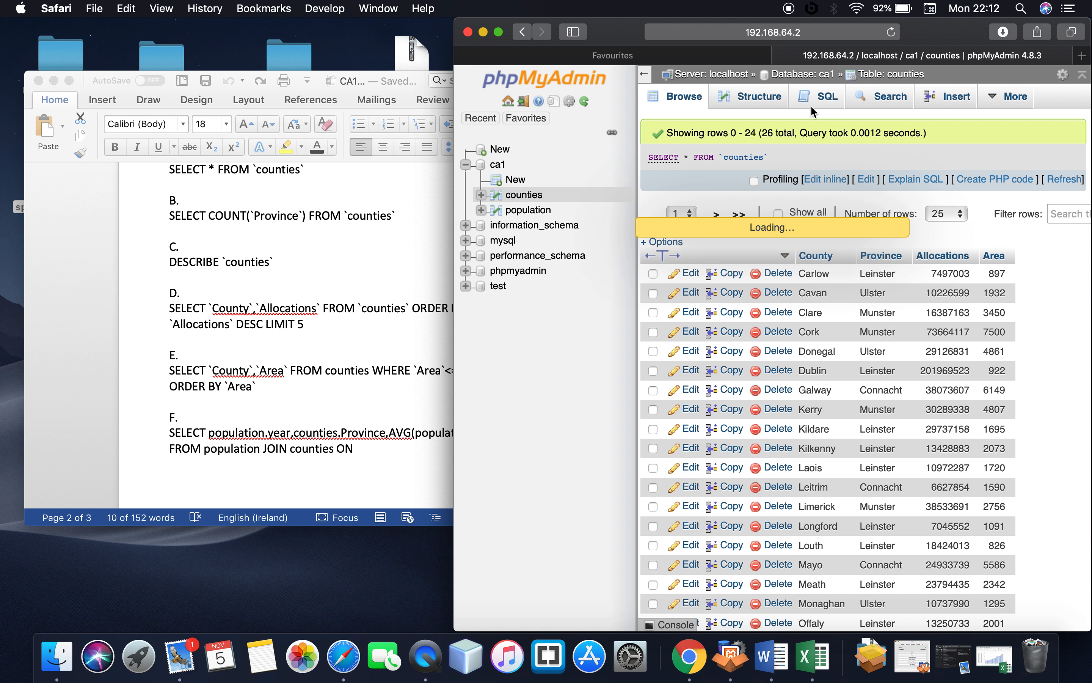
pyautogui.press('super+a')
pyautogui.press('super+v')
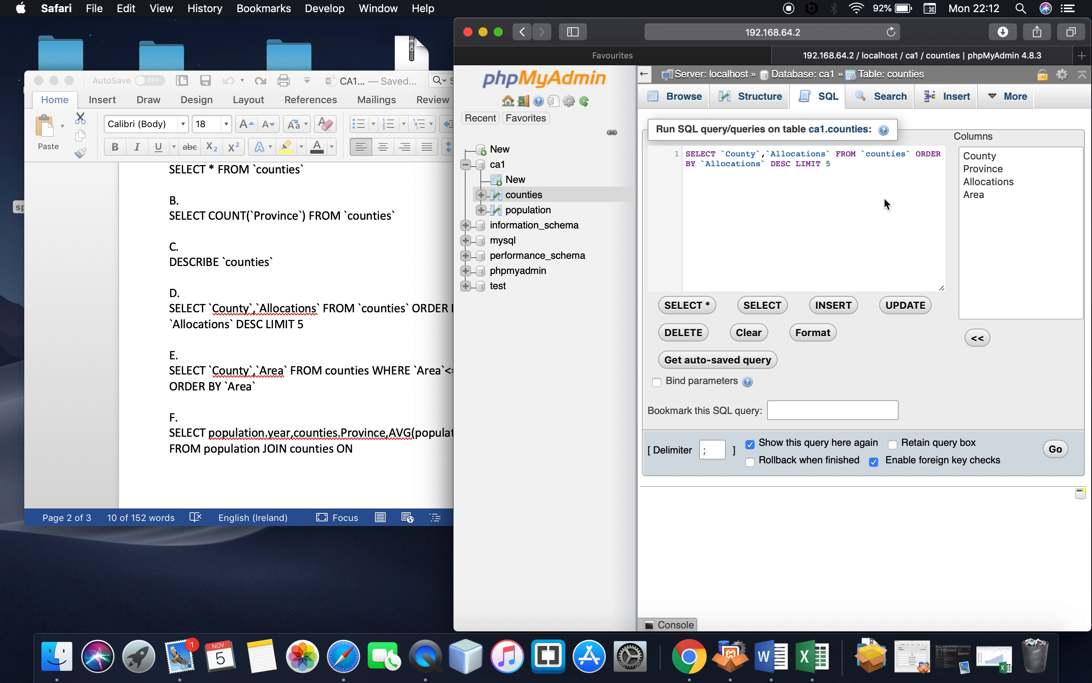
pyautogui.click(1052, 450)
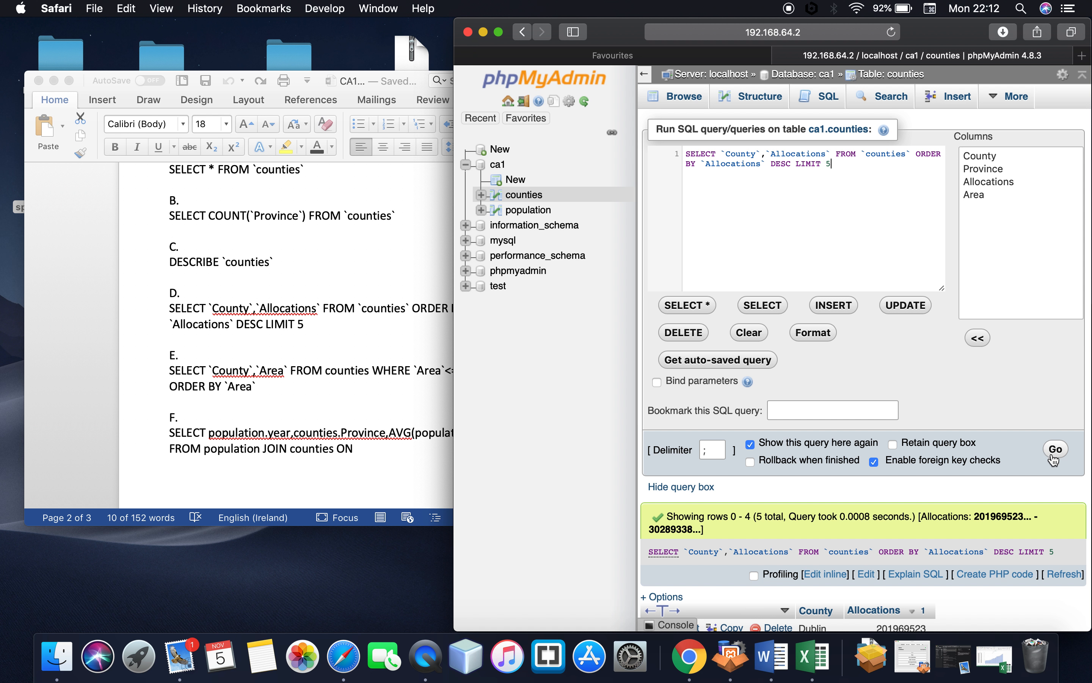
pyautogui.click(1052, 451)
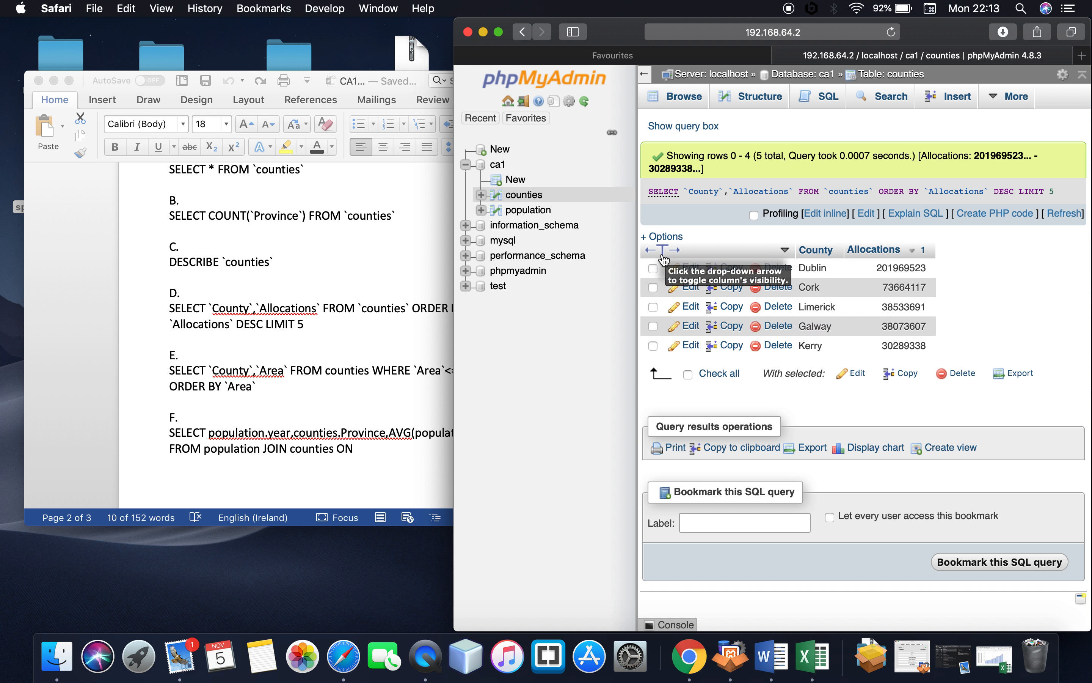
# Select query E in the Word document, which lists `County` and `Area` where `Area`<=1000, for copying
pyautogui.click(173, 374)
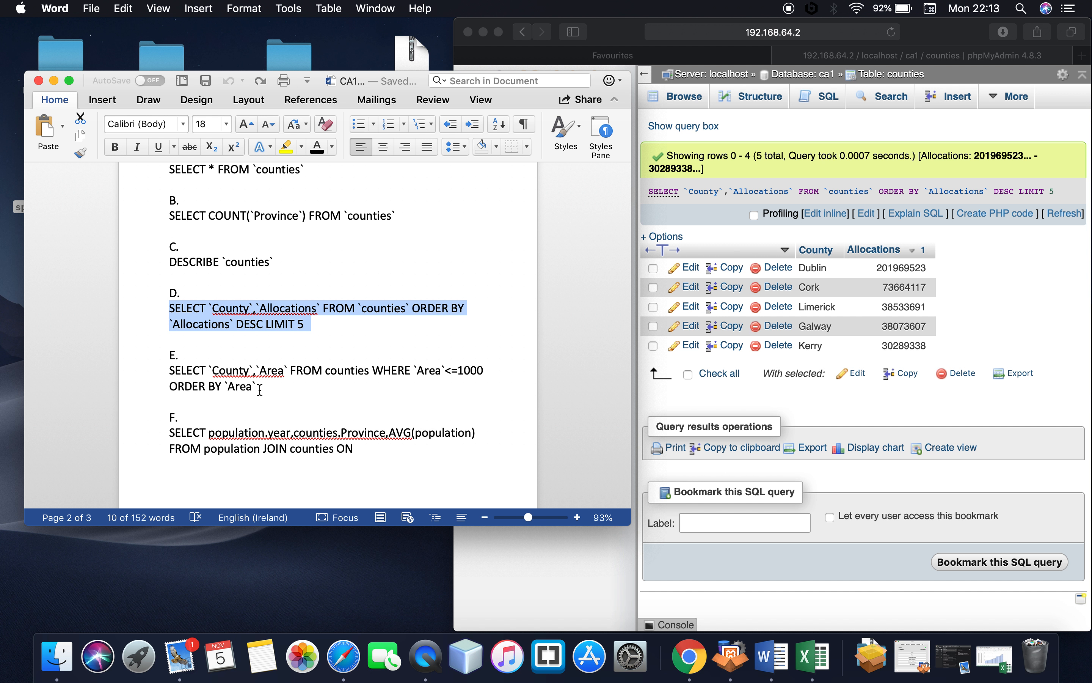
pyautogui.doubleClick(238, 388)
pyautogui.moveTo(261, 387); pyautogui.dragTo(186, 372)
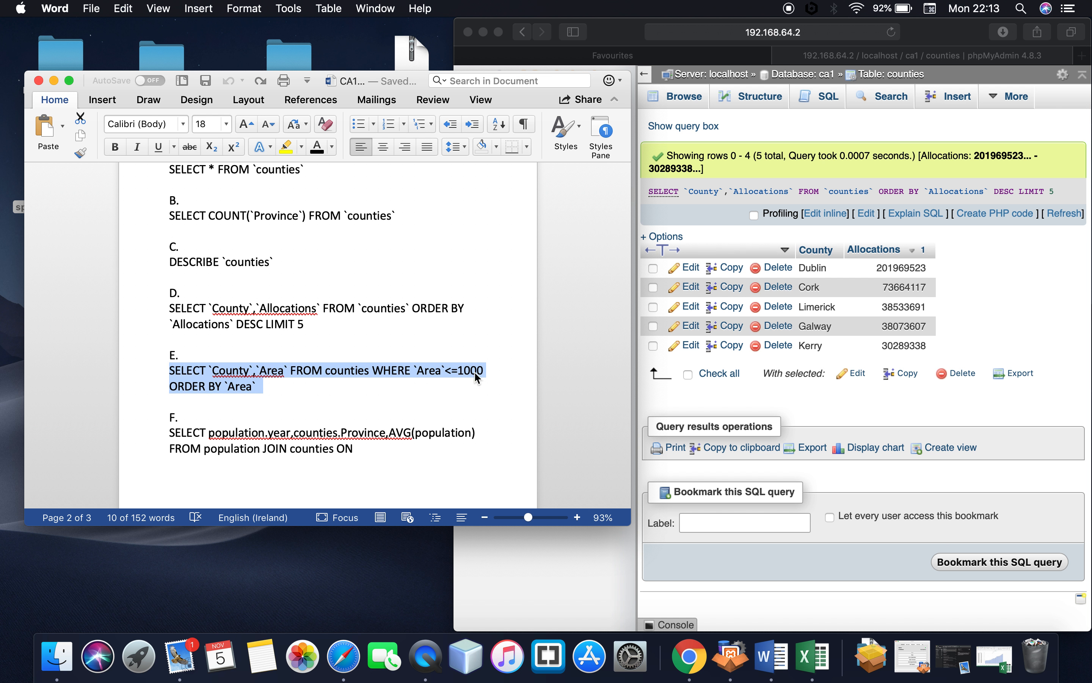
# Replace the phpMyAdmin query with SELECT `County`,`Area` FROM counties WHERE `Area`<=1000 ORDER BY `Area` and run it
pyautogui.click(871, 221)
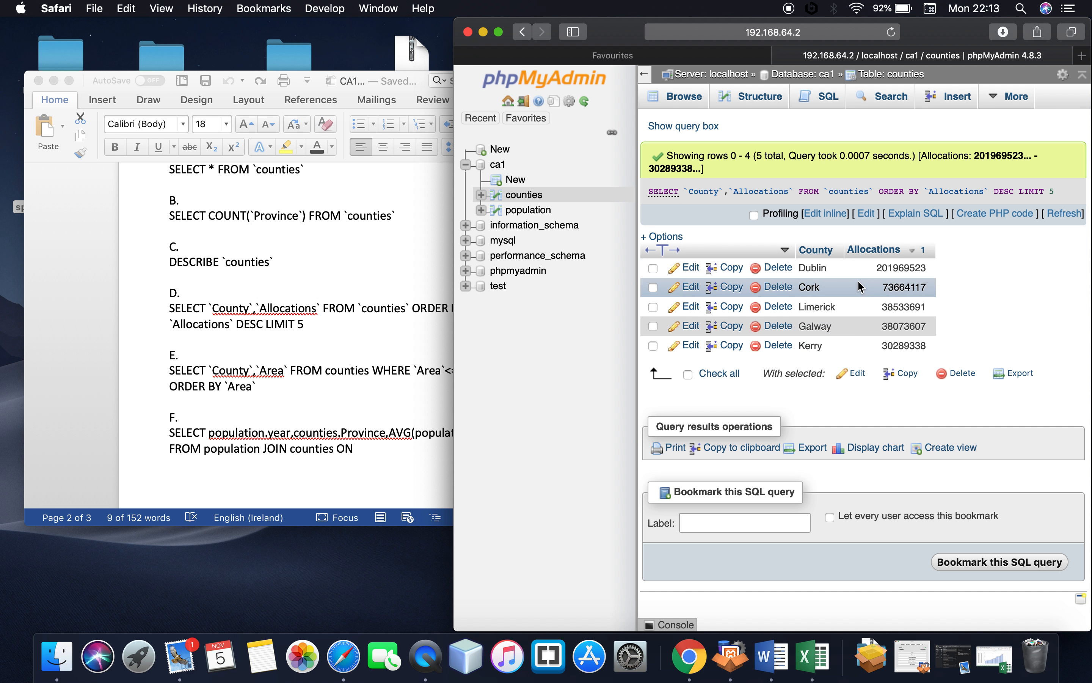
pyautogui.click(867, 214)
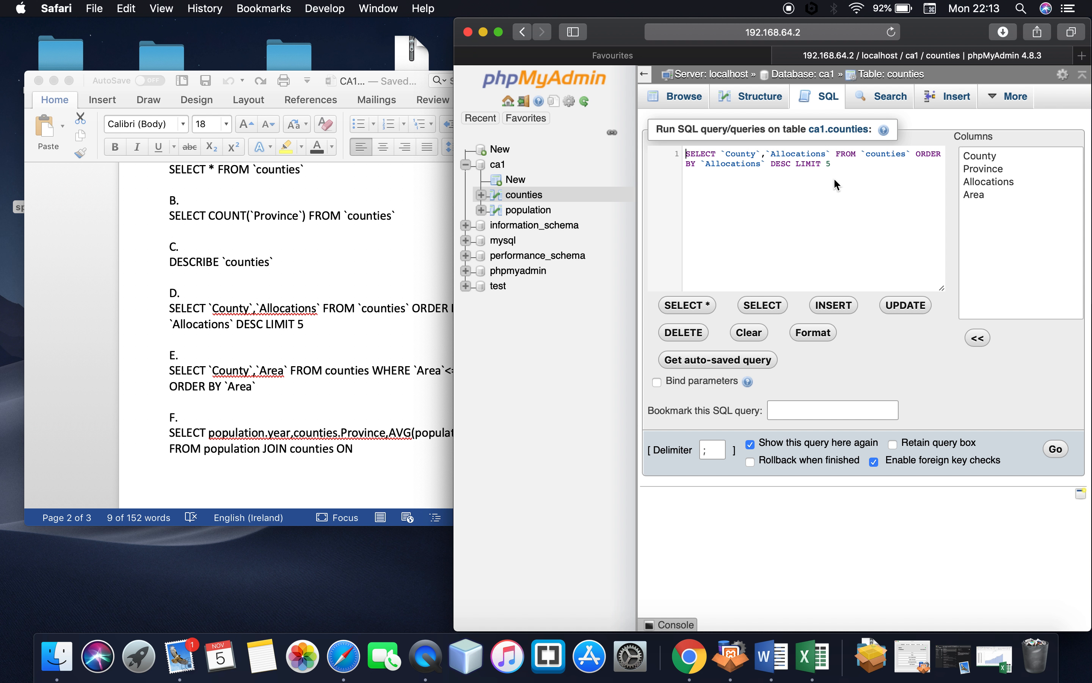
pyautogui.press('super+a')
pyautogui.press('super+v')
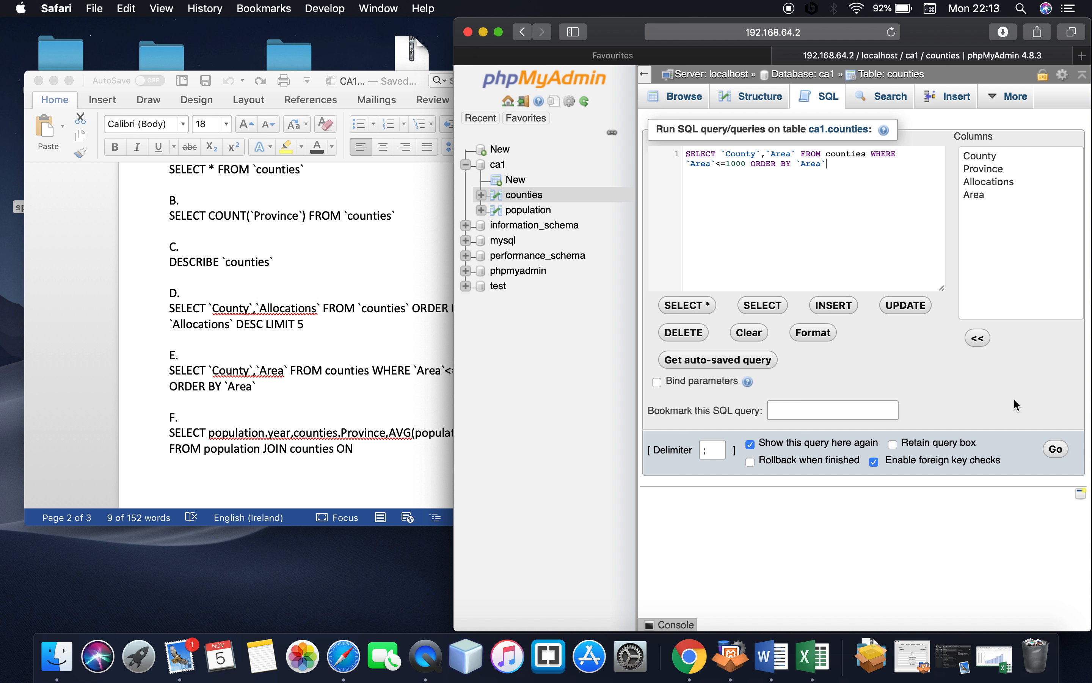
pyautogui.click(1057, 450)
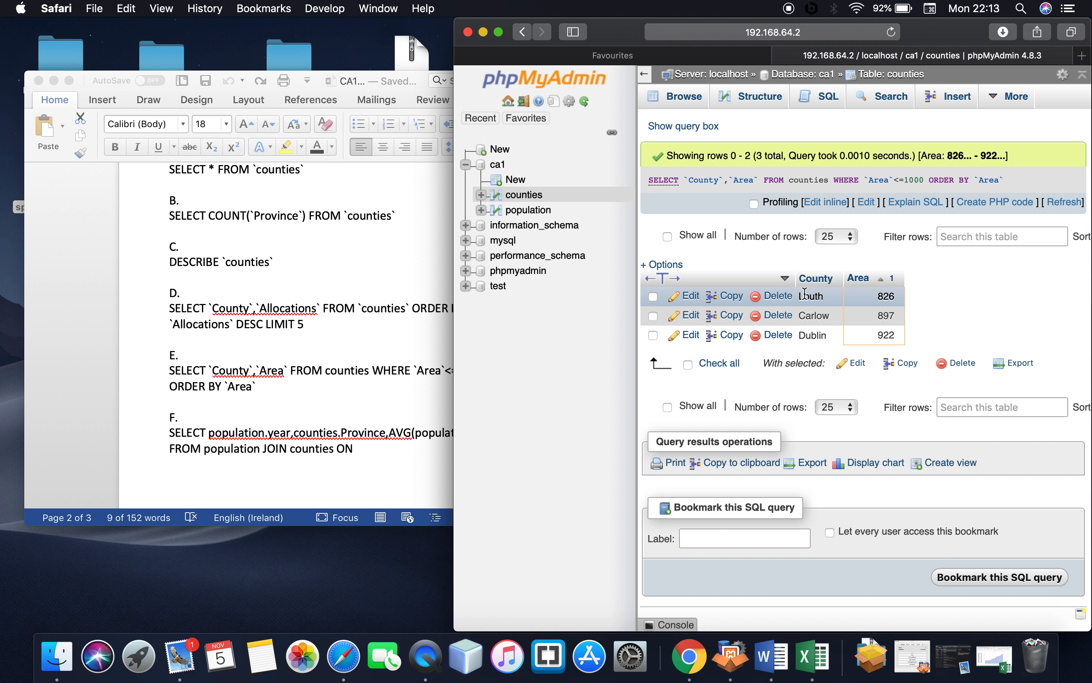
# Select the full query F in the Word document for copying, from SELECT population.year through GROUP BY Province,population.year across the page break
pyautogui.moveTo(263, 386); pyautogui.dragTo(169, 370)
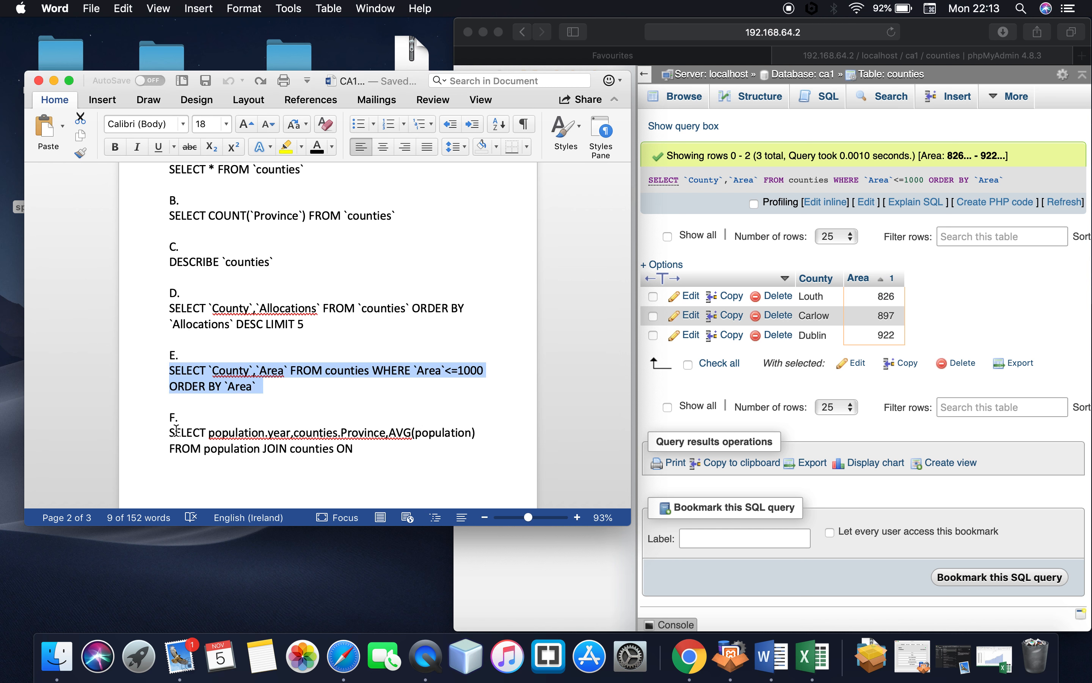
pyautogui.moveTo(170, 432); pyautogui.dragTo(364, 450)
pyautogui.click(364, 450)
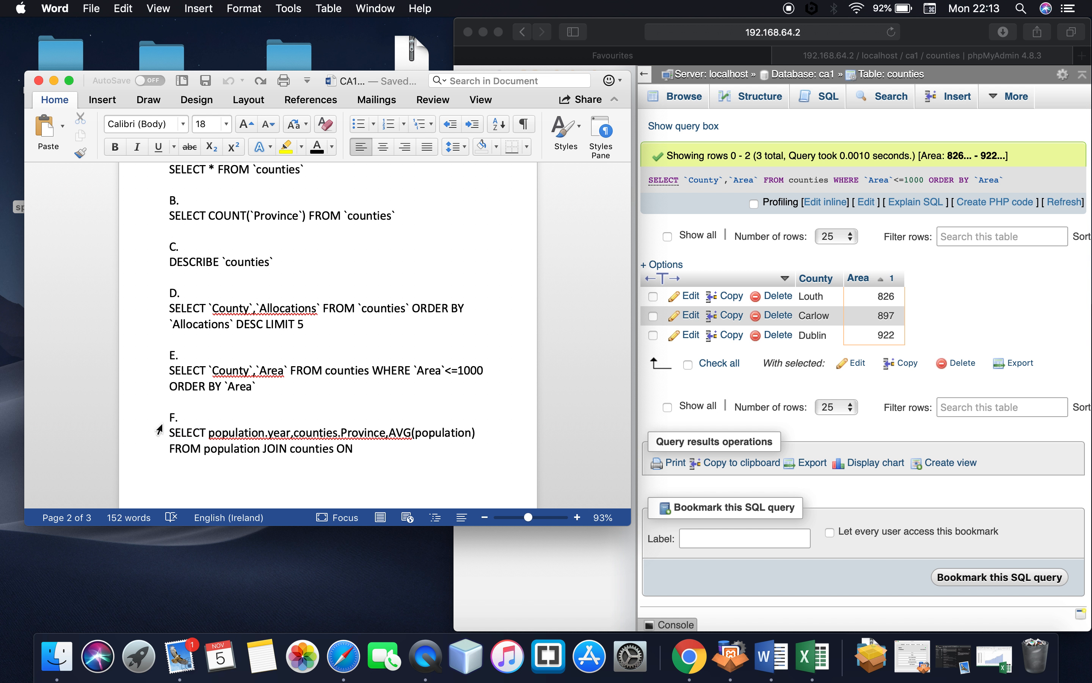
pyautogui.click(168, 432)
pyautogui.moveTo(167, 432); pyautogui.dragTo(299, 447)
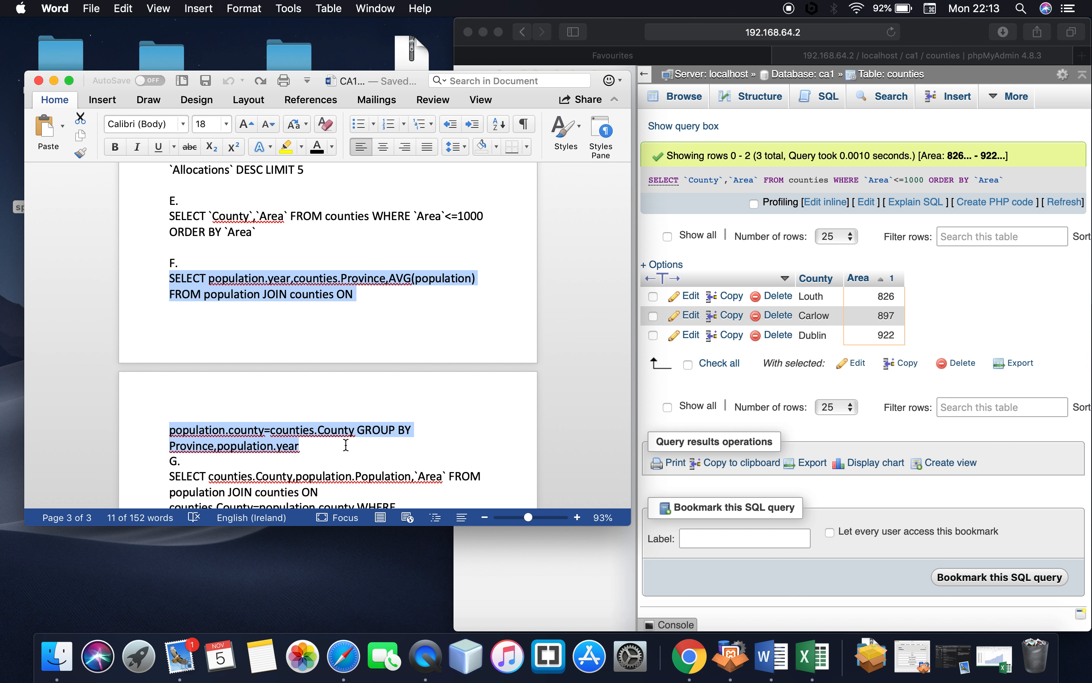
# Replace the phpMyAdmin query with the AVG(population) join grouped by Province,population.year, run it and look through the yearly province averages
pyautogui.click(857, 211)
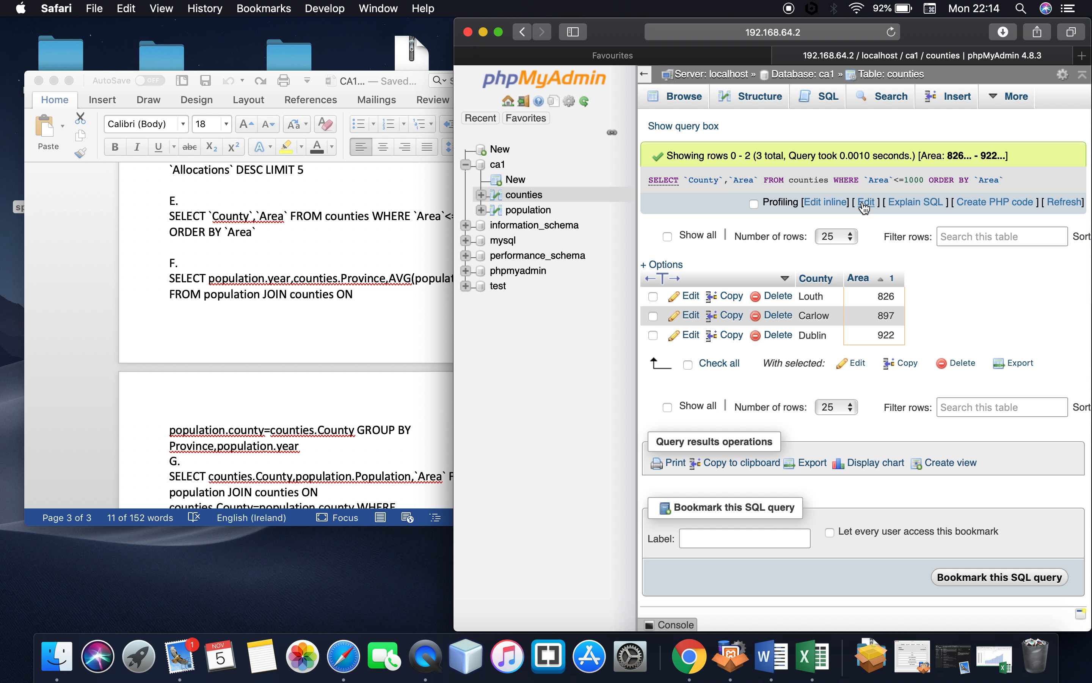
pyautogui.click(863, 203)
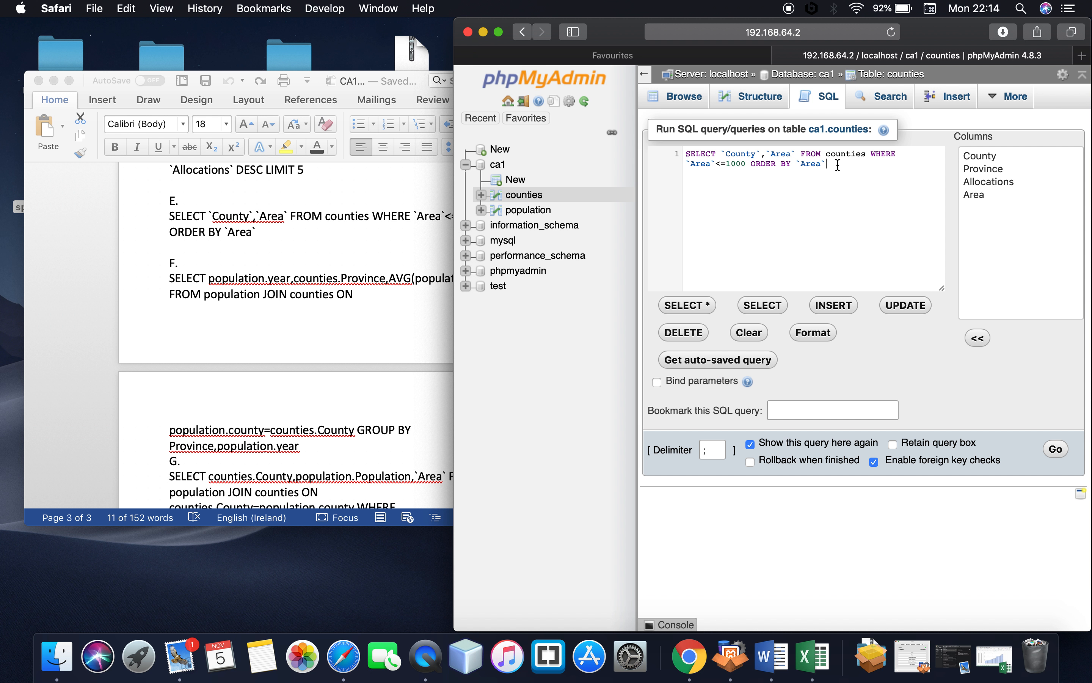
pyautogui.press('super+a')
pyautogui.press('super+v')
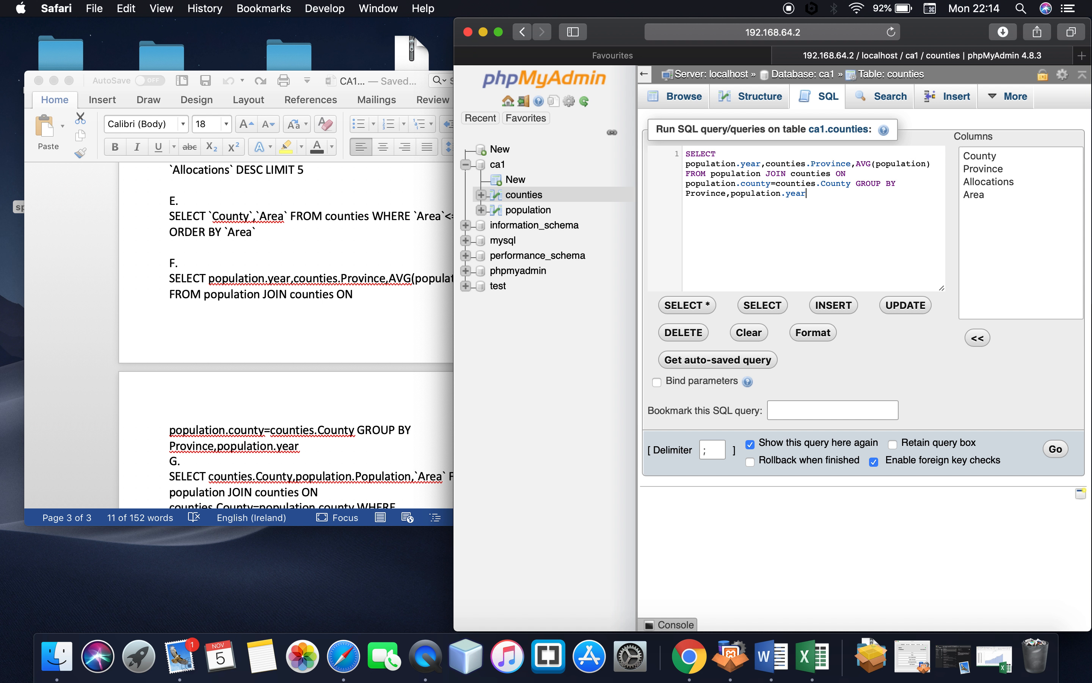
pyautogui.click(1056, 448)
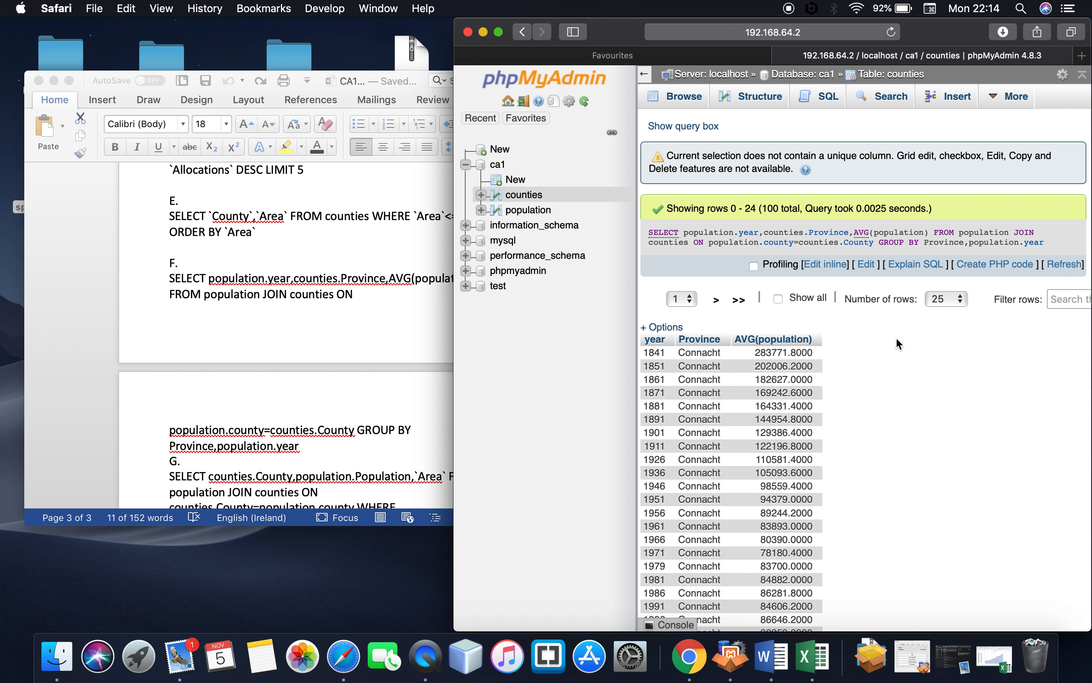
pyautogui.scroll(-5, 897, 339)
pyautogui.scroll(5, 897, 340)
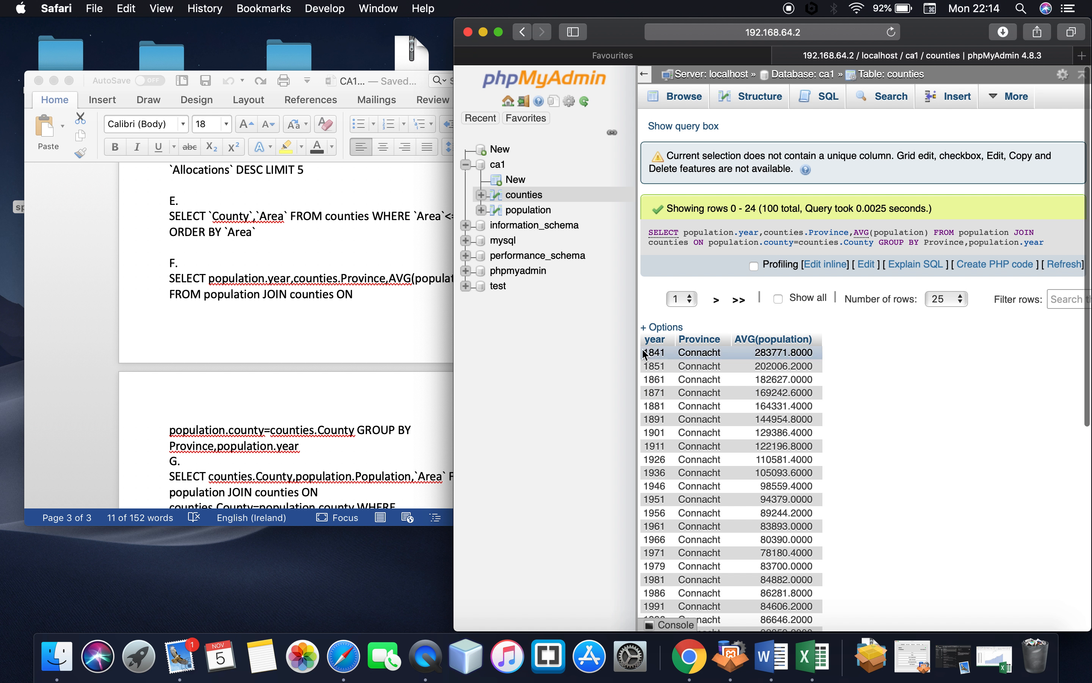
pyautogui.scroll(-7, 655, 432)
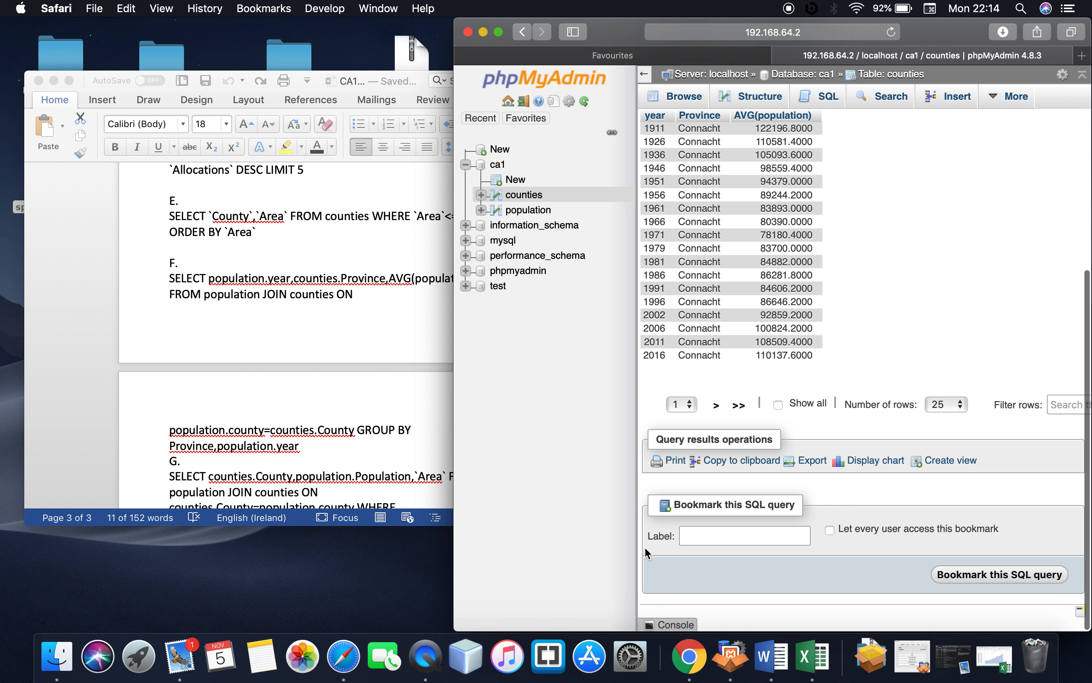
# Switch to the CA1Analysis workbook in Excel and examine the 2.f AVG(Population) chart for Connacht on Sheet3
pyautogui.click(817, 658)
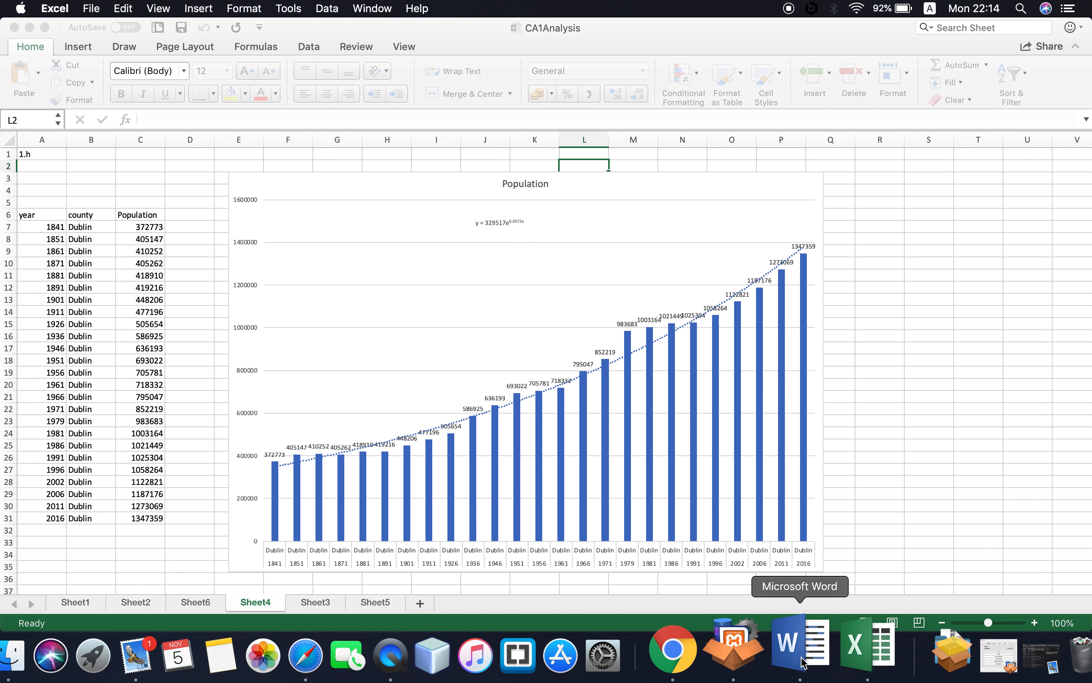
pyautogui.click(802, 661)
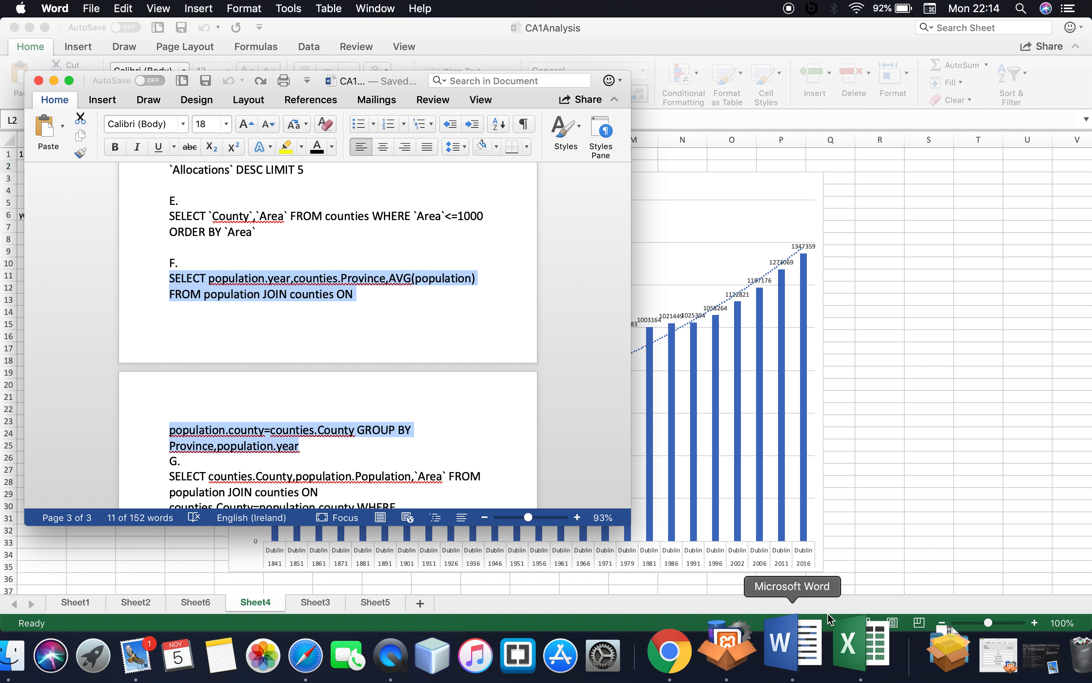
pyautogui.click(896, 505)
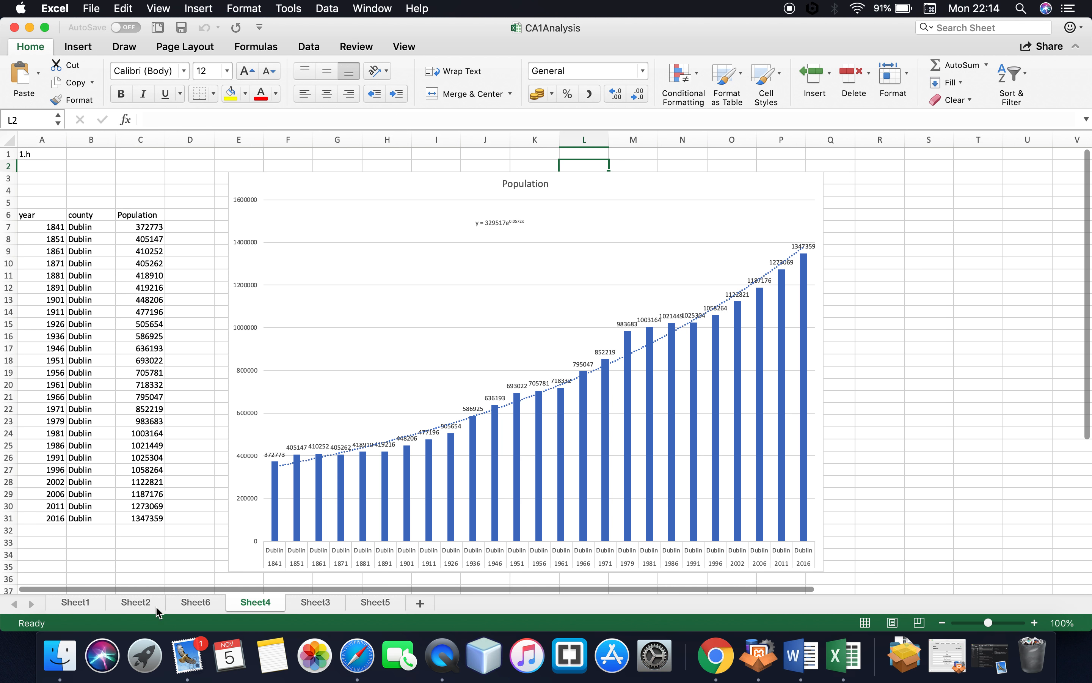
pyautogui.click(190, 602)
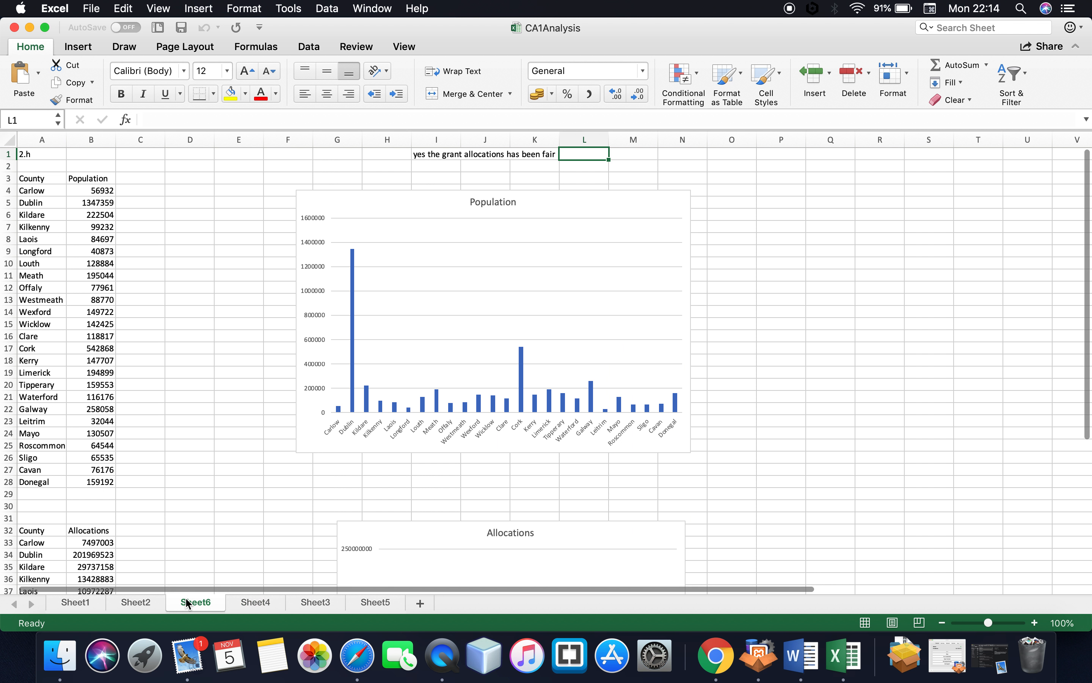
pyautogui.click(293, 600)
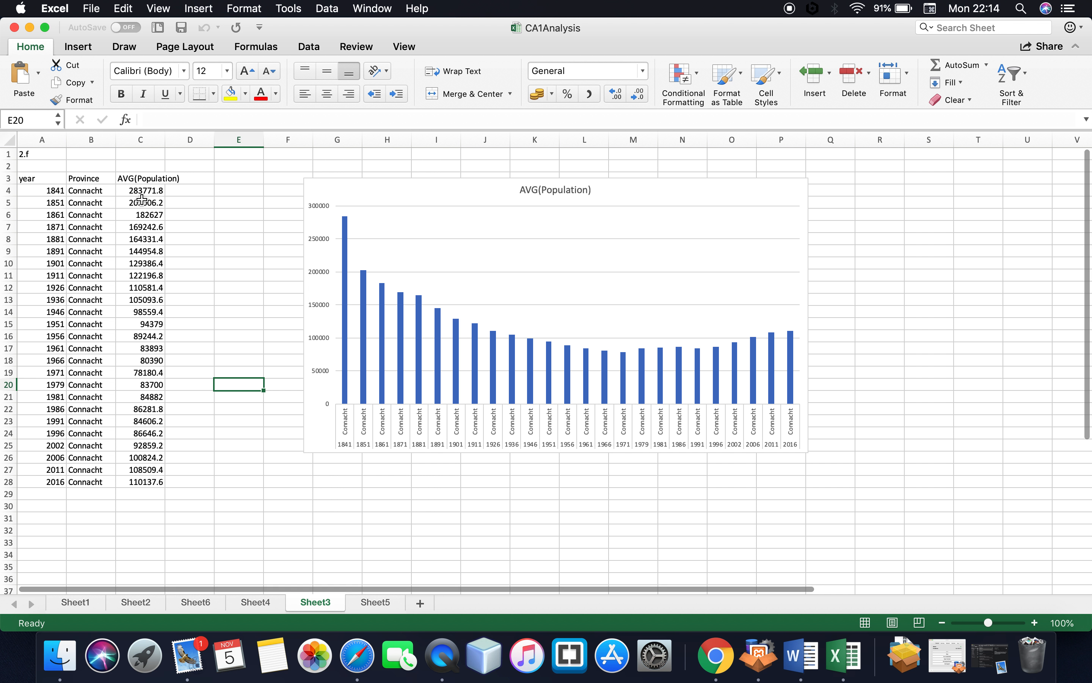
pyautogui.moveTo(345, 222)
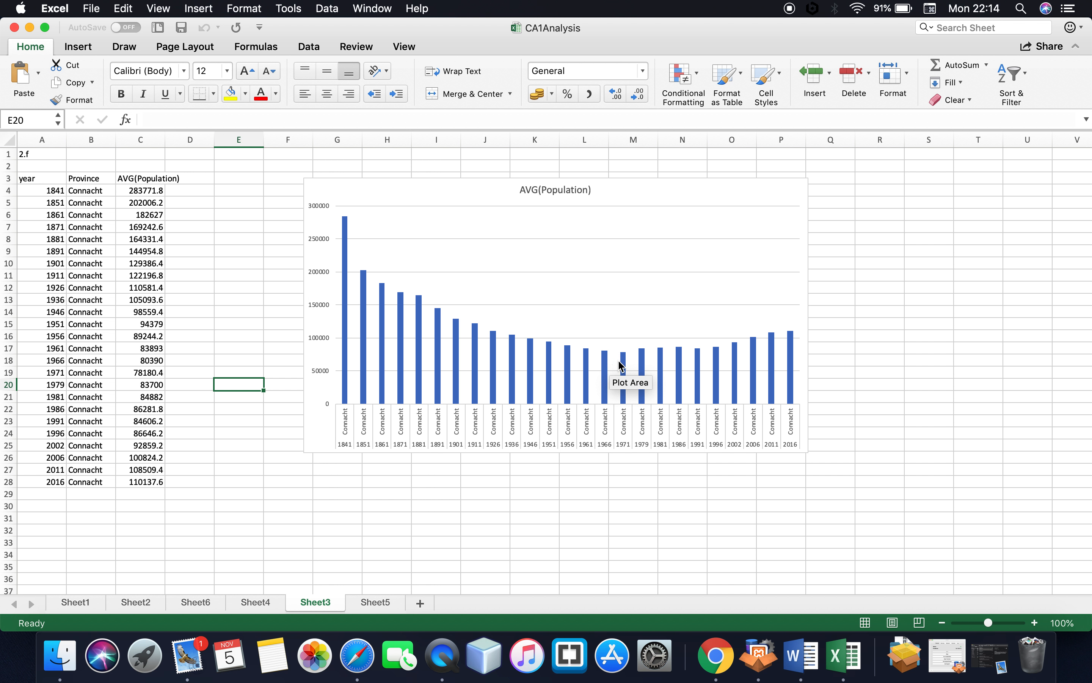
pyautogui.moveTo(624, 365)
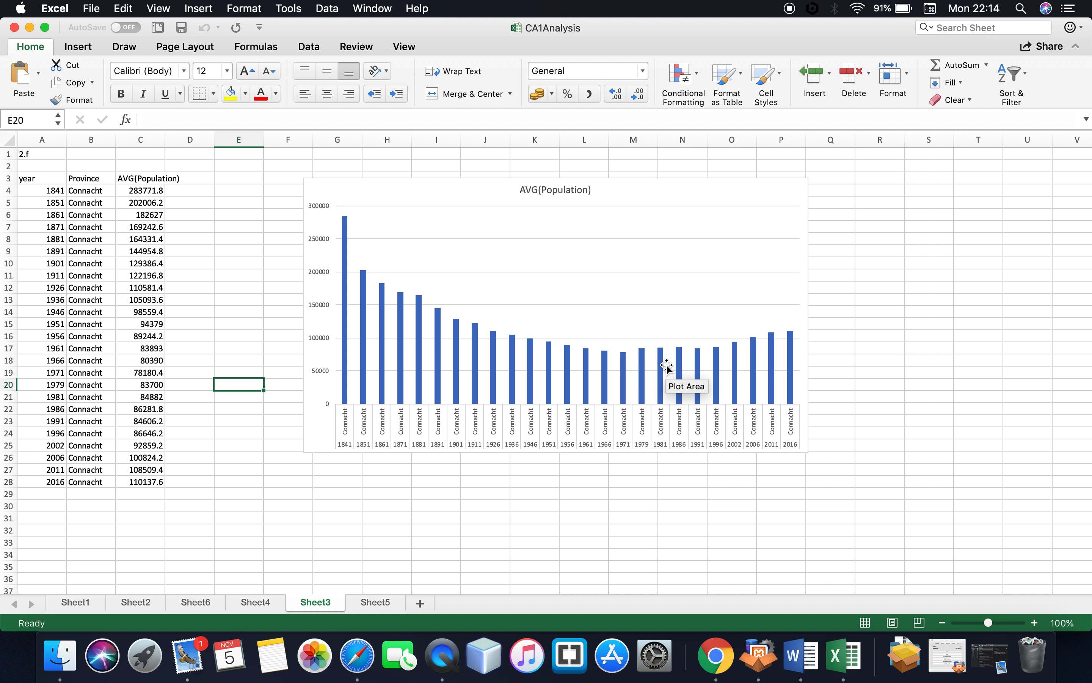
pyautogui.moveTo(684, 370)
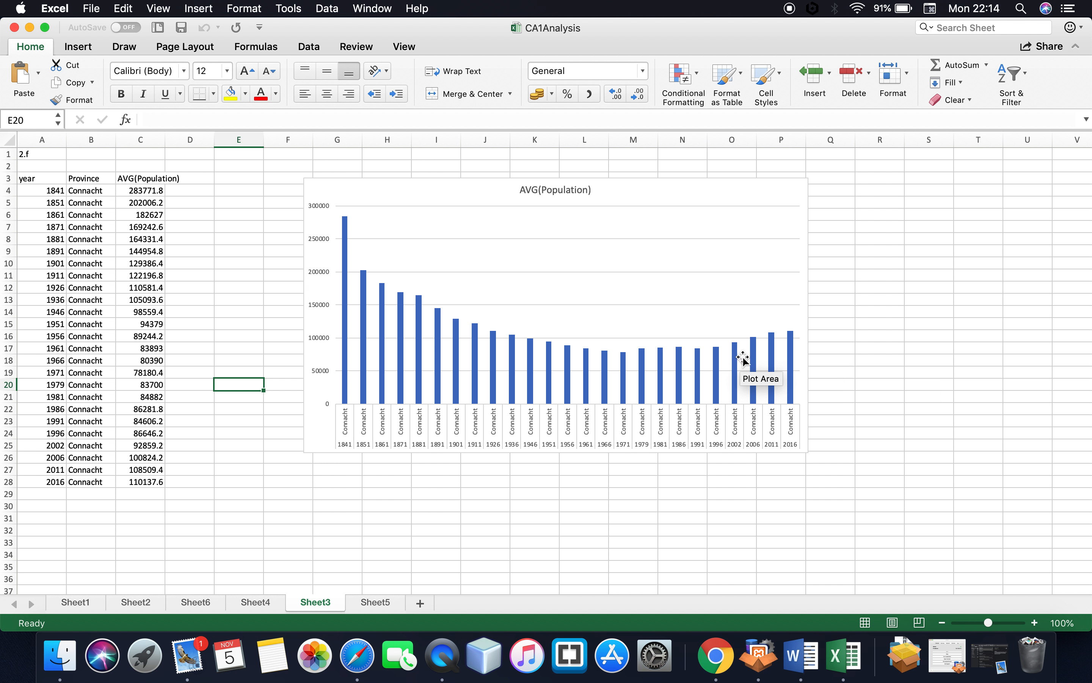
pyautogui.moveTo(788, 346)
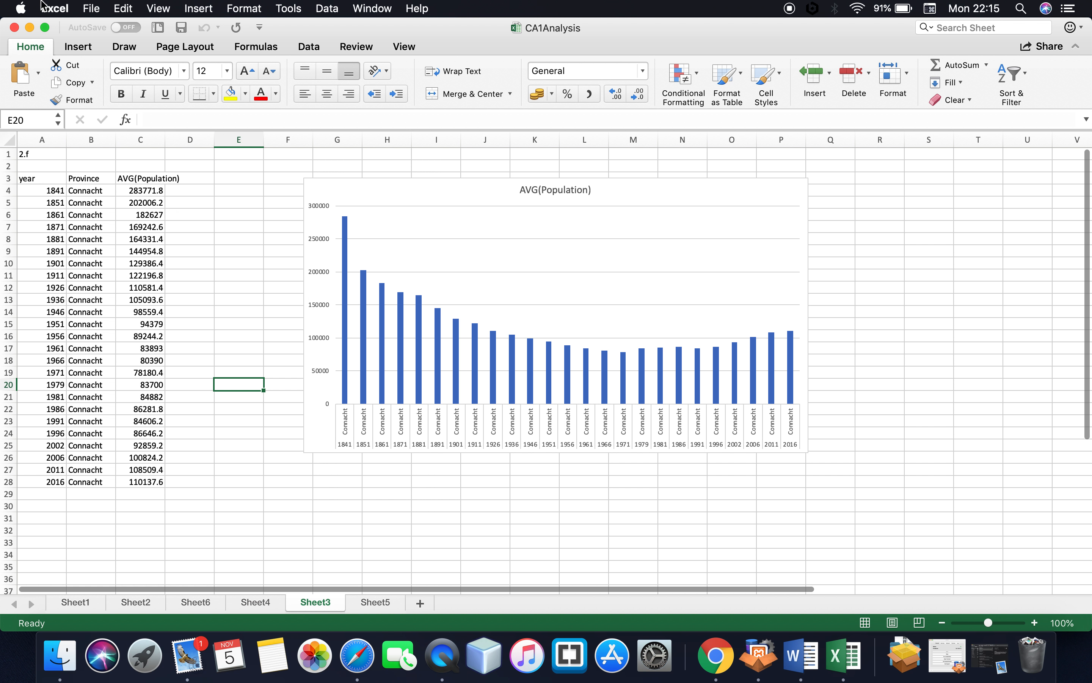
# Return from Excel to the Word document and copy the first query G, the County, Population and Area join for population.year=1841
pyautogui.click(30, 27)
pyautogui.scroll(-5, 147, 292)
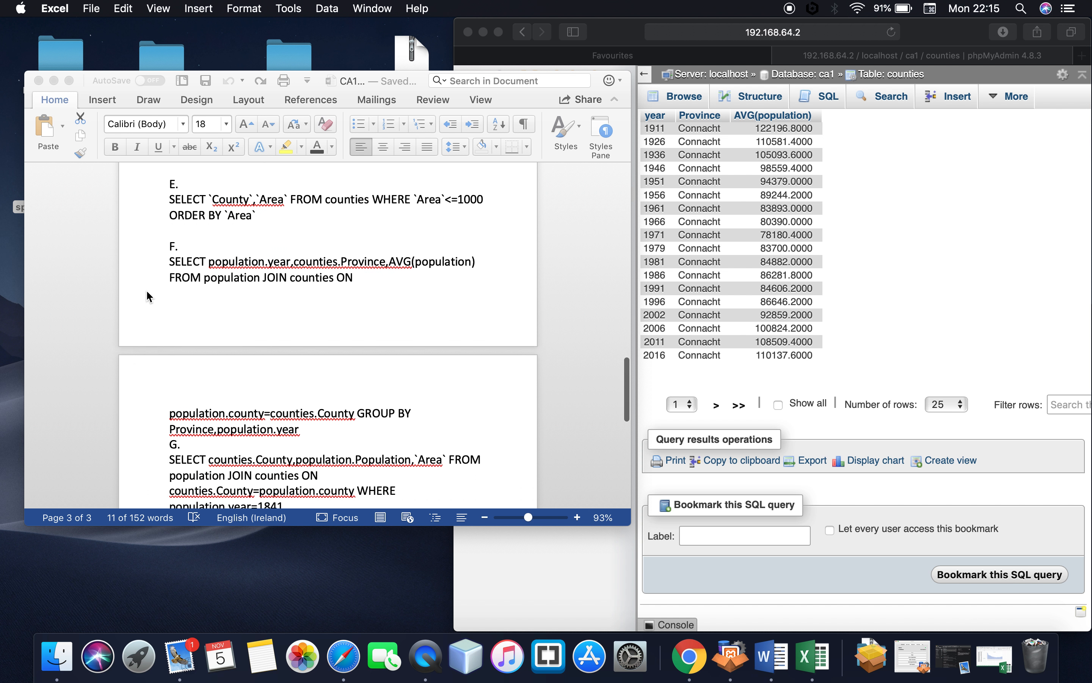
pyautogui.click(164, 290)
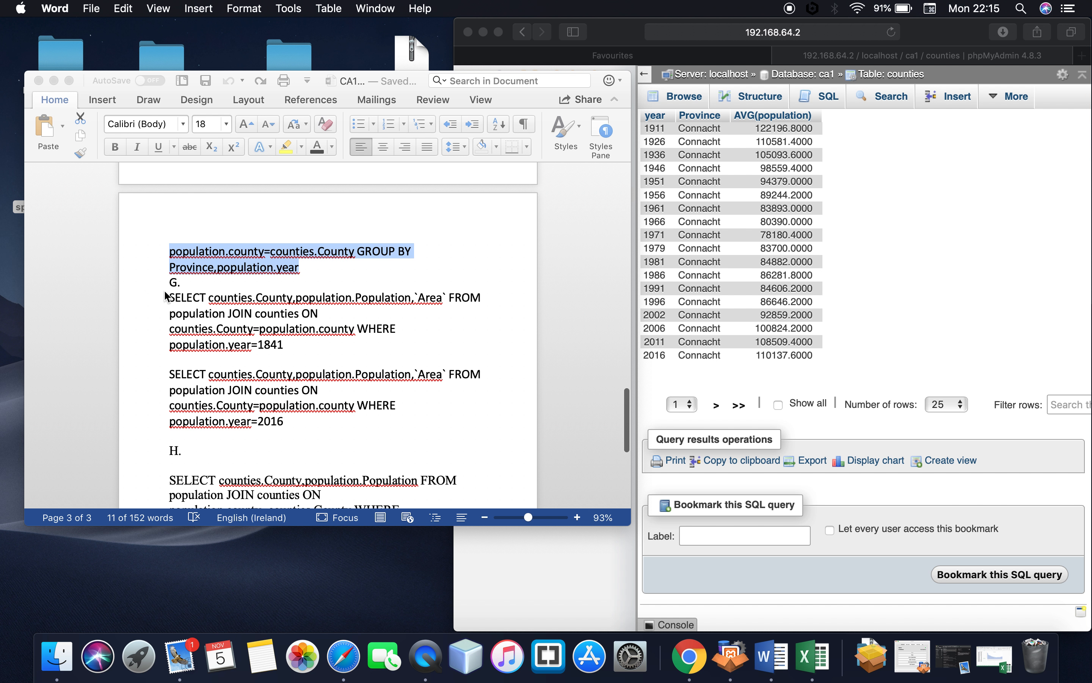
pyautogui.moveTo(169, 296); pyautogui.dragTo(291, 353)
pyautogui.press('super+c')
# Replace the phpMyAdmin query with the copied County, Population and Area join for 1841, run it and look through the county rows
pyautogui.click(827, 105)
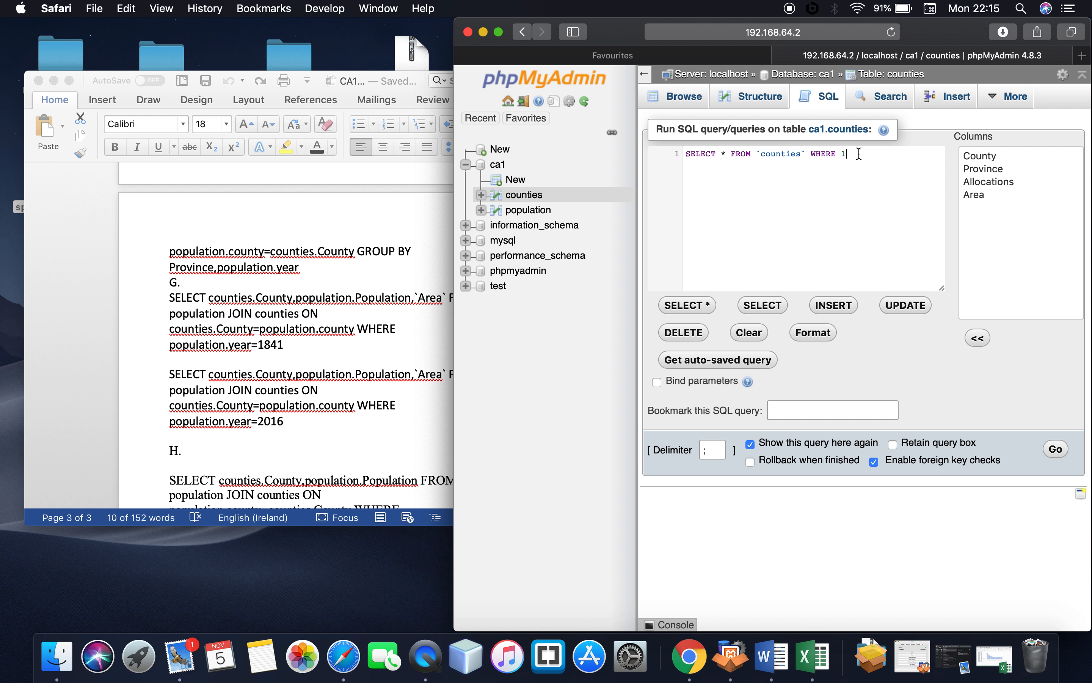
pyautogui.press('super+a')
pyautogui.press('super+v')
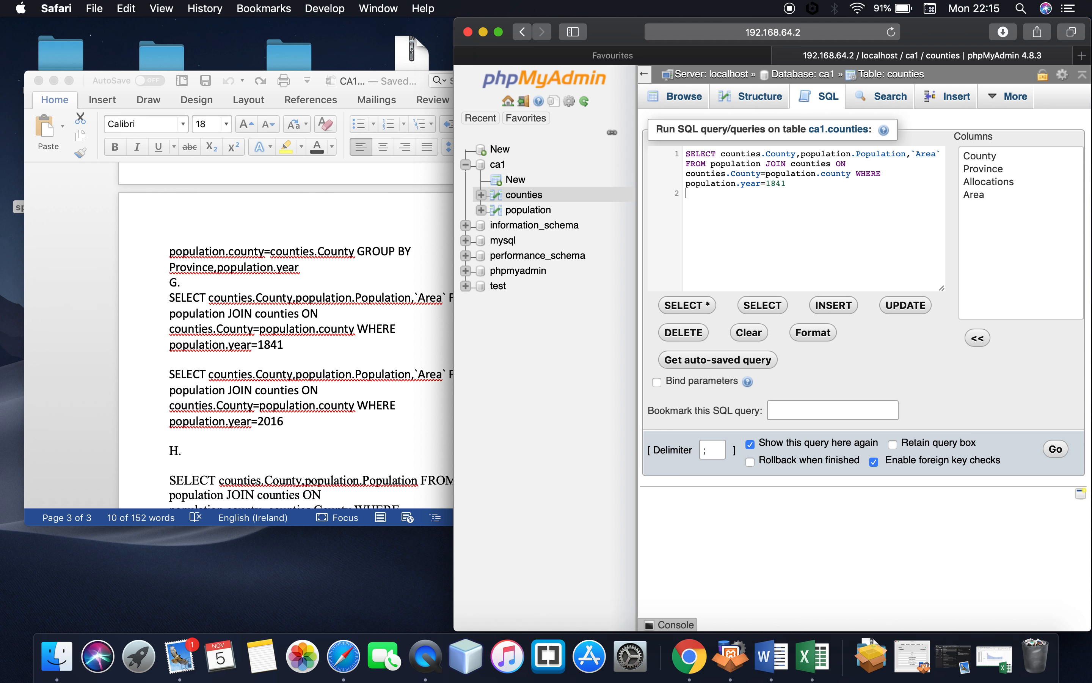
pyautogui.click(1056, 441)
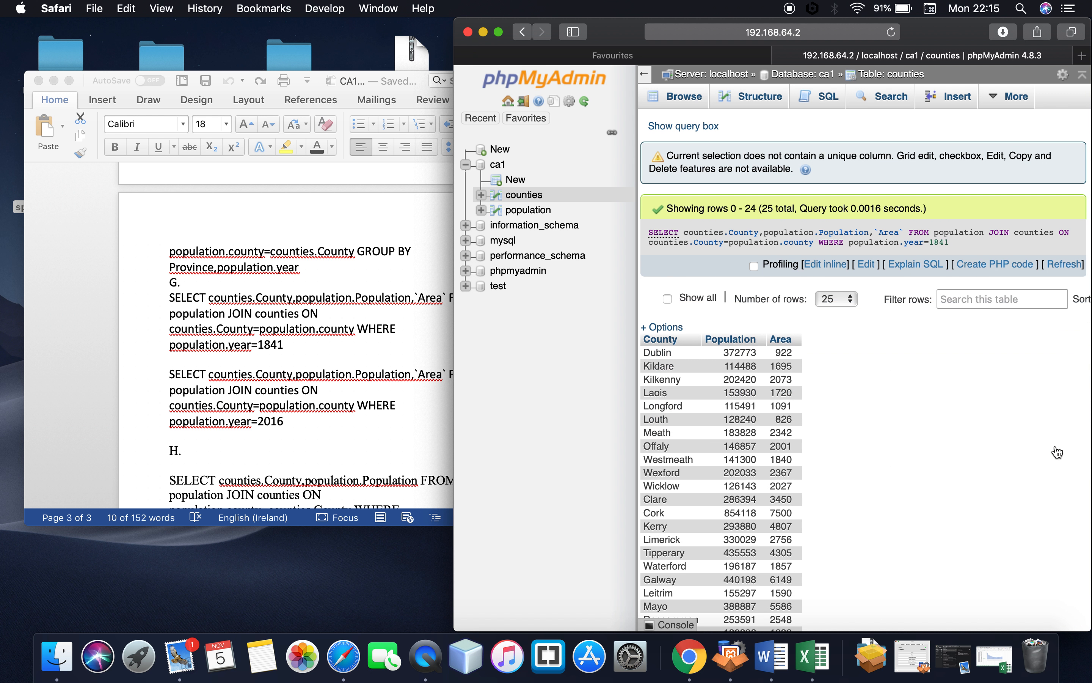
pyautogui.scroll(-2, 896, 359)
pyautogui.scroll(-3, 897, 361)
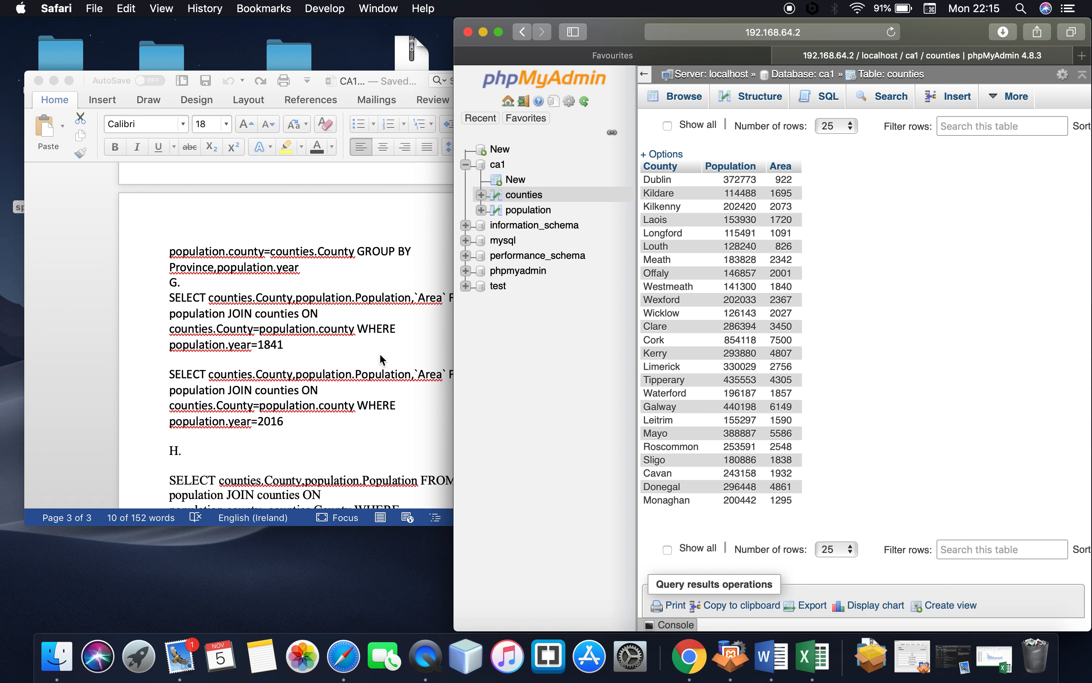
# Copy the second query G, with population.year=2016, from the Word document and run it in phpMyAdmin in place of the default query
pyautogui.click(207, 380)
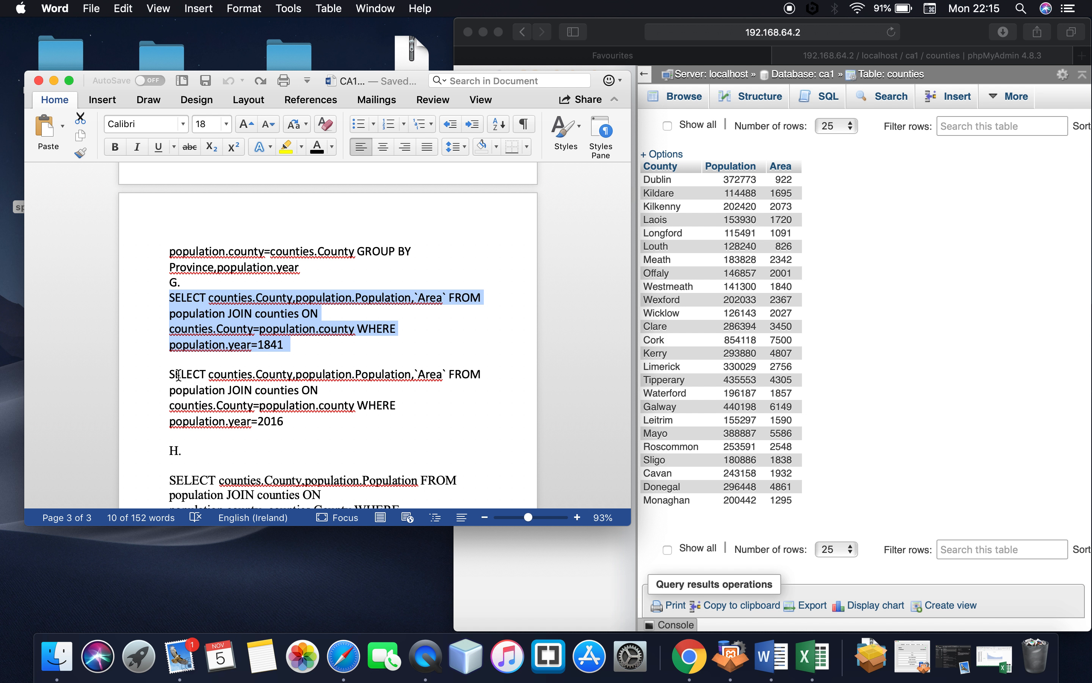
pyautogui.moveTo(169, 374); pyautogui.dragTo(292, 419)
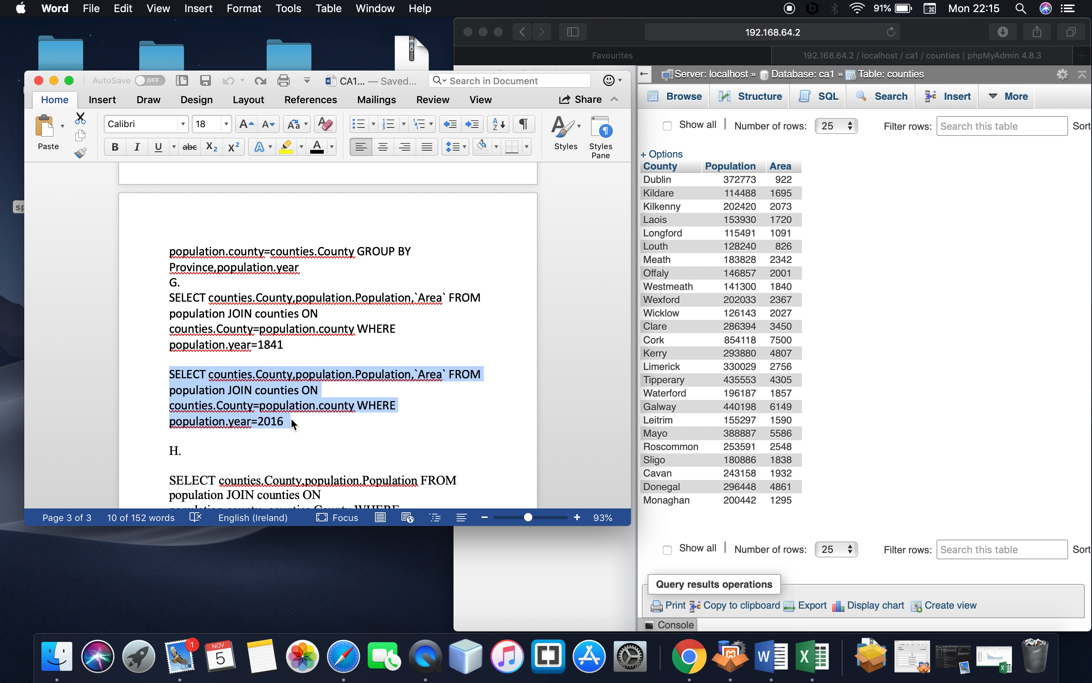
pyautogui.press('super+c')
pyautogui.click(810, 105)
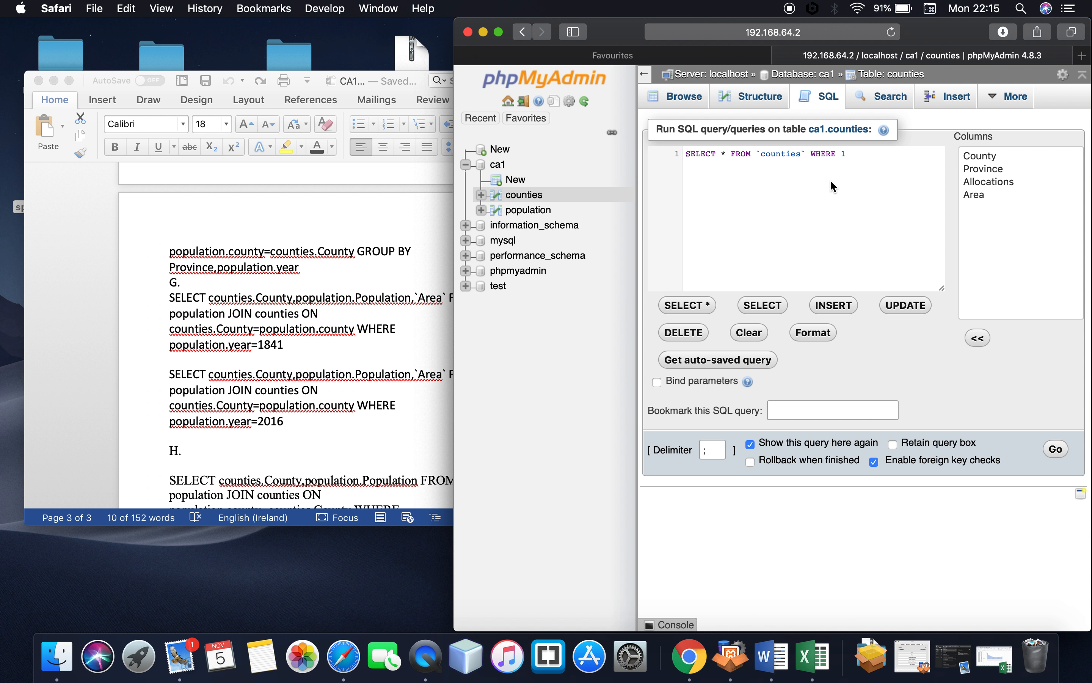
pyautogui.press('super+a')
pyautogui.press('super+v')
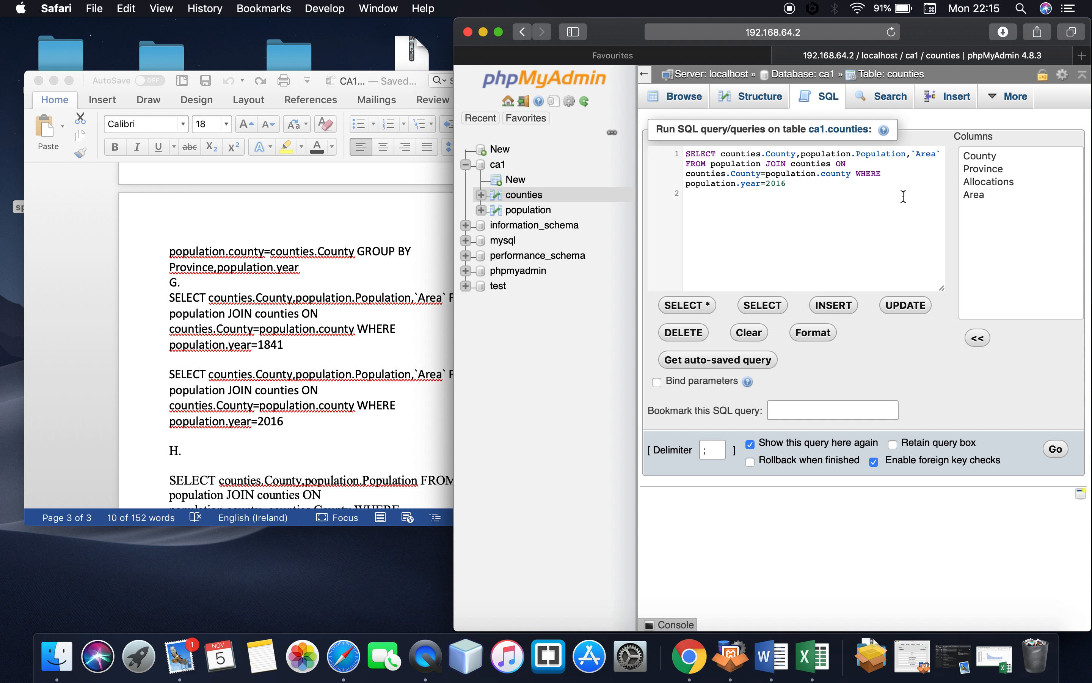
pyautogui.click(1053, 449)
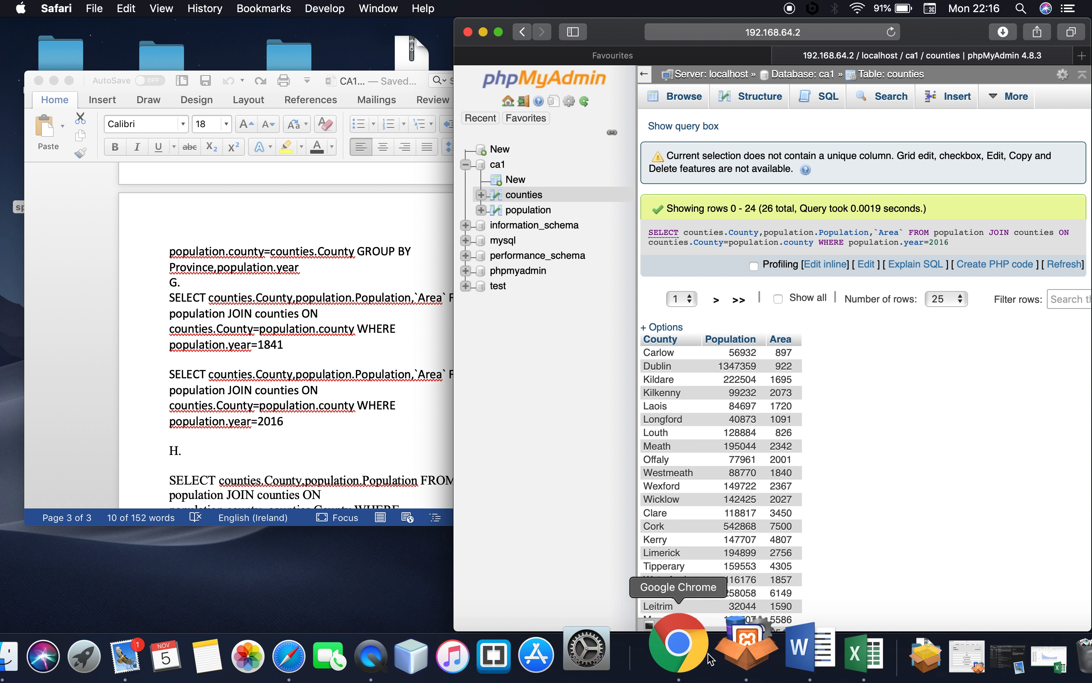
# Switch to the CA1Analysis workbook in Excel and find the 2.g population and area analysis on Sheet5
pyautogui.click(817, 646)
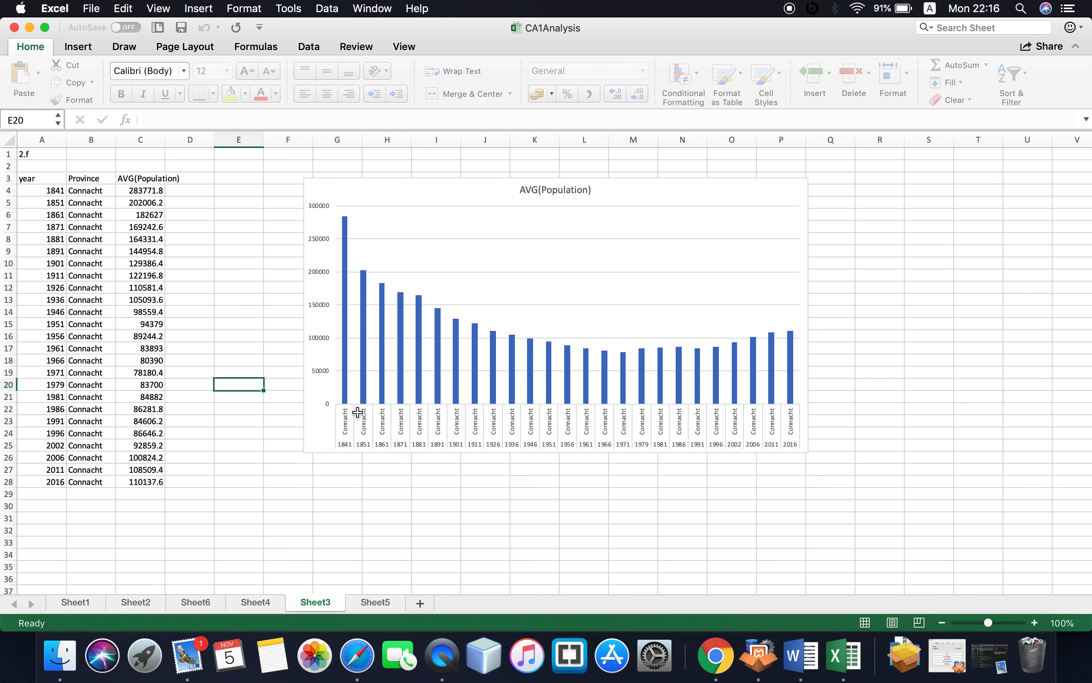
pyautogui.click(255, 603)
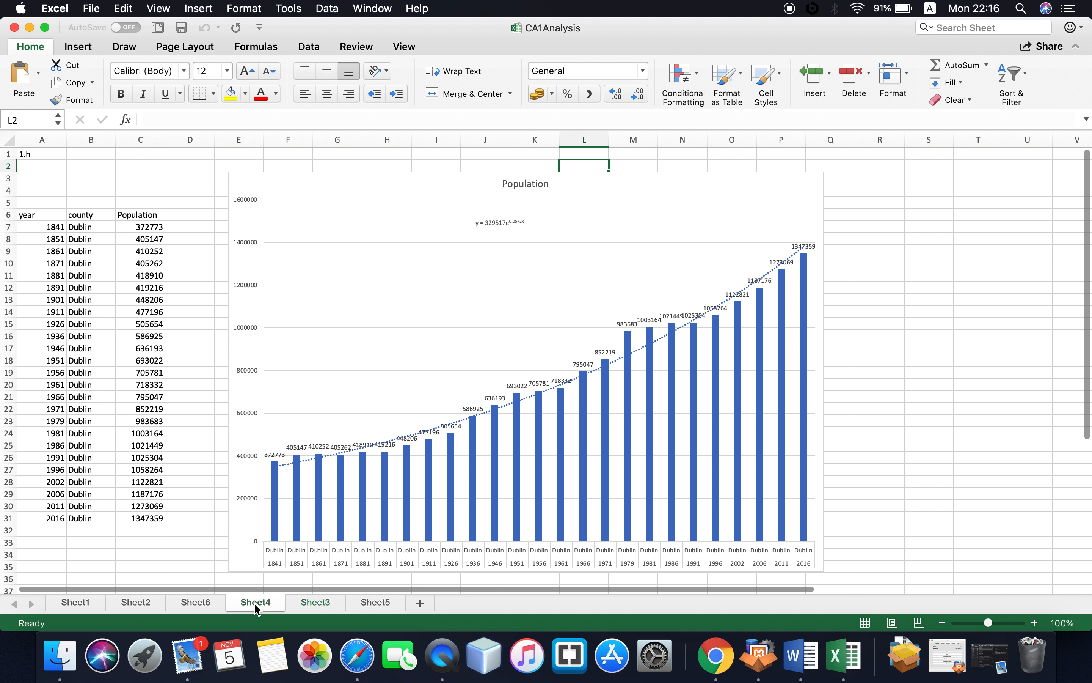
pyautogui.click(209, 602)
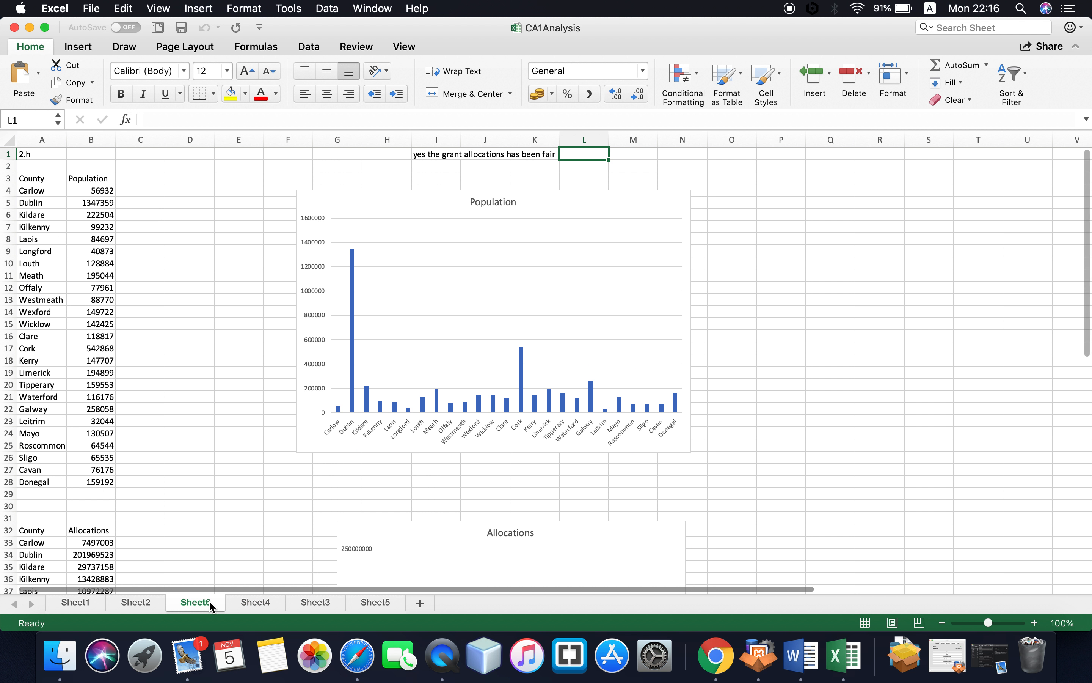
pyautogui.click(335, 601)
pyautogui.click(384, 603)
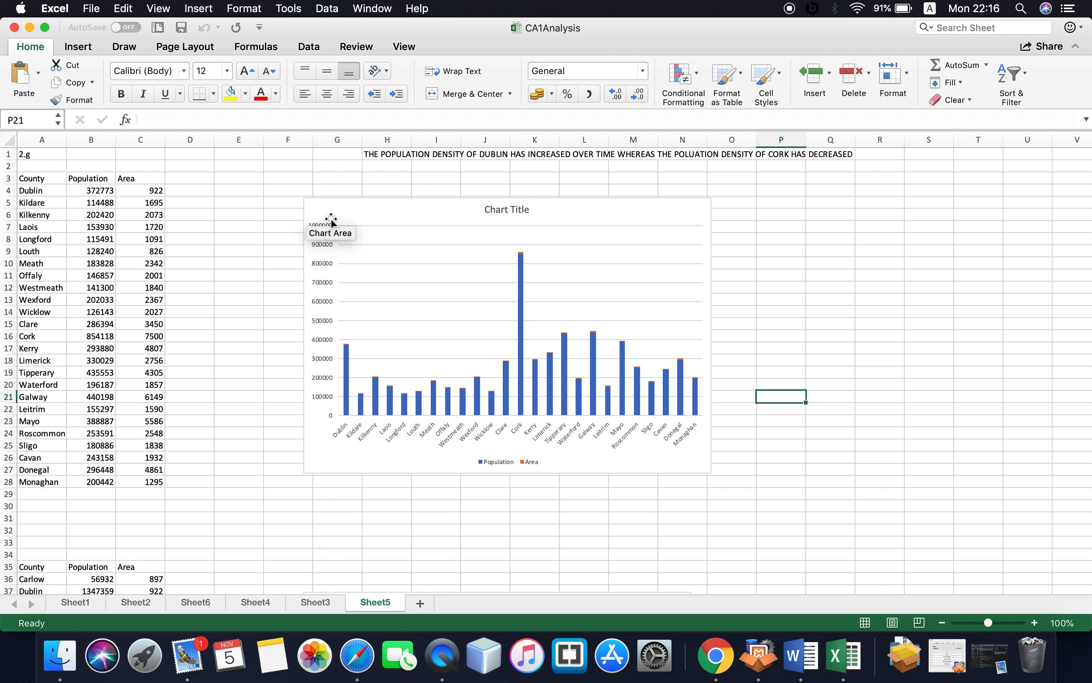
# Examine both population and area charts with their county tables on Sheet5, then minimize the workbook
pyautogui.scroll(-10, 500, 289)
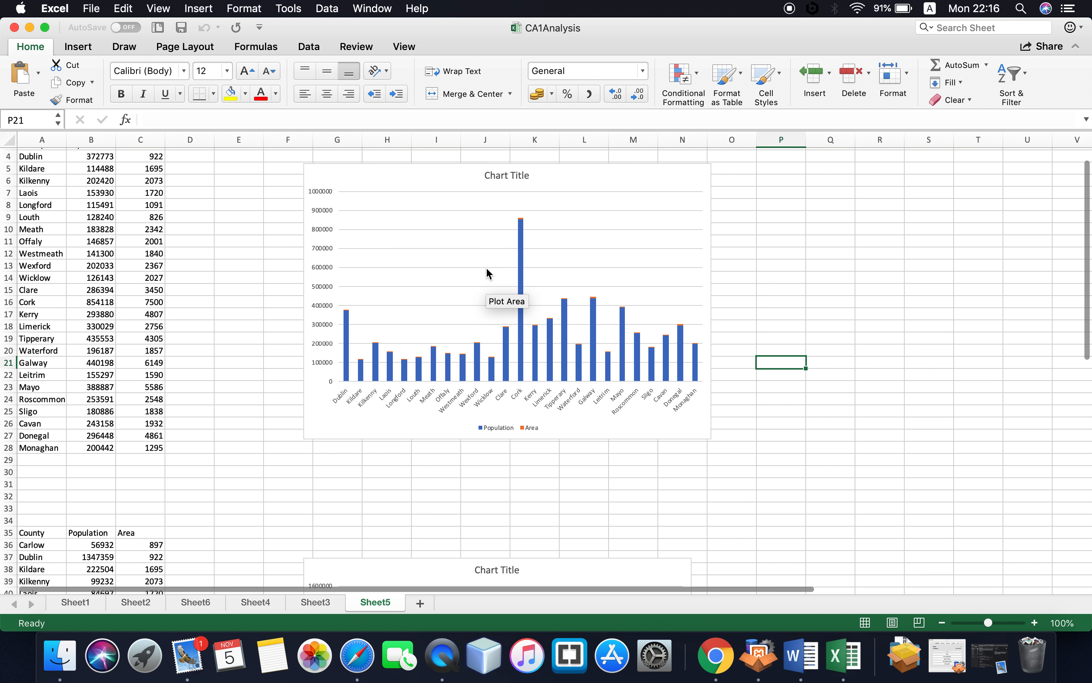
pyautogui.scroll(-2, 488, 273)
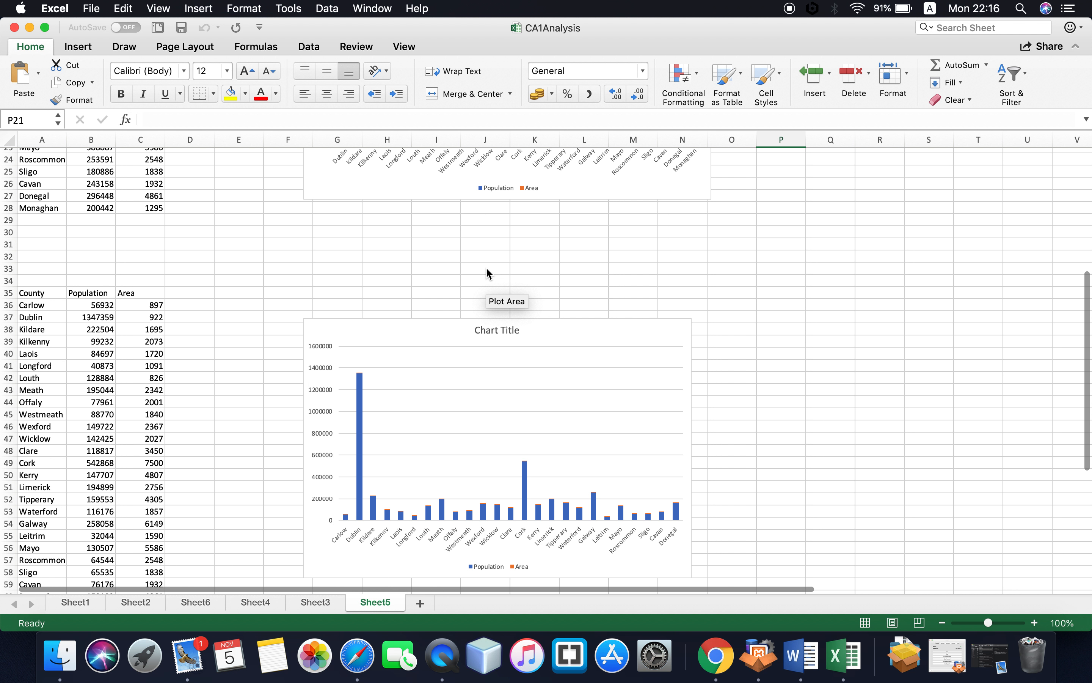
pyautogui.scroll(-9, 487, 271)
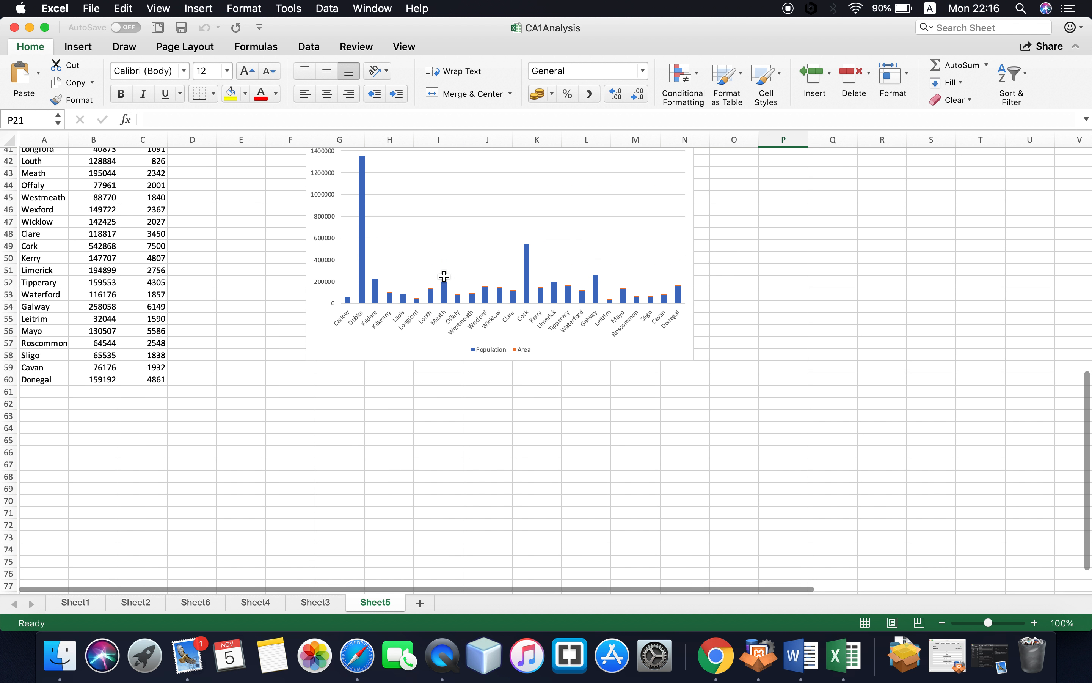
pyautogui.scroll(10, 444, 276)
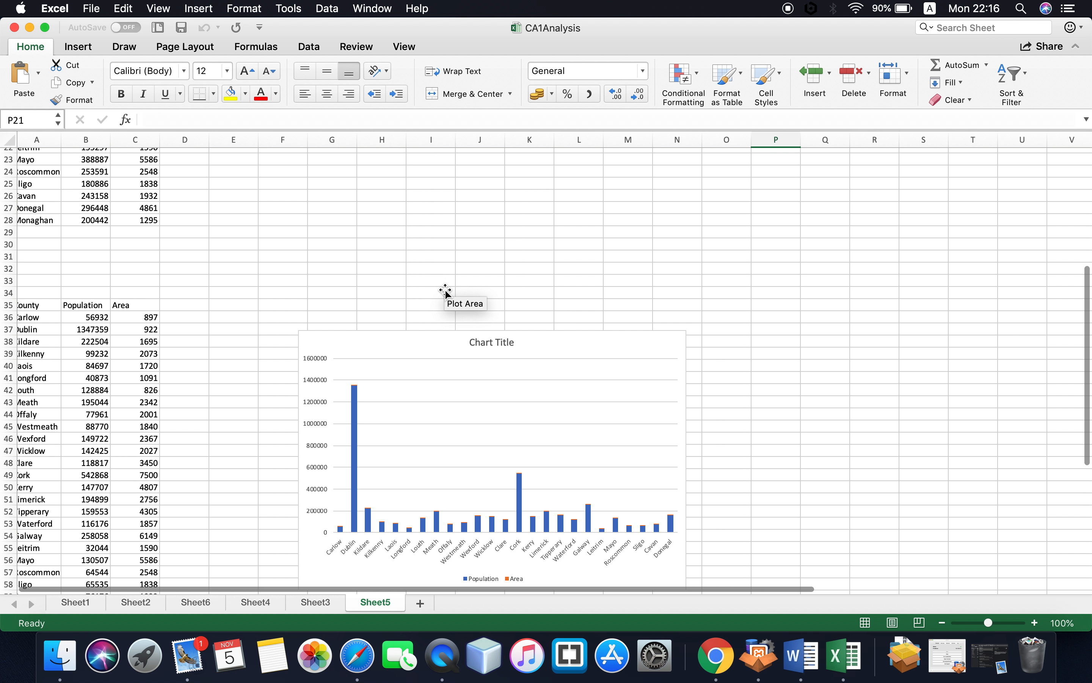
pyautogui.scroll(10, 444, 292)
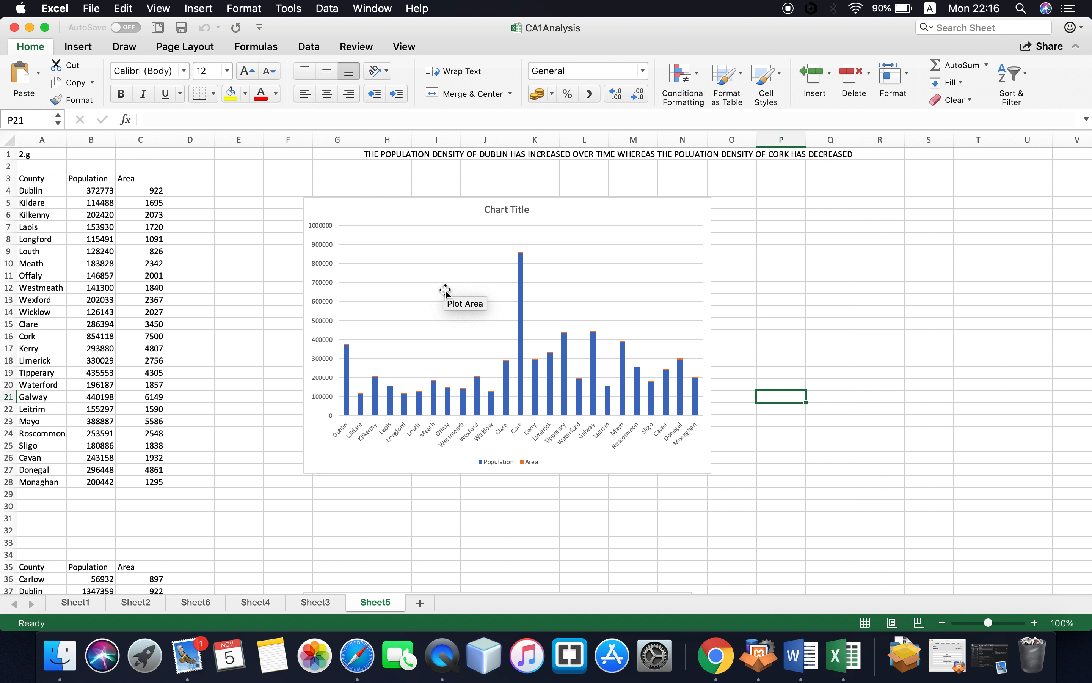
pyautogui.moveTo(344, 414)
pyautogui.press('super+m')
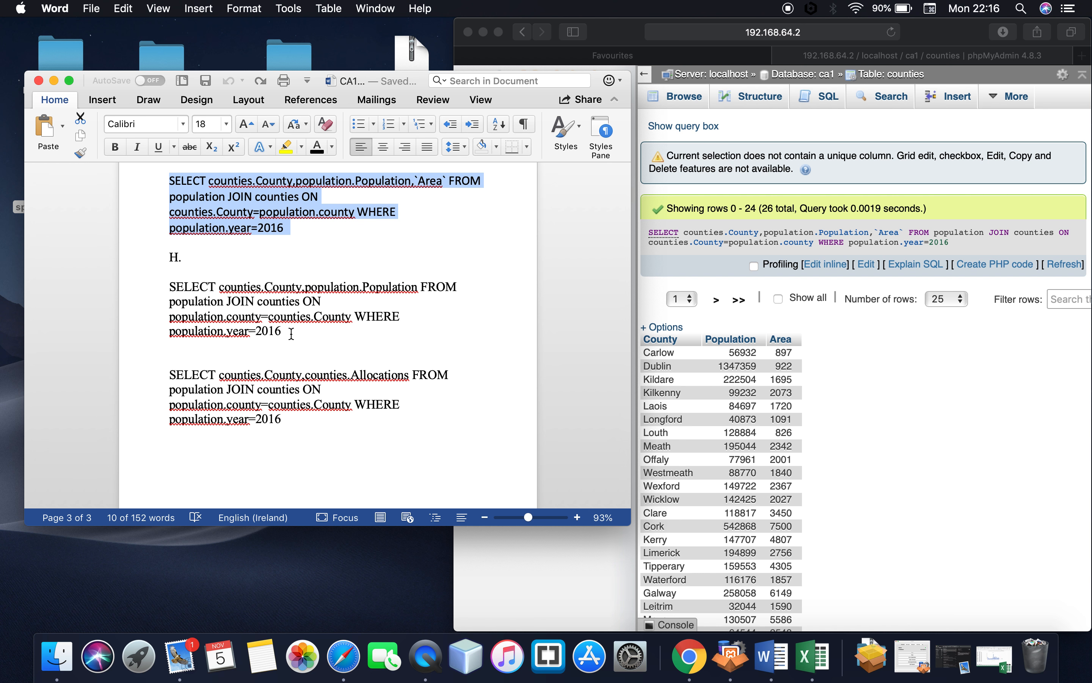
# Copy the first query H, selecting counties.County and population.Population for 2016, from Word and run it in phpMyAdmin over the previous query
pyautogui.moveTo(283, 332); pyautogui.dragTo(178, 287)
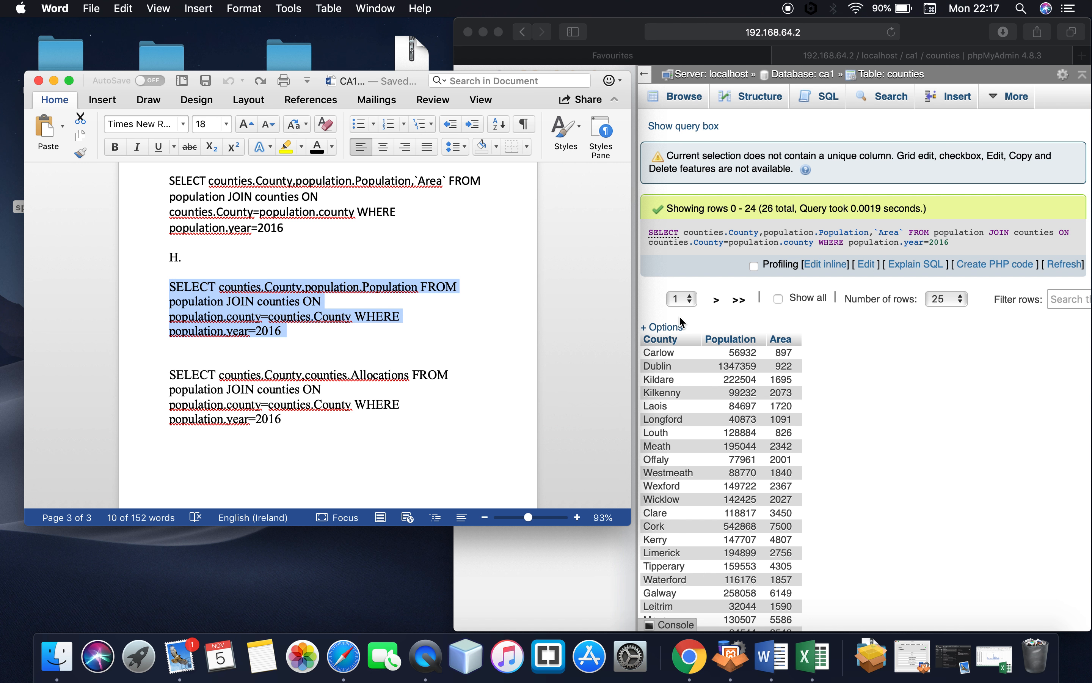
pyautogui.click(863, 268)
pyautogui.click(864, 268)
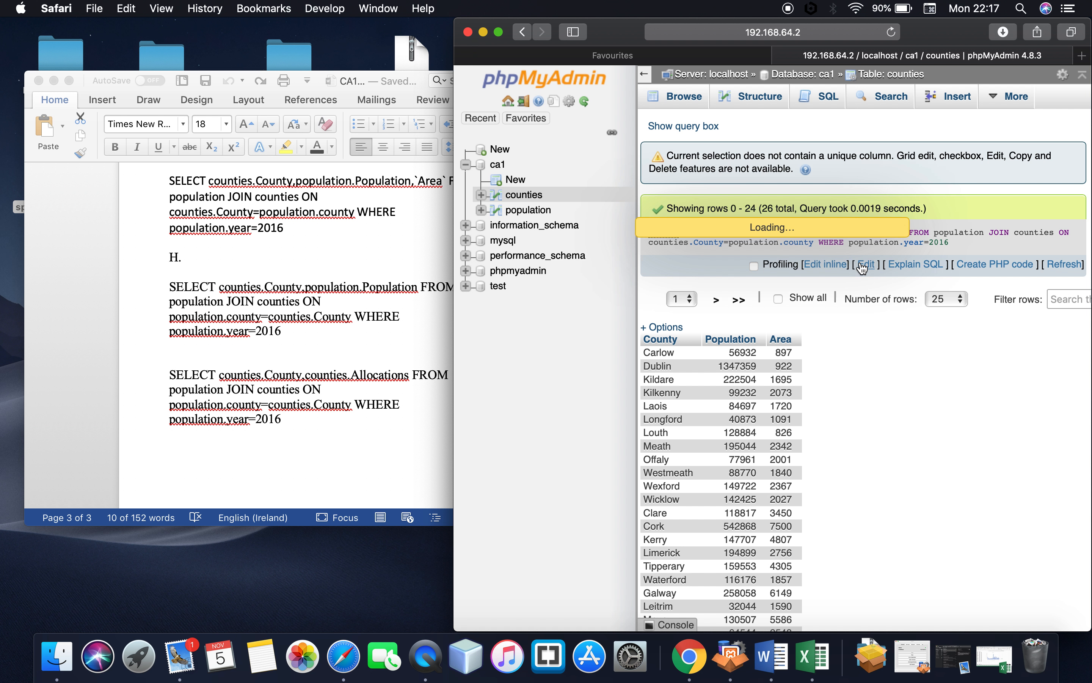
pyautogui.moveTo(801, 187); pyautogui.dragTo(690, 148)
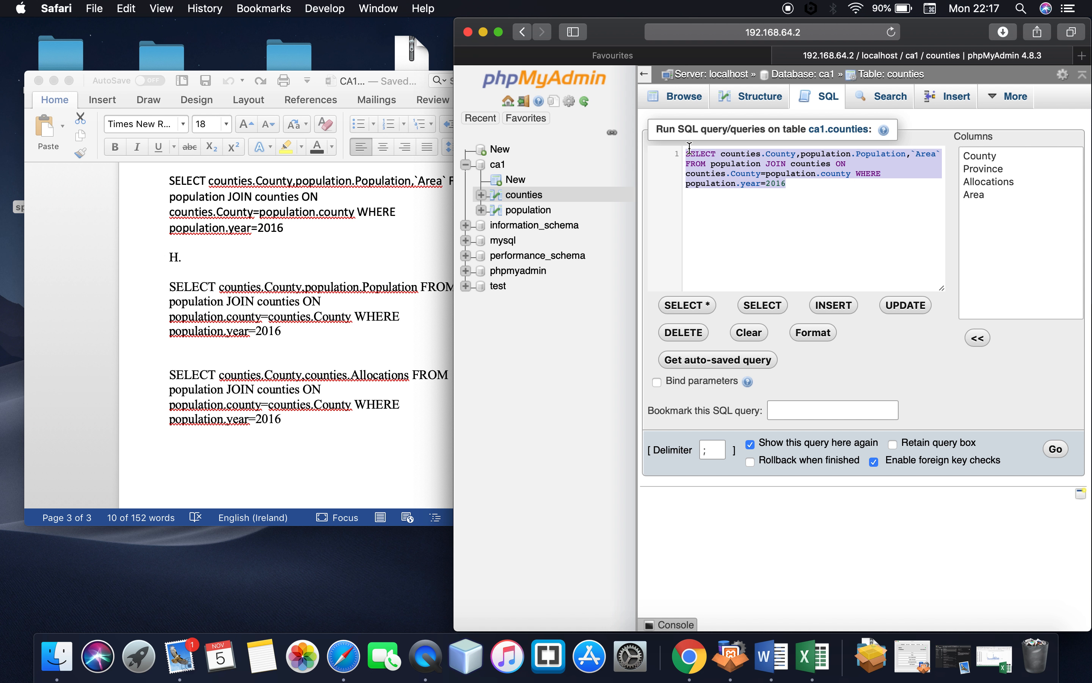
pyautogui.press('super+v')
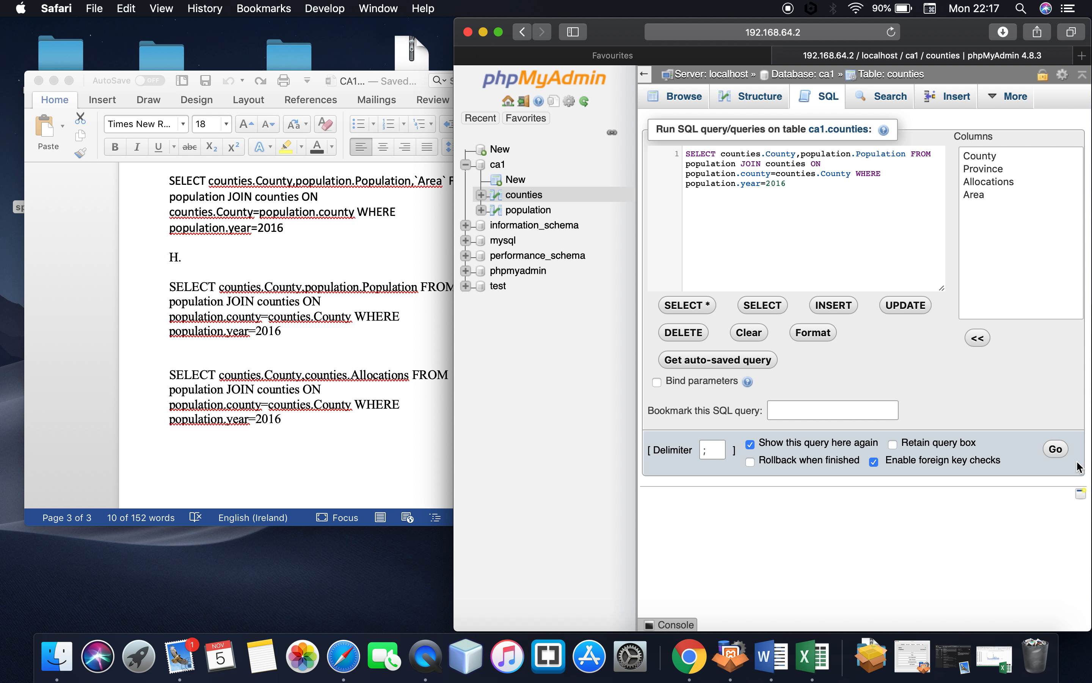
pyautogui.click(1058, 452)
# Copy the second query H, selecting counties.County and counties.Allocations for 2016, from Word and open the current phpMyAdmin query for editing
pyautogui.click(169, 372)
pyautogui.moveTo(168, 372); pyautogui.dragTo(288, 421)
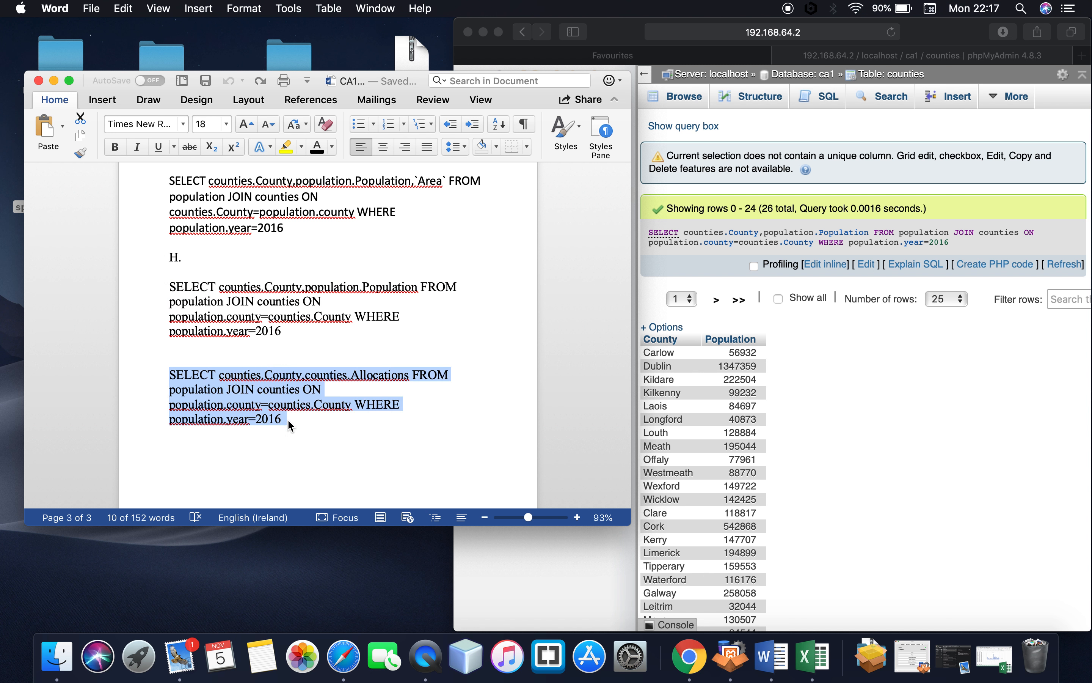
pyautogui.press('super+c')
pyautogui.click(867, 266)
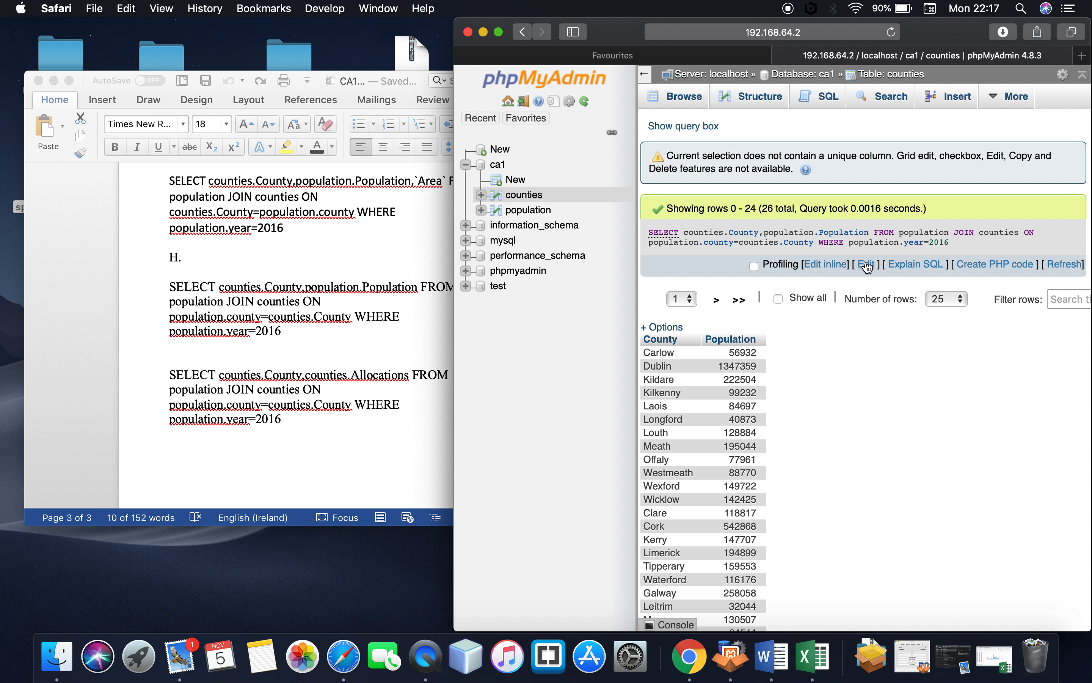